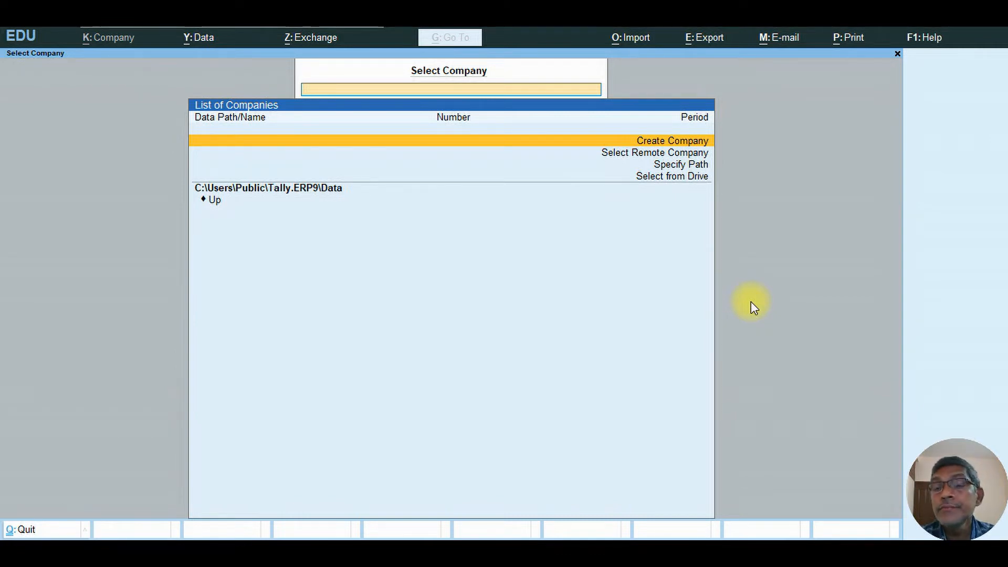
Step: Create a new company named "Saravanabhavan's Lear From Me" and keep the same text as its mailing name
click(683, 146)
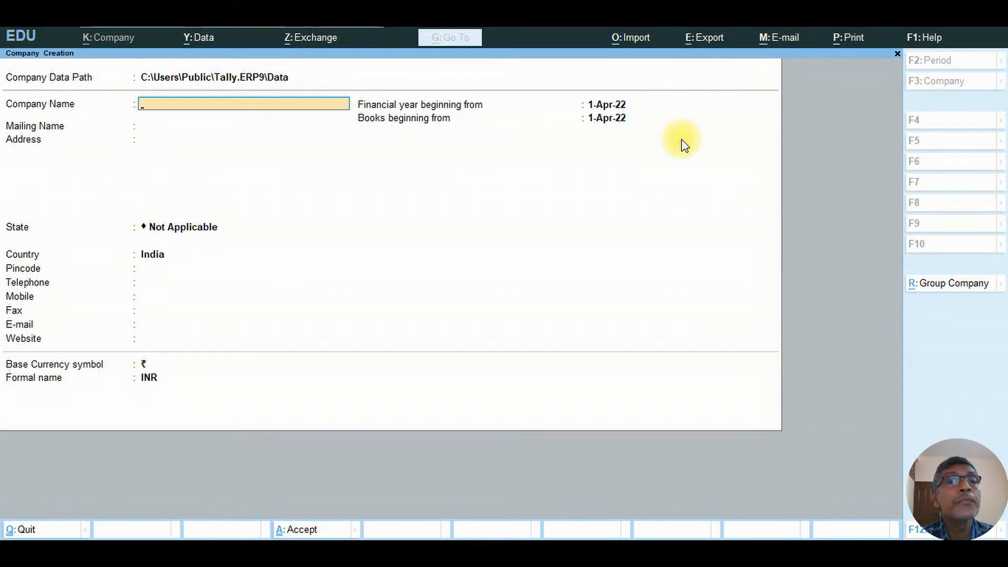
text(Saravanabhavan's)
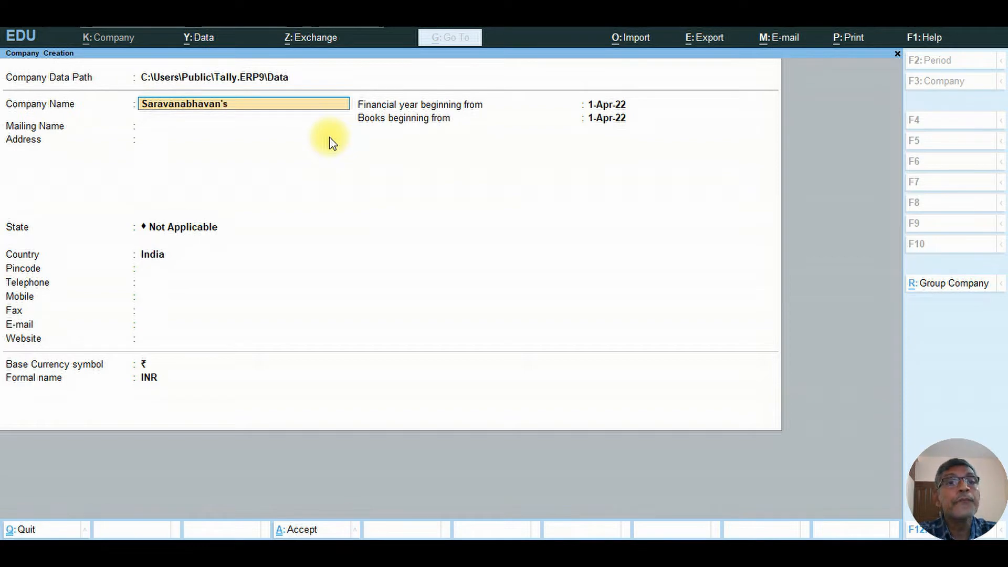
text( Lear)
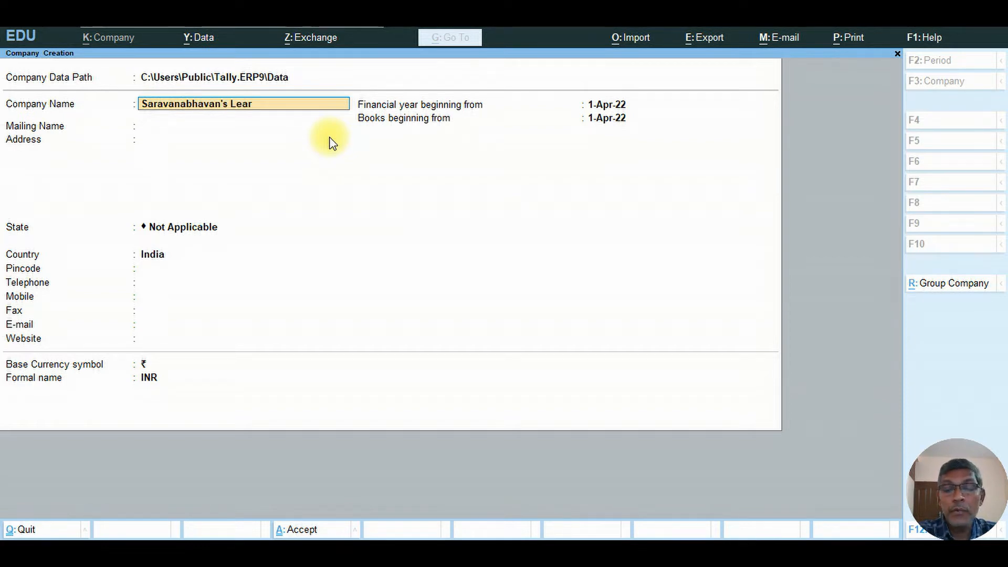
text( From Me)
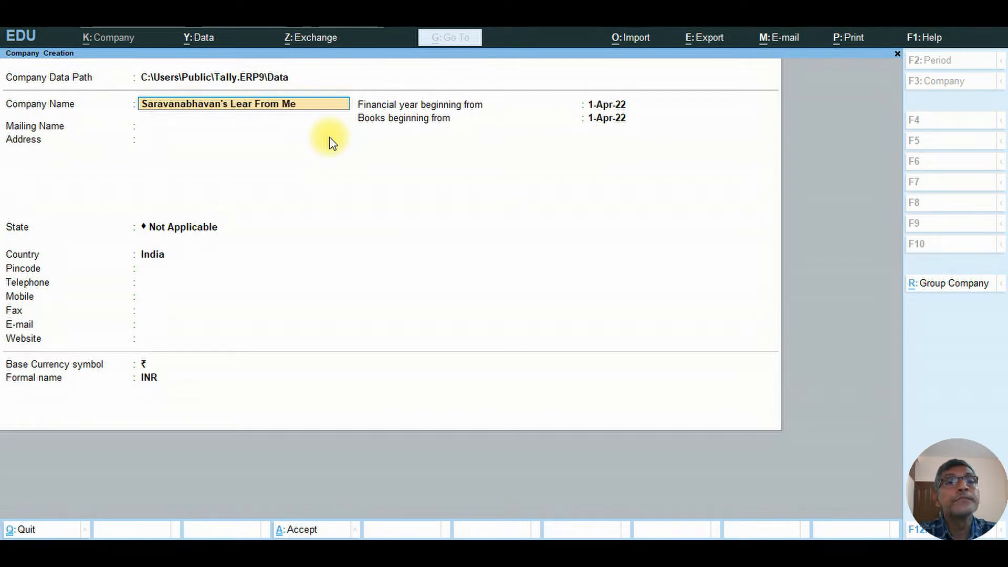
key(Return)
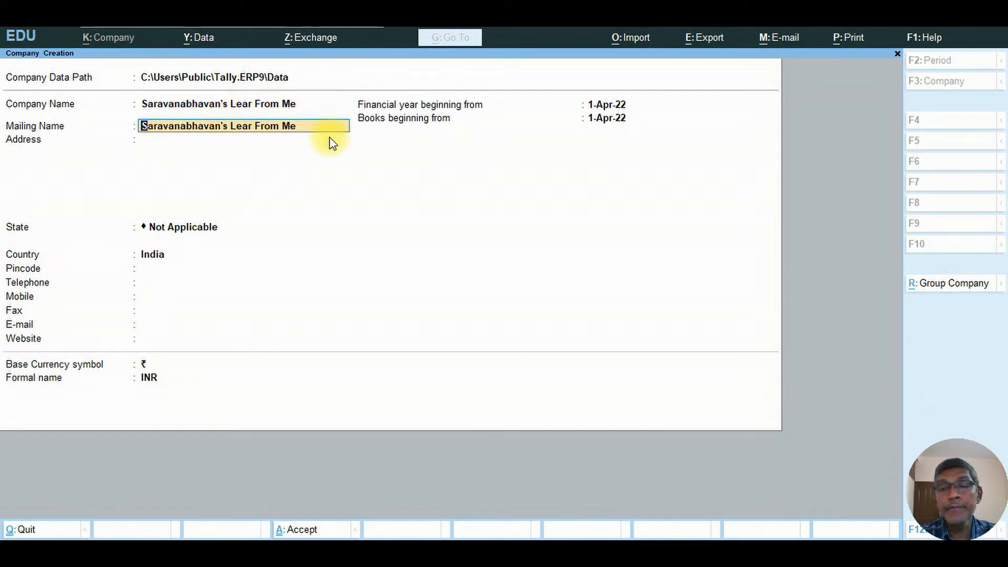
key(Return)
Step: Enter the company's city as the address and choose Tamil Nadu as the state
text(Coim)
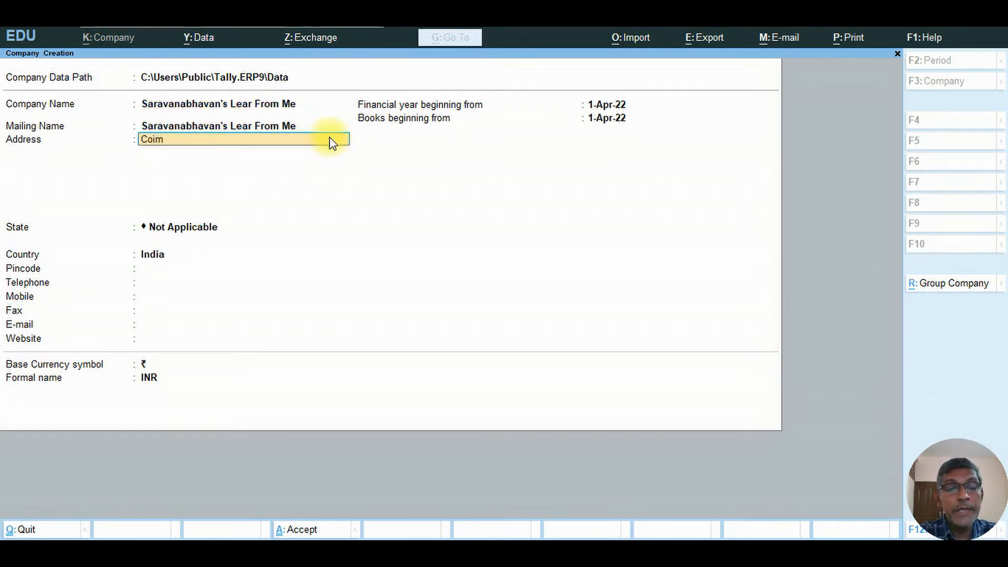
text(batore)
key(Return)
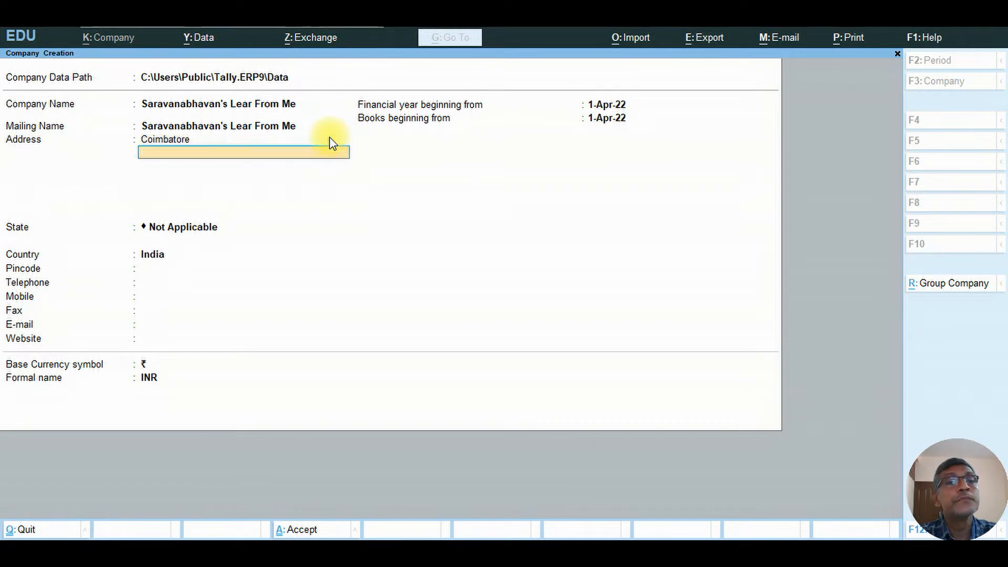
key(Return)
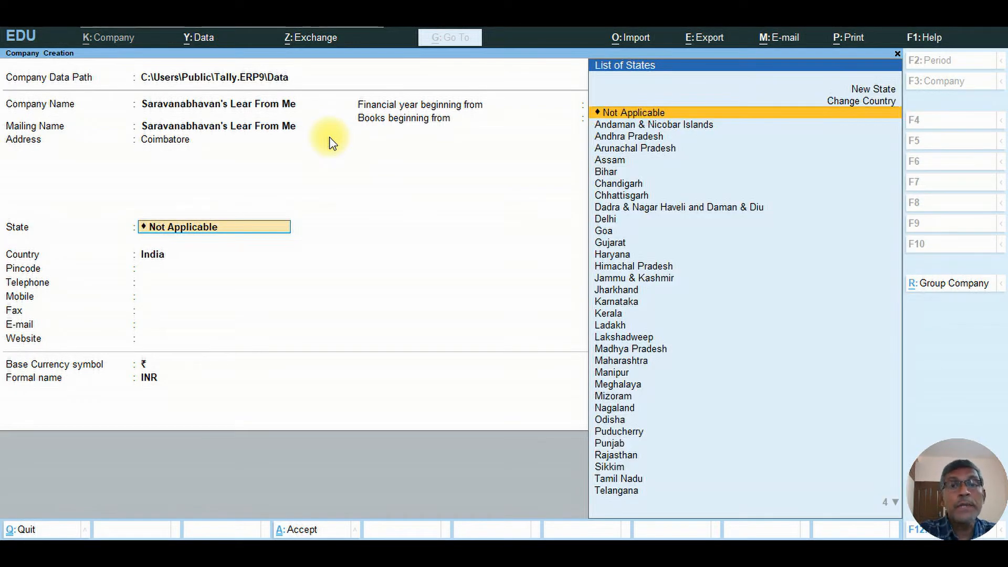
text(Ta)
key(Return)
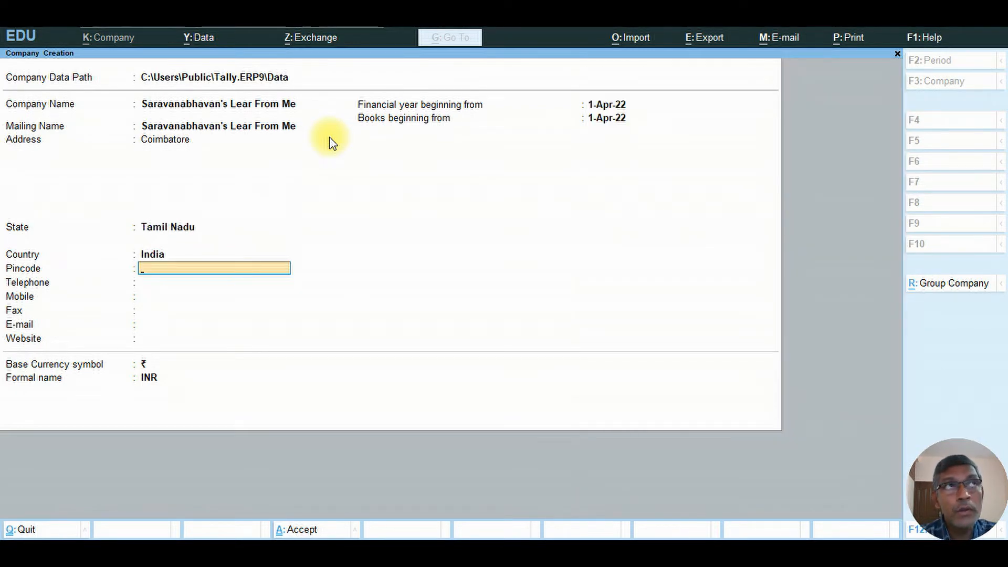
Step: Fill in the company's postal code and leave the telephone, mobile, fax, e-mail and website fields blank
text(641015)
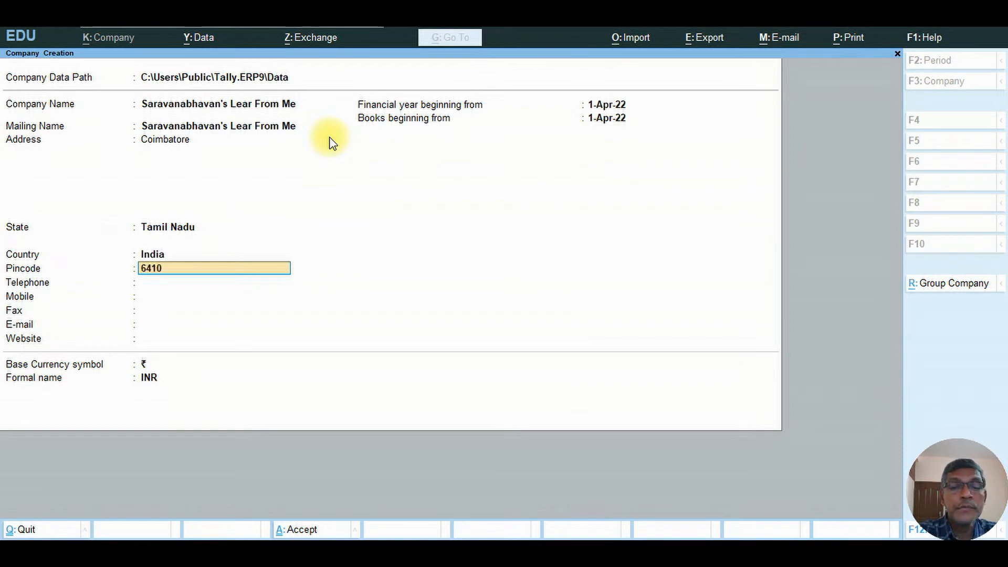
key(Return)
key(Return)
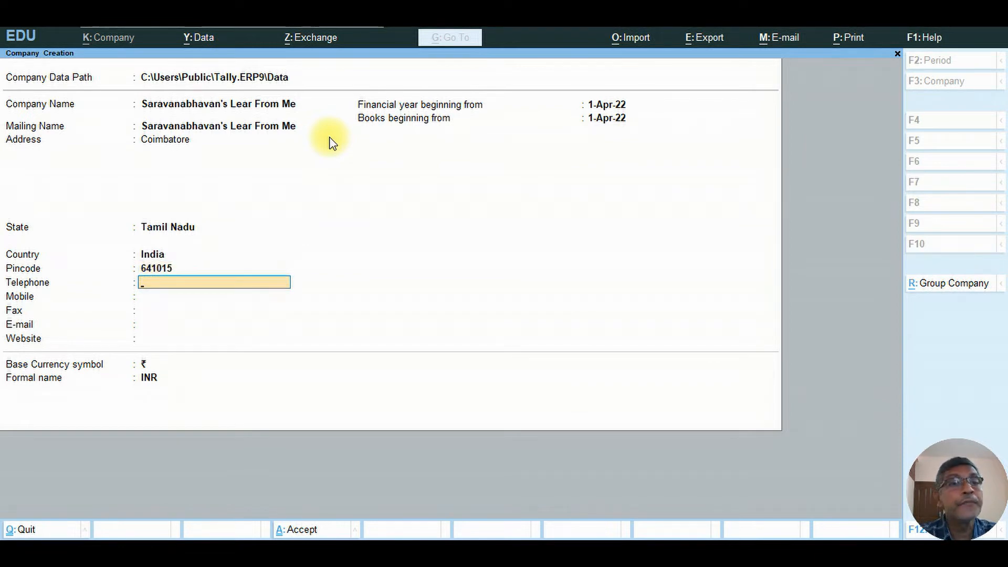
key(Return)
key(Return)
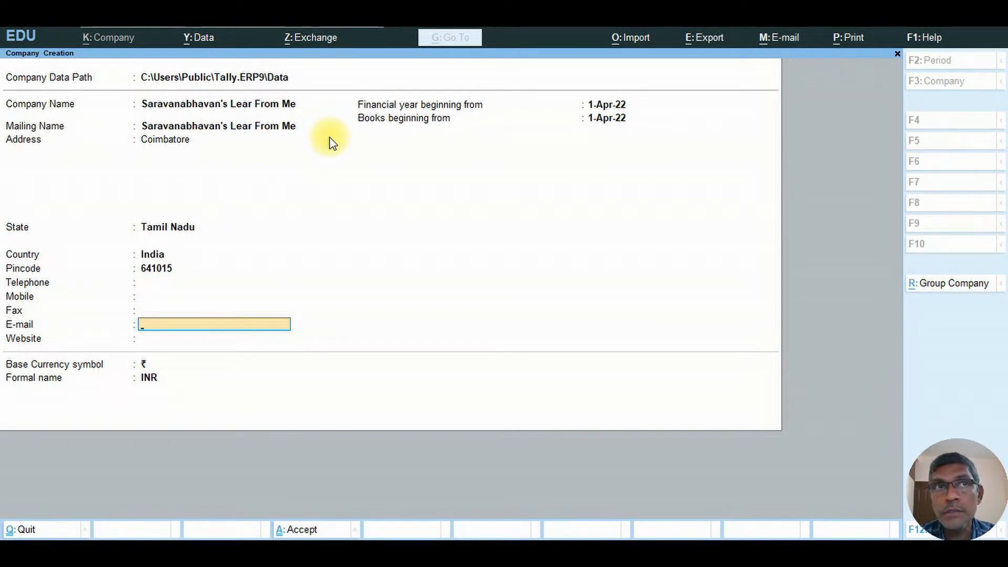
key(Return)
key(Return)
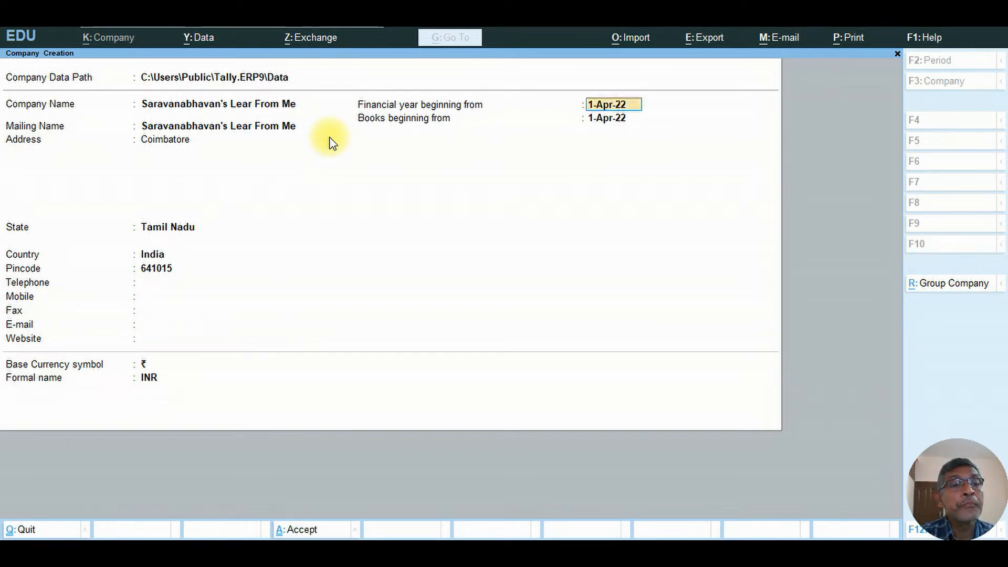
Step: Set the books beginning date to 1-5-2022 and create the company with ₹ and INR as its base currency
key(Return)
text(1)
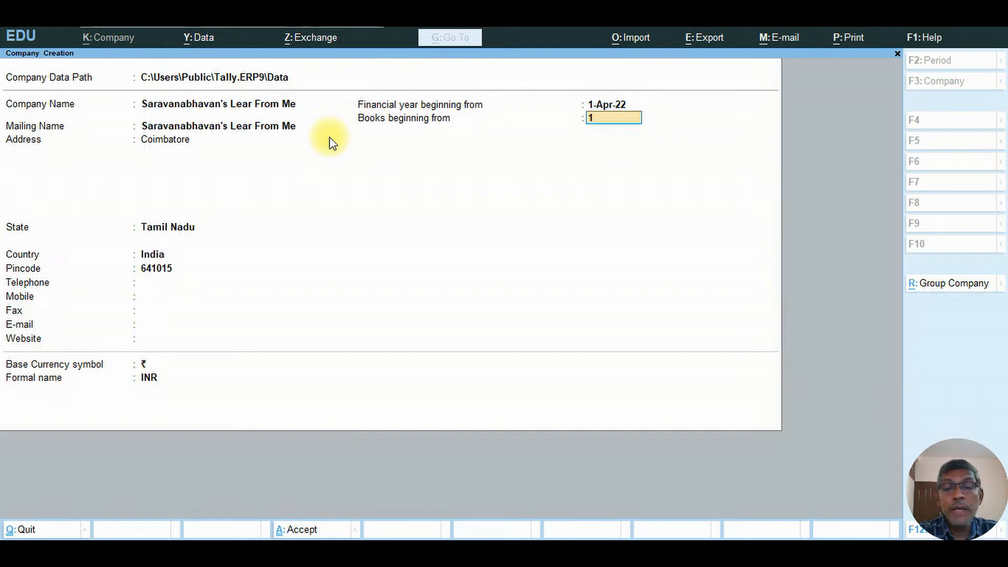
text(-5-2022)
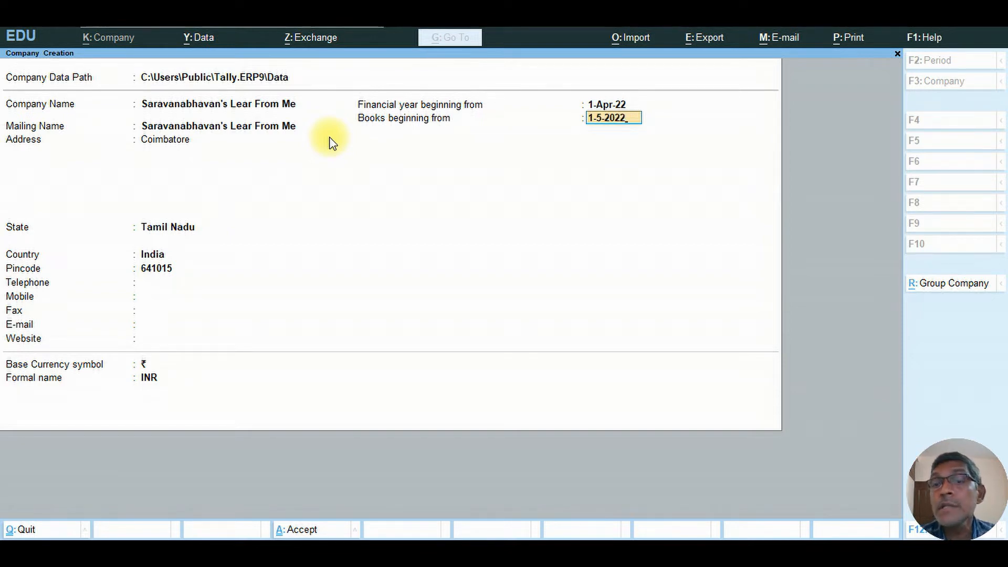
key(Return)
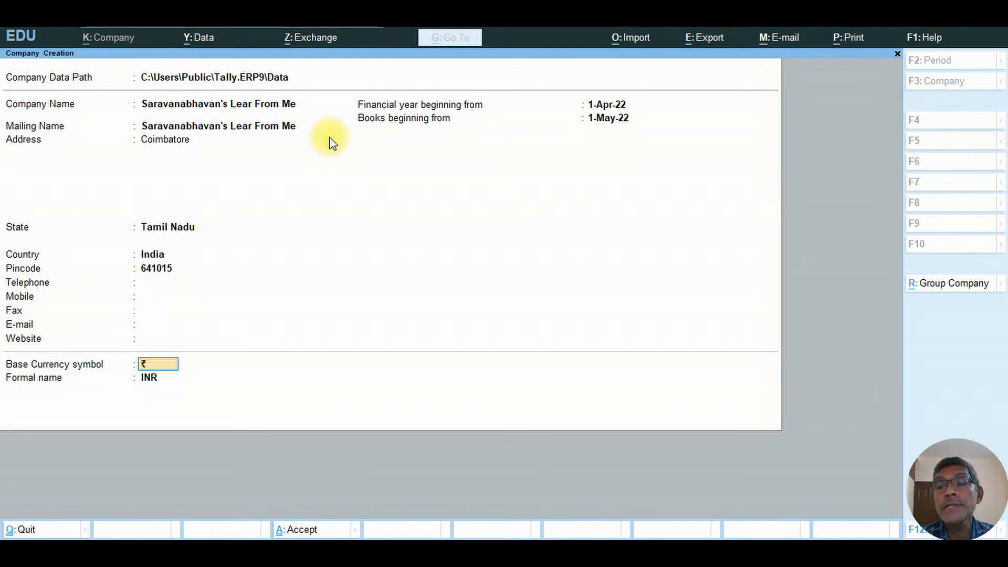
key(Return)
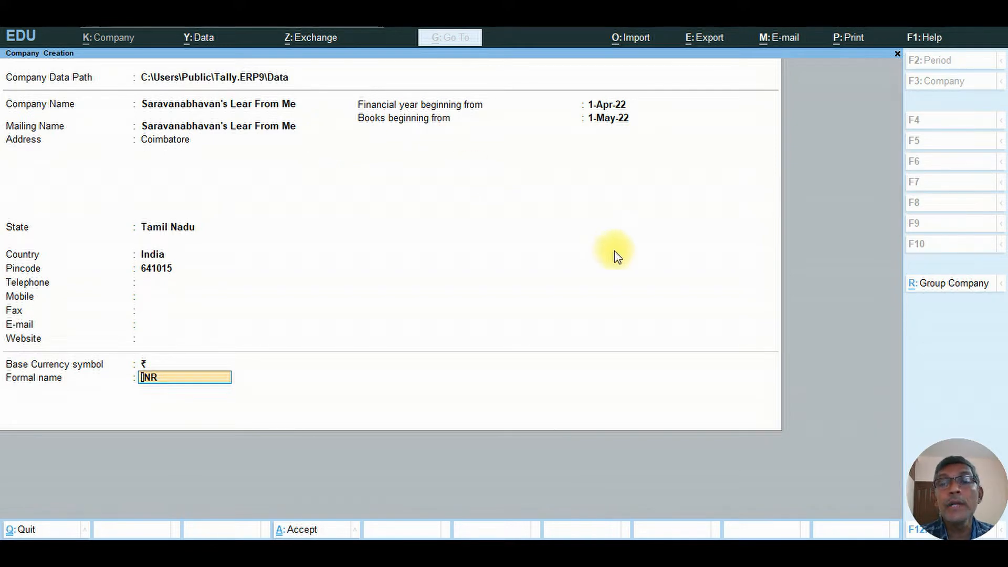
key(Return)
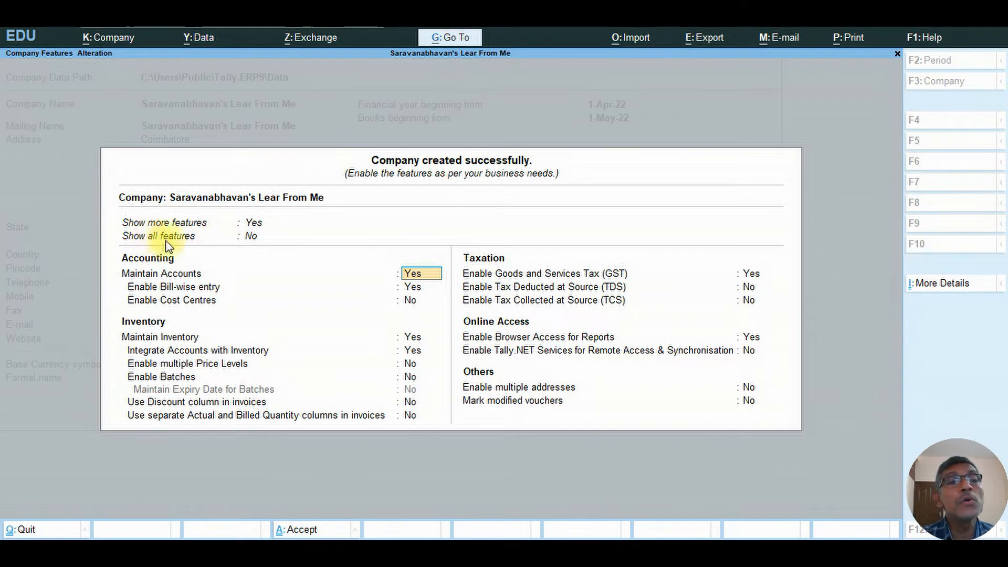
Step: Set Show all features to Yes for the new company
click(252, 247)
key(Down)
key(Return)
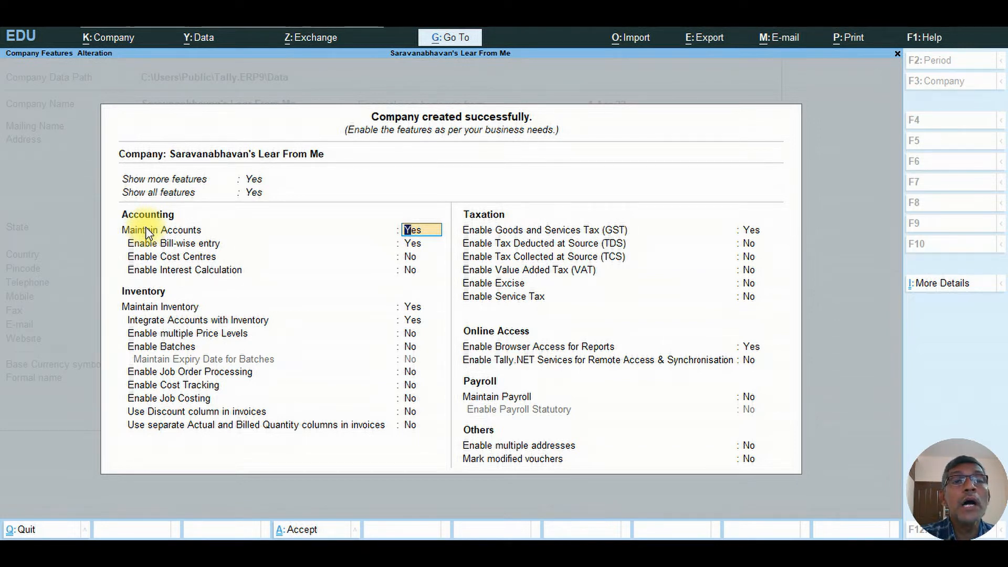
Step: Accept the accounting features with accounts and bill-wise entry enabled, and cost centres and interest calculation disabled
key(Return)
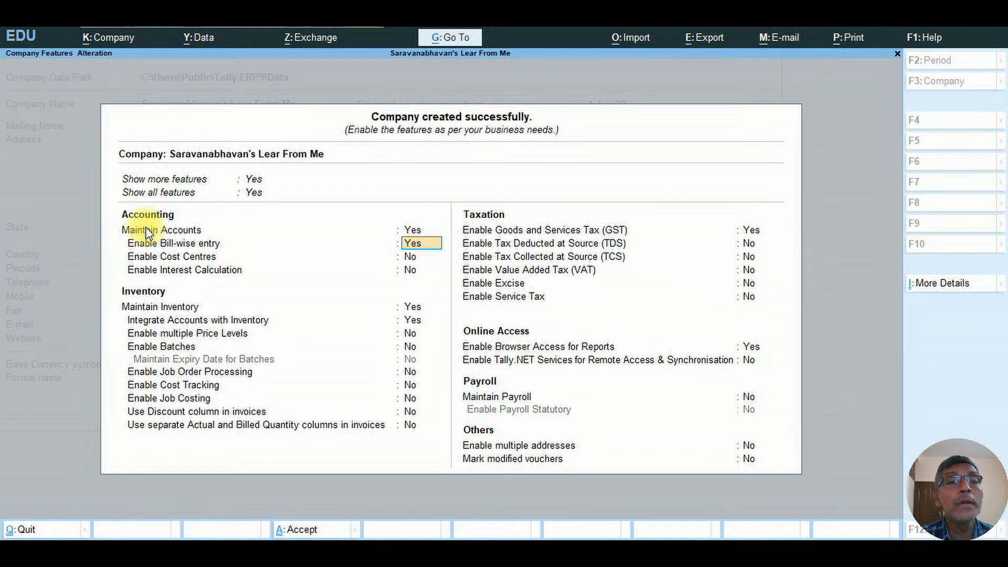
key(Return)
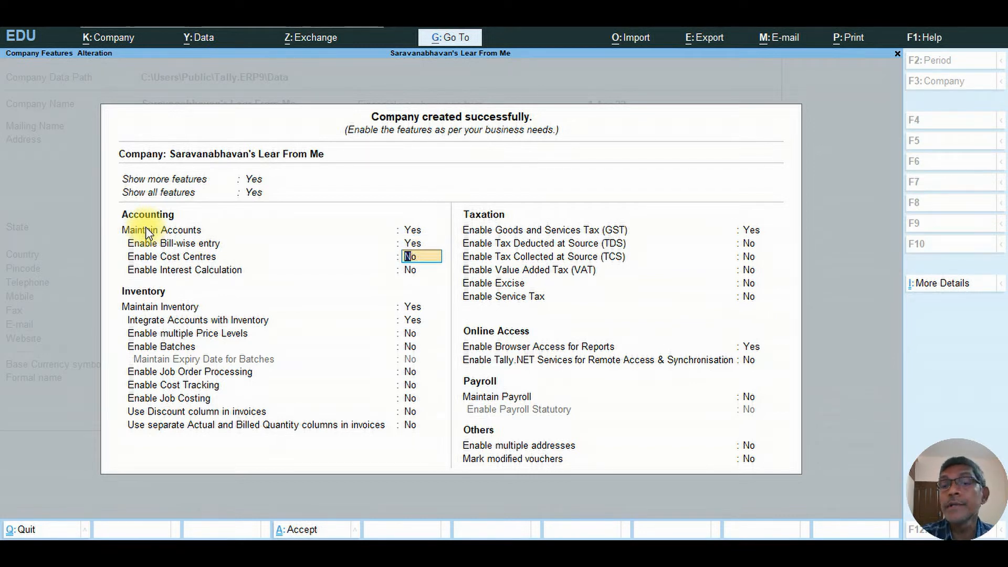
key(Return)
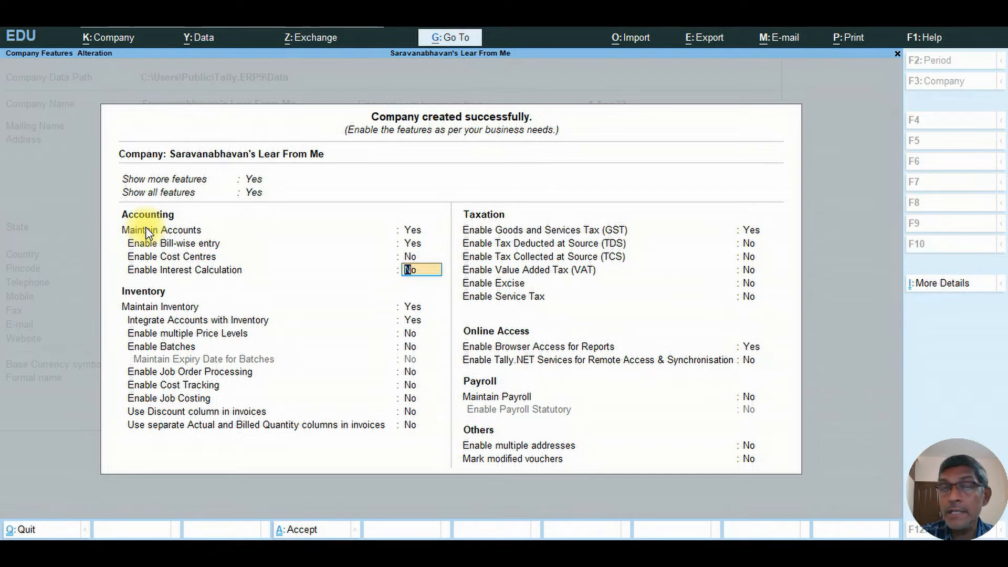
key(Return)
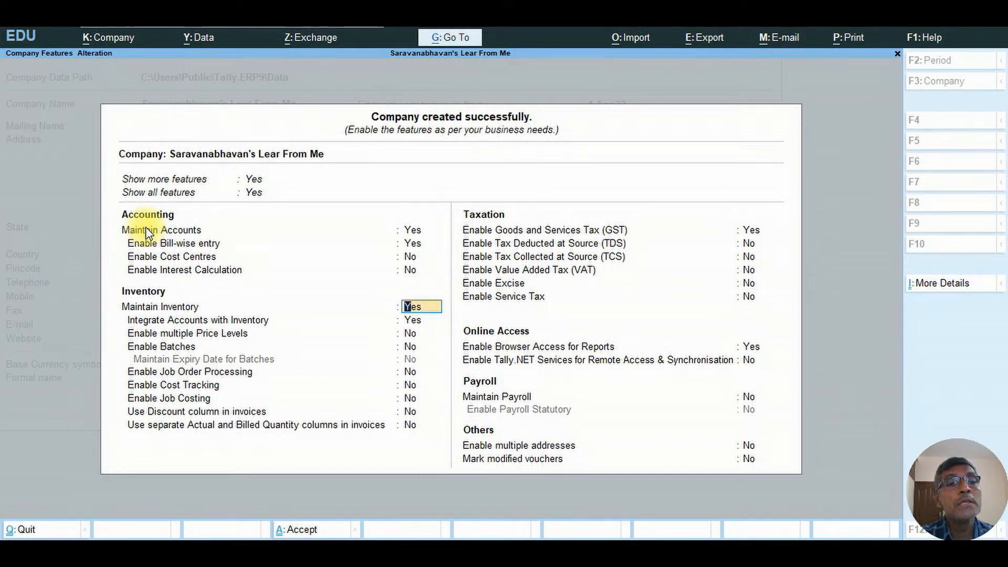
Step: Accept the inventory features with inventory maintained and integrated with accounts, leaving all other inventory options at No
key(Return)
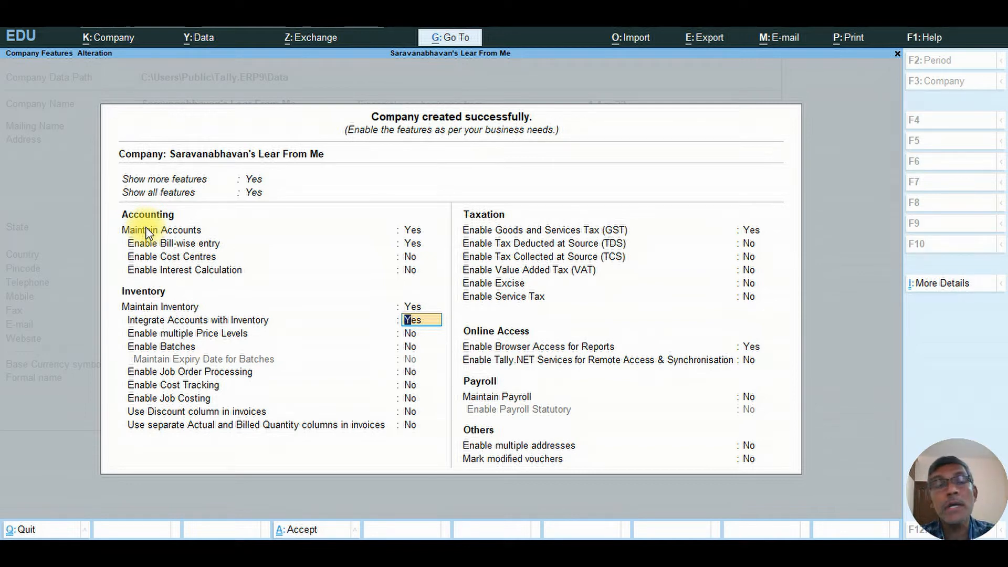
key(Return)
key(Return)
key(Return)
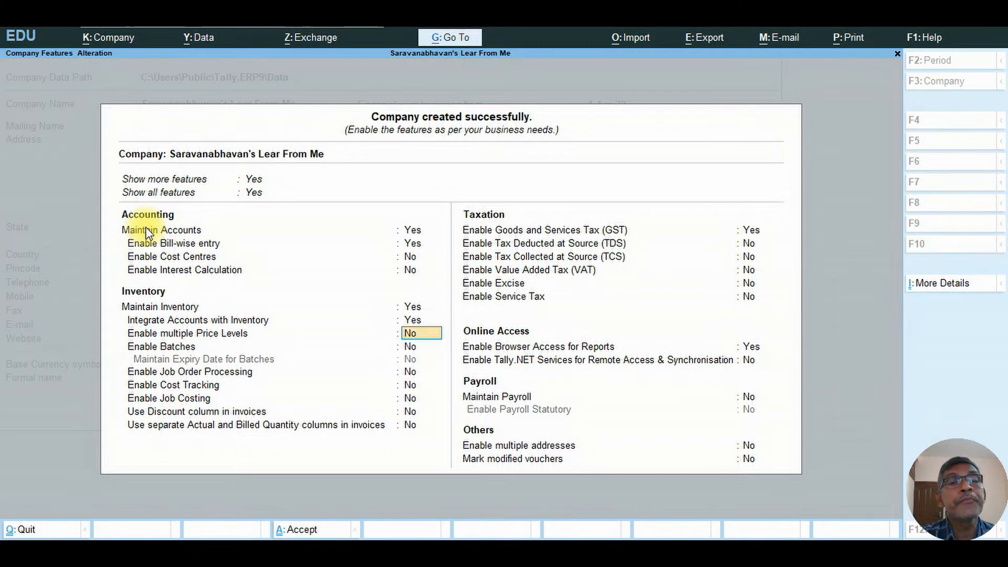
key(Return)
key(Return)
key(Return)
key(Return)
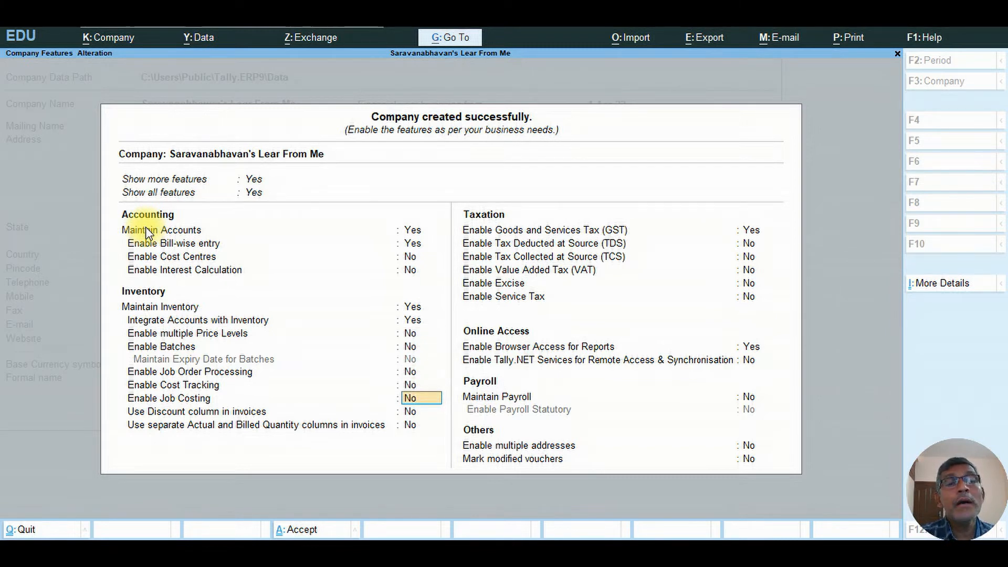
key(Return)
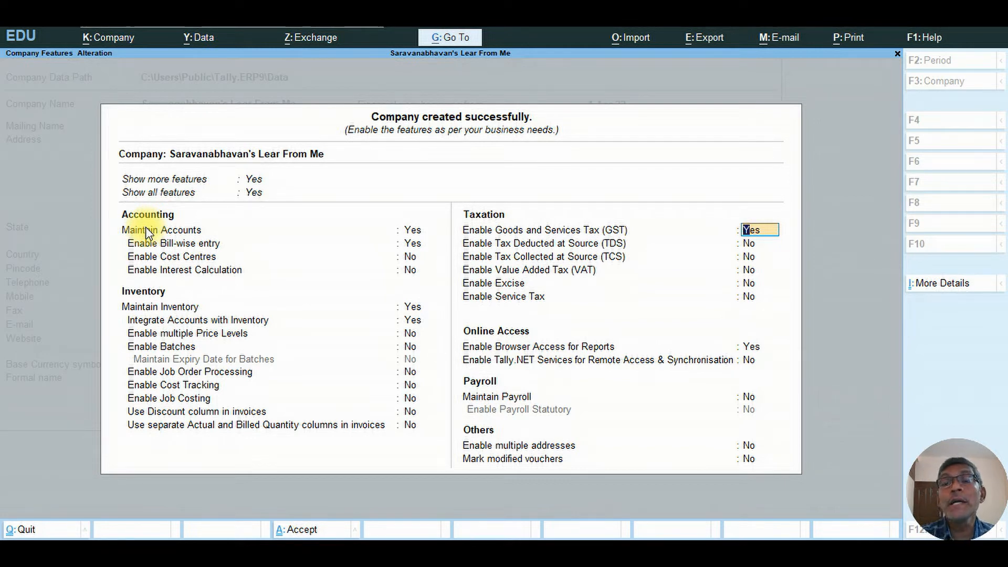
Step: Enable GST with state Tamil Nadu, registration type Regular, Assessee of Other Territory No, applicable from 1-May-22
key(Return)
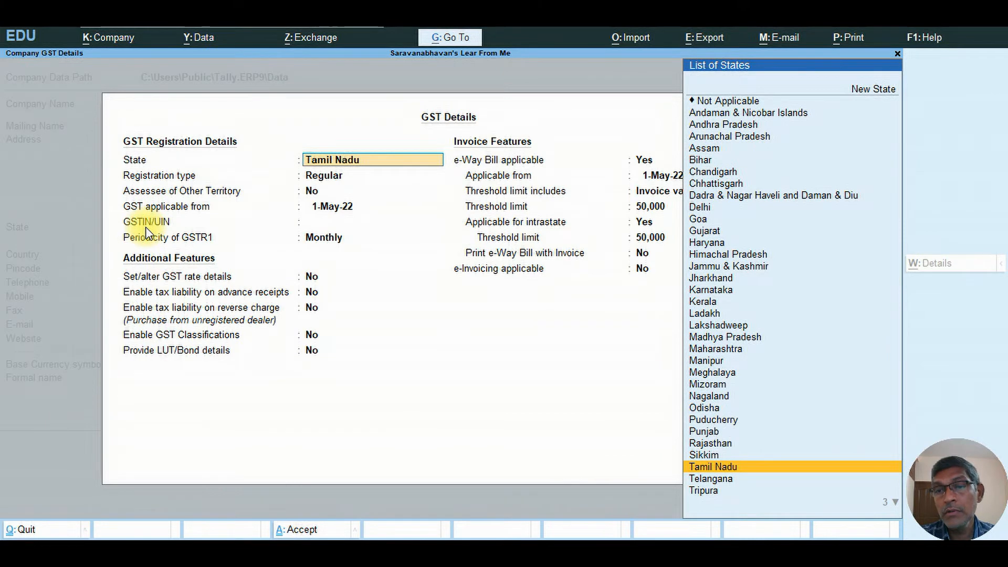
key(Return)
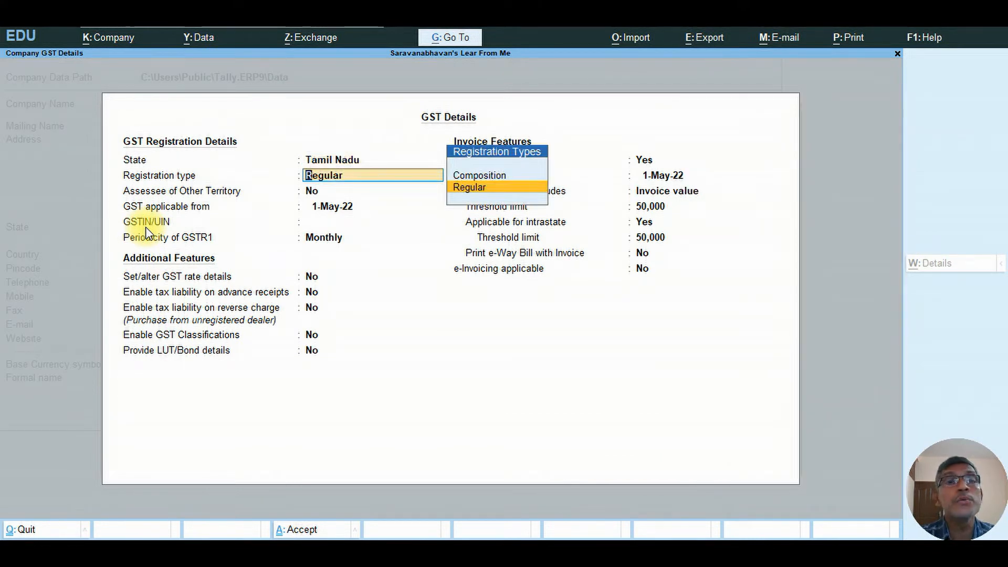
key(Return)
key(Return)
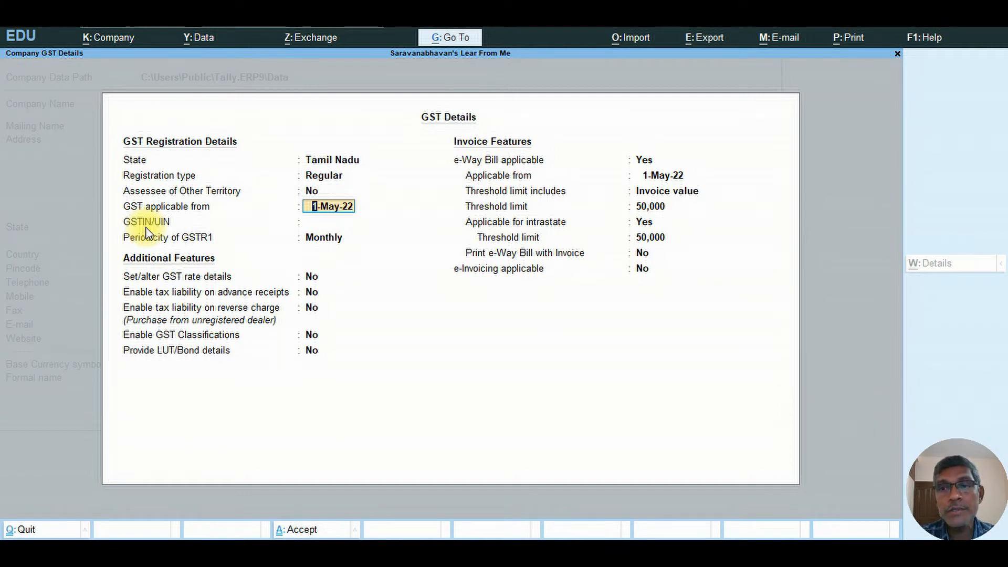
key(Return)
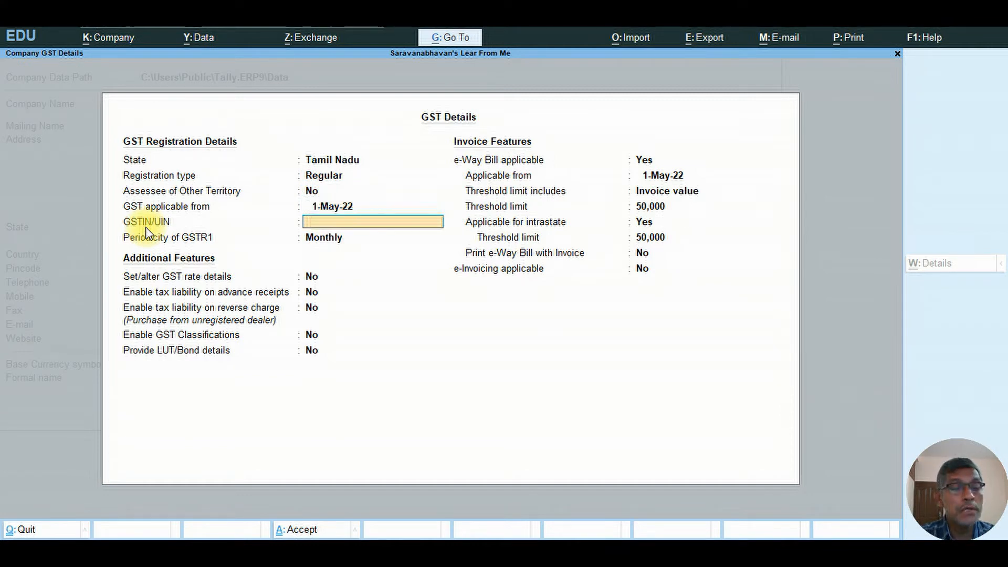
Step: Paste the company's GSTIN/UIN and keep the GSTR1 periodicity at Monthly
key(ctrl+alt+v)
key(Return)
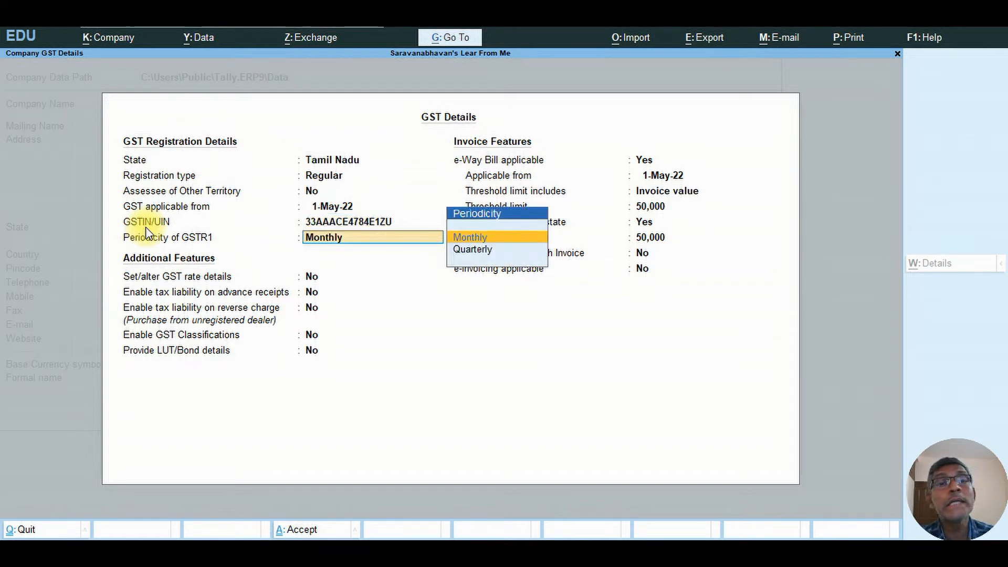
key(Return)
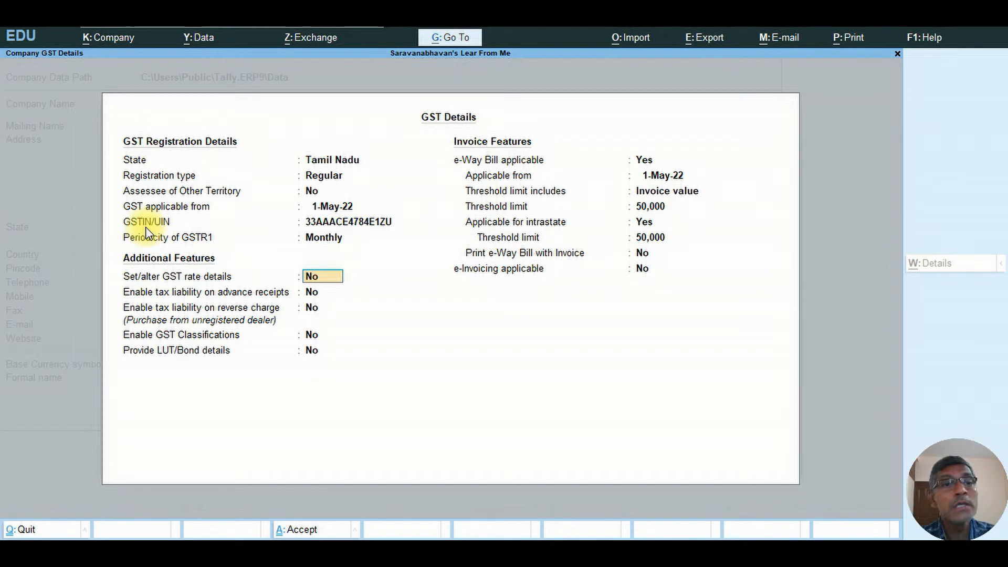
Step: Set the Set/alter GST rate details option to Yes and open the company's tax details
text(ye)
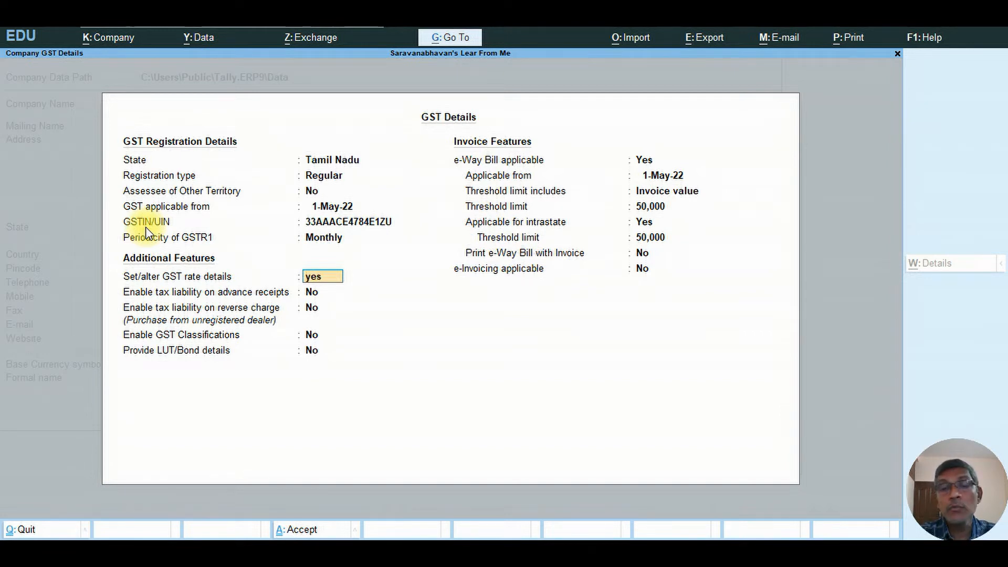
text(s)
key(Return)
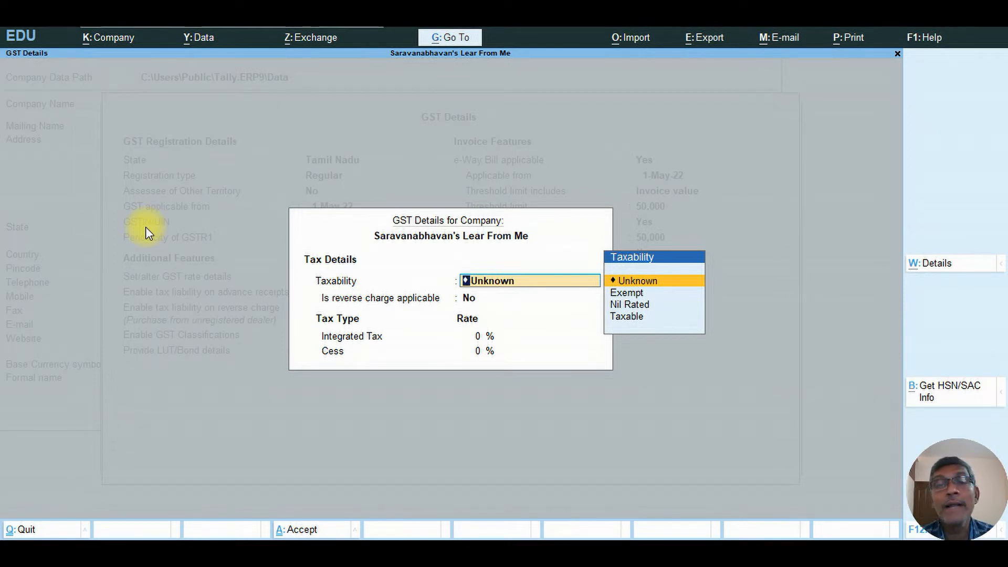
Step: Look through the taxability options for the company and accept the tax details with Taxability Unknown and reverse charge No
key(Down)
key(Down)
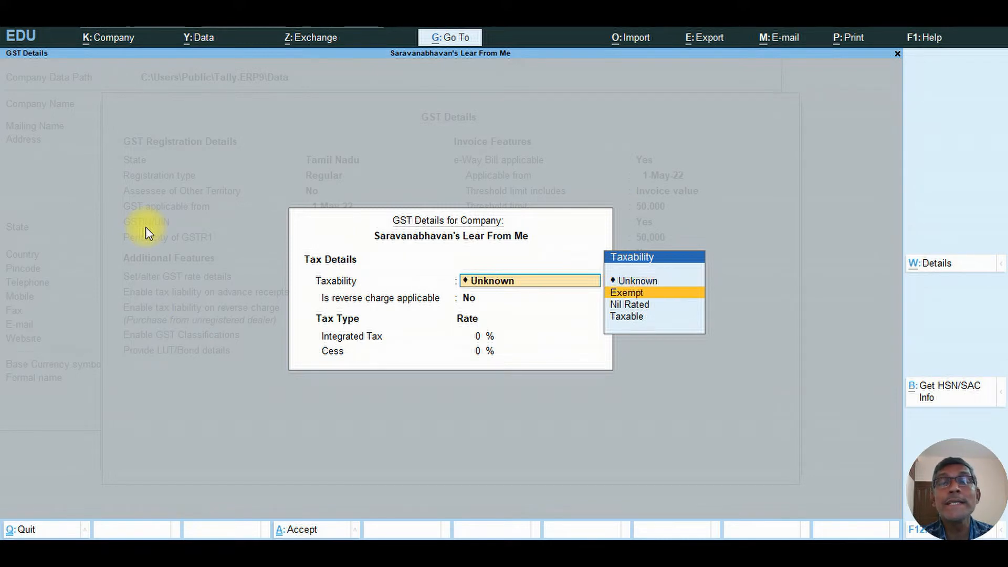
key(Down)
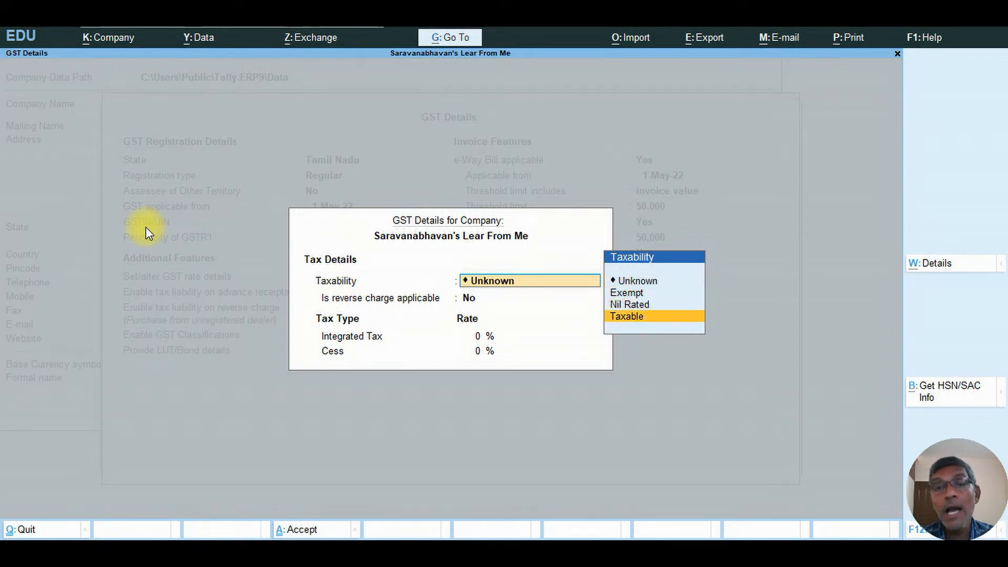
key(Up)
key(Up)
key(Up)
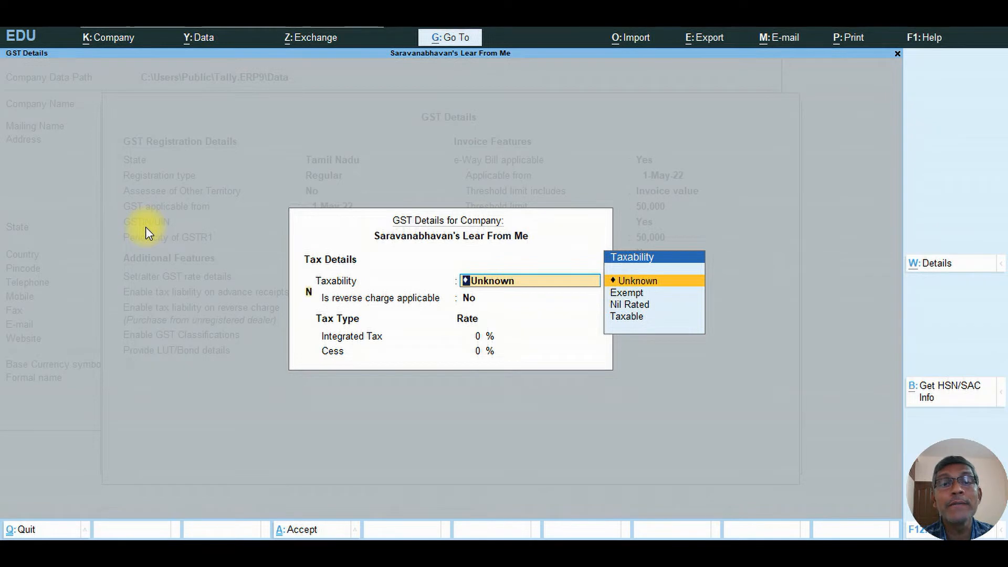
key(ctrl+a)
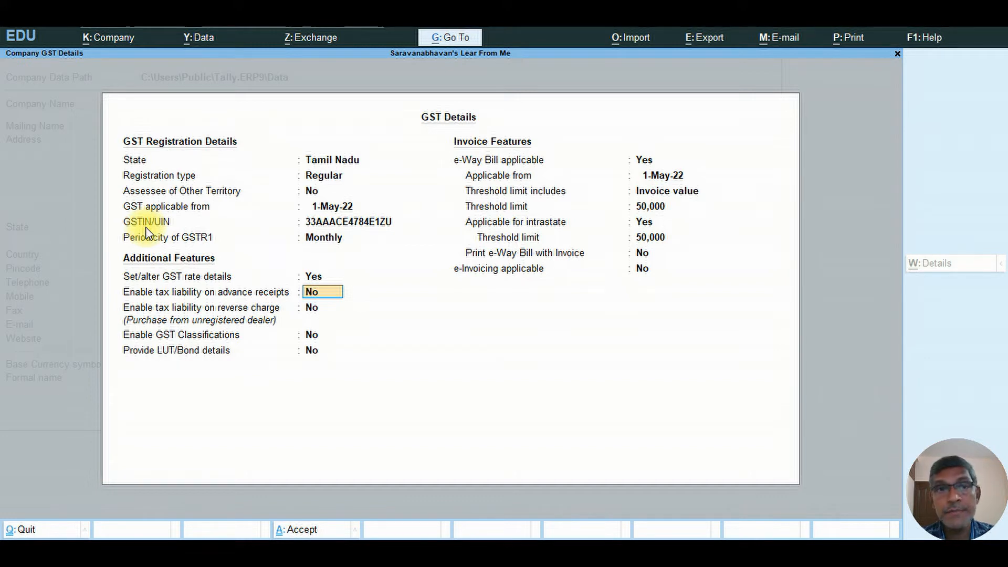
Step: Enable GST Classifications, leaving tax liability on advance receipts, tax liability on reverse charge and LUT/Bond details at No
key(Return)
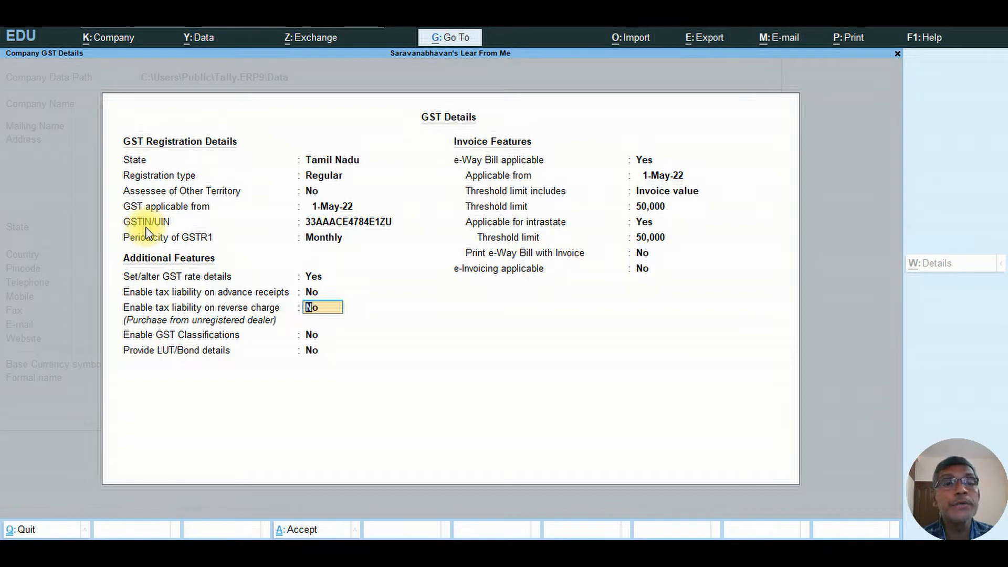
key(Return)
text(yes)
key(Return)
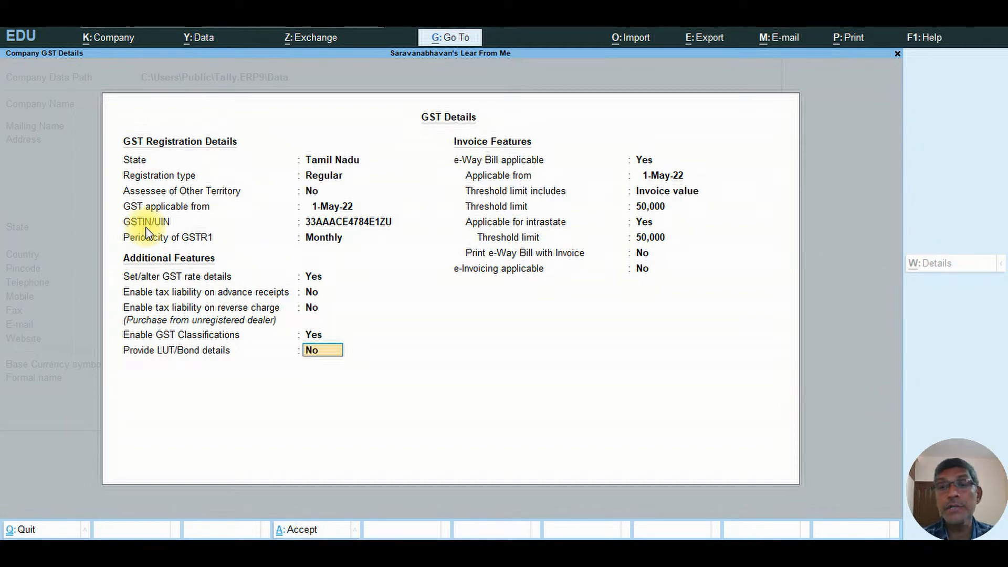
key(Return)
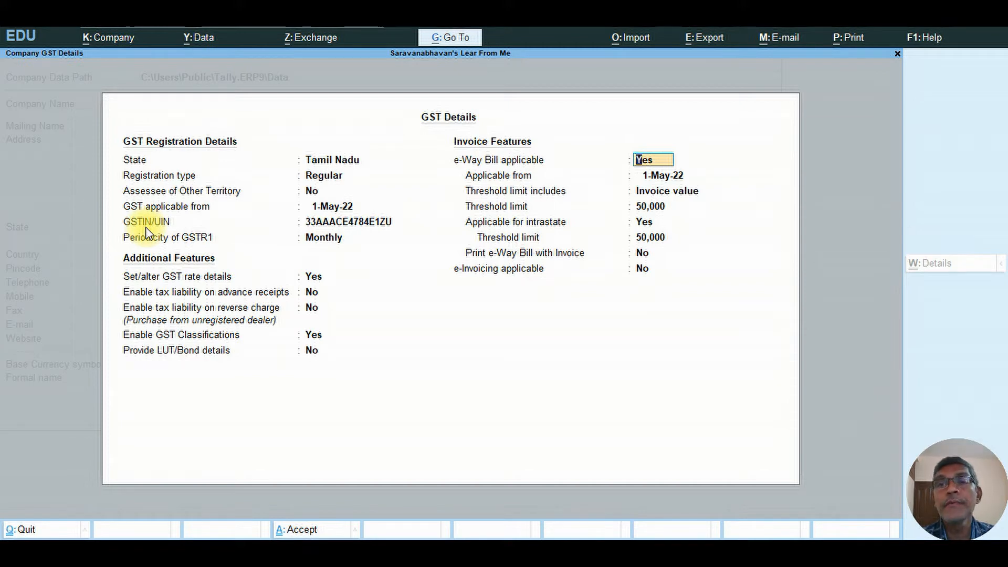
Step: Keep e-Way Bill applicable from 1-May-22 on Invoice value with a 50,000 threshold, and for intrastate with a 50,000 threshold
key(Return)
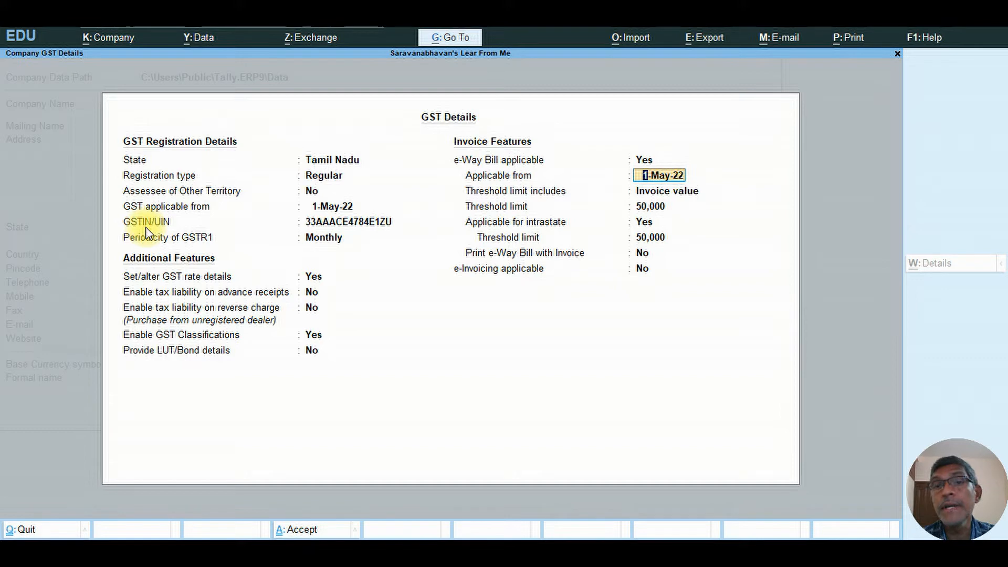
key(Return)
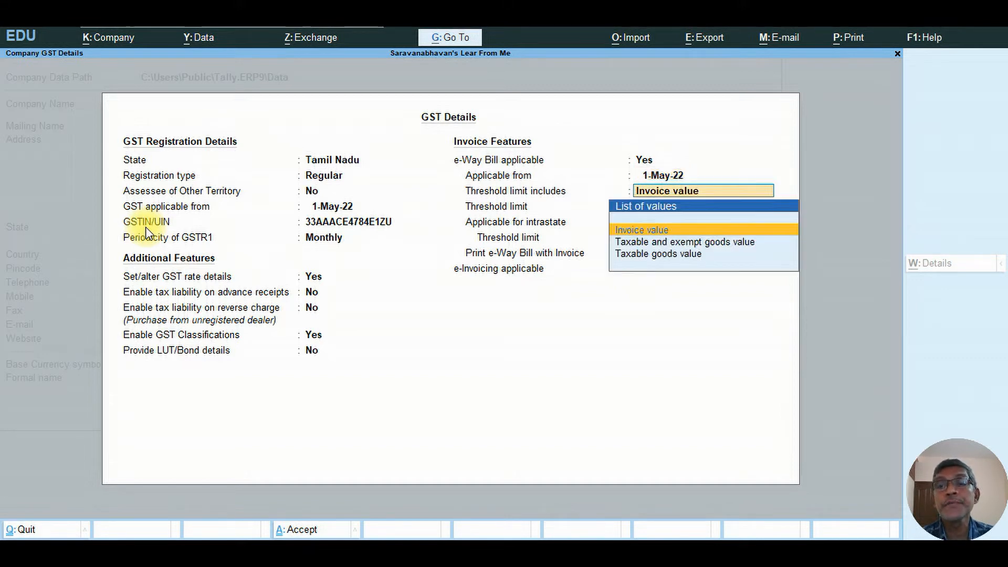
key(Return)
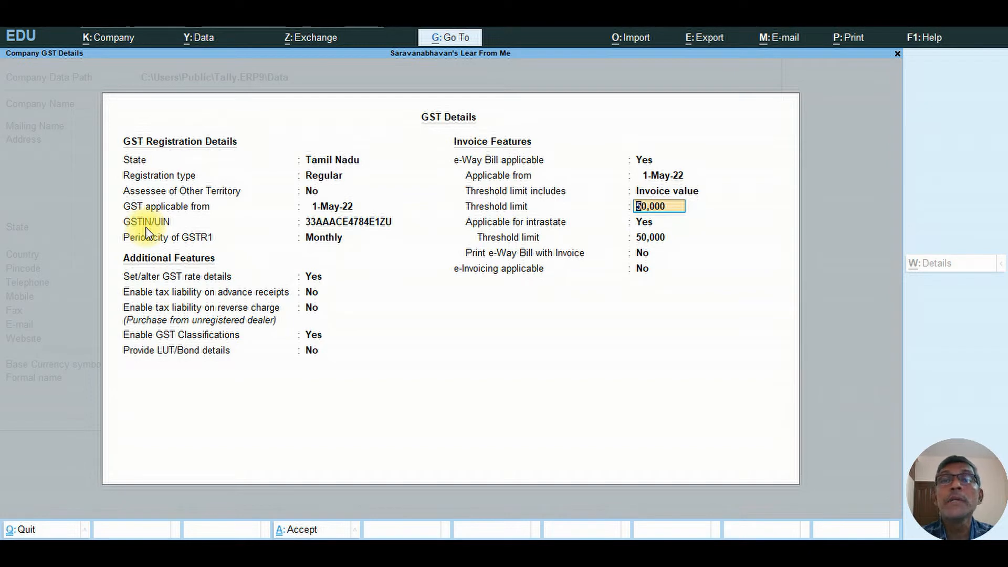
key(Return)
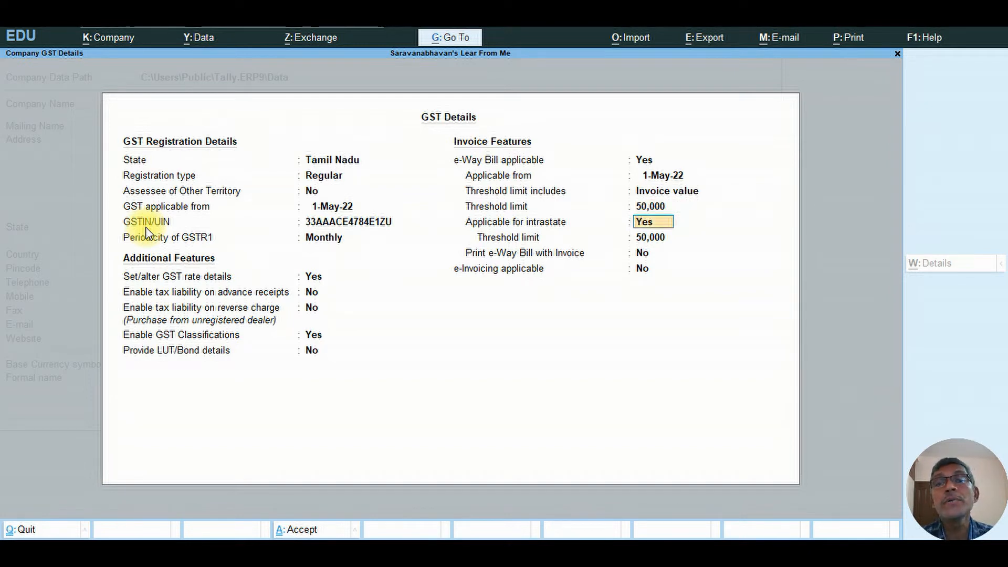
key(Return)
key(Return)
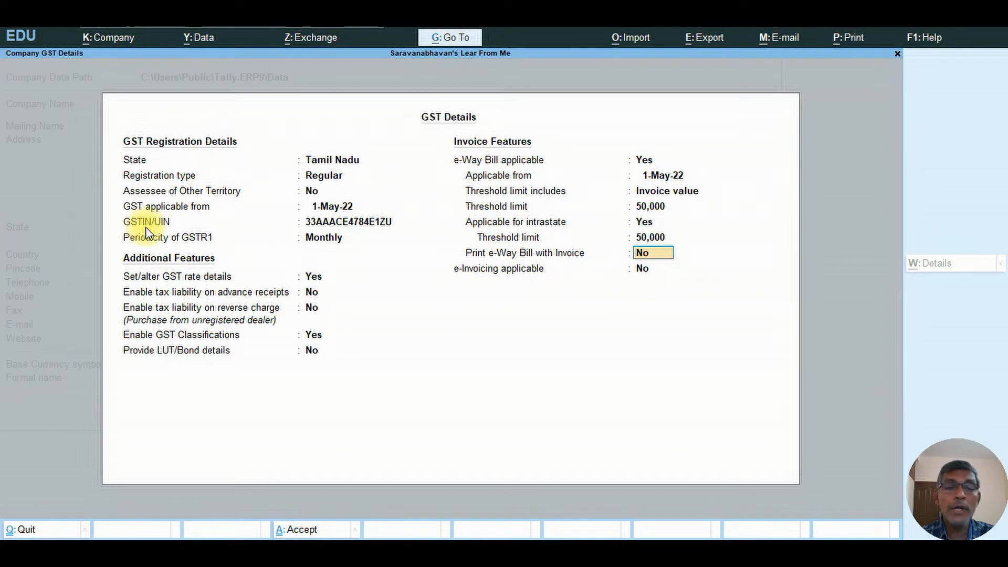
Step: Leave Print e-Way Bill with Invoice and e-Invoicing applicable at No and accept the company's GST details
text(yes)
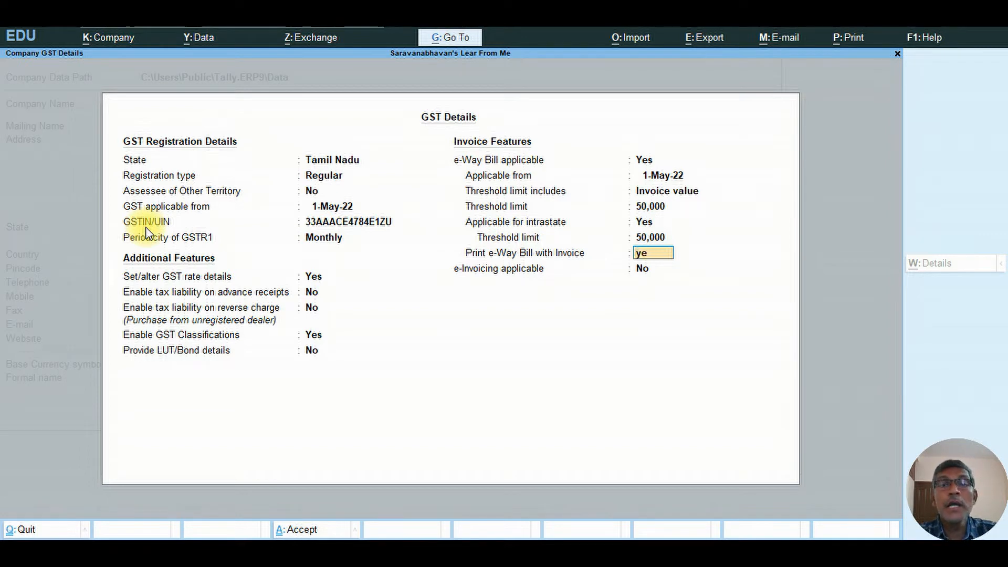
key(BackSpace)
key(BackSpace)
key(BackSpace)
text(no)
key(Return)
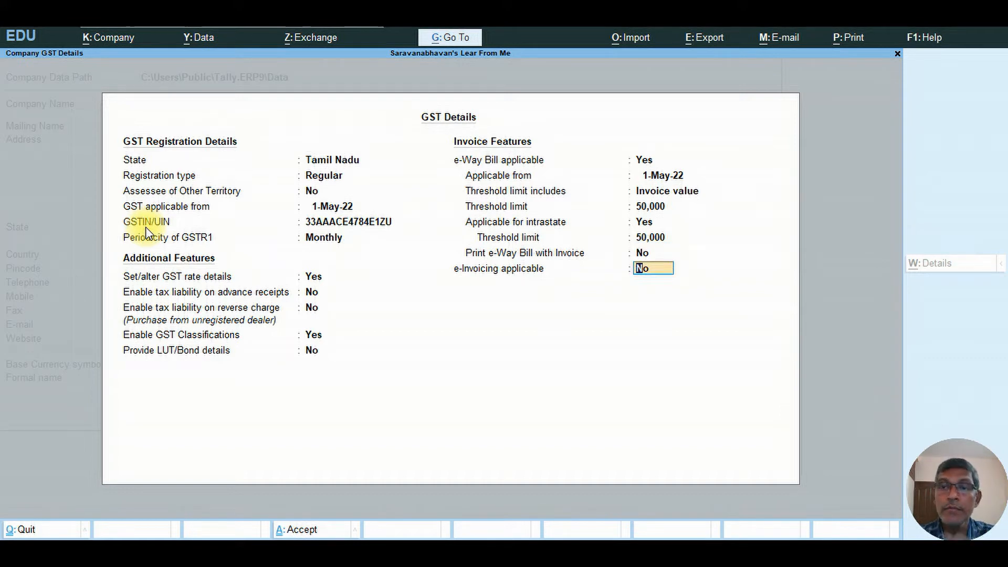
key(Return)
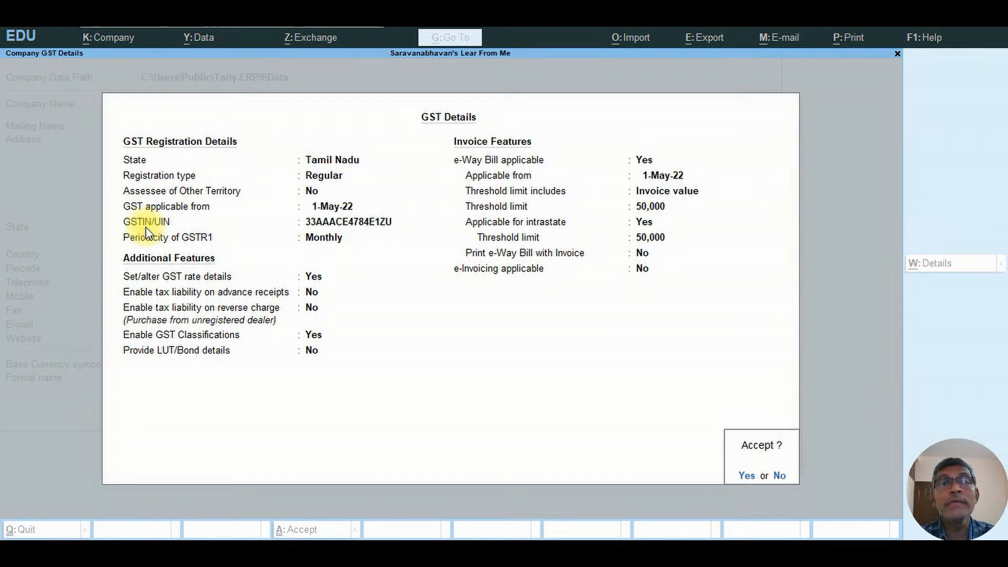
key(y)
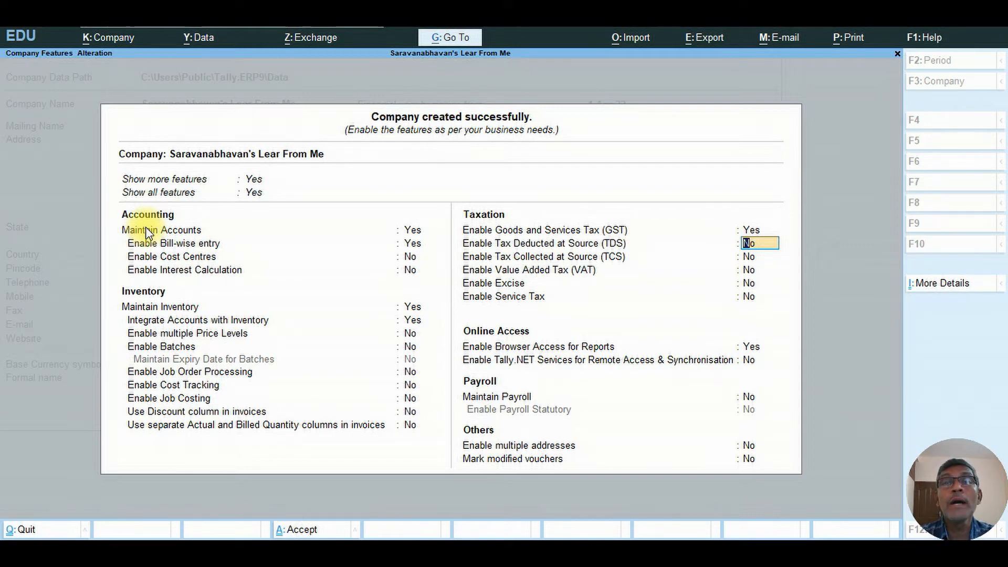
Step: Accept the company features with browser access for reports at Yes and the remaining tax, Tally.NET, payroll and other options at No
key(Return)
key(Return)
key(Return)
key(Return)
key(Return)
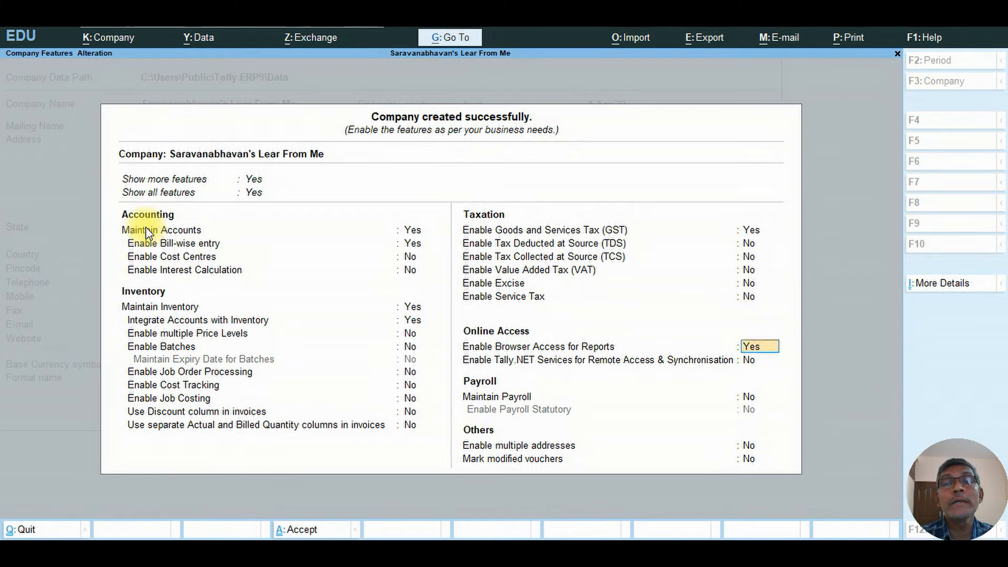
key(Return)
key(Return)
key(Return)
key(Return)
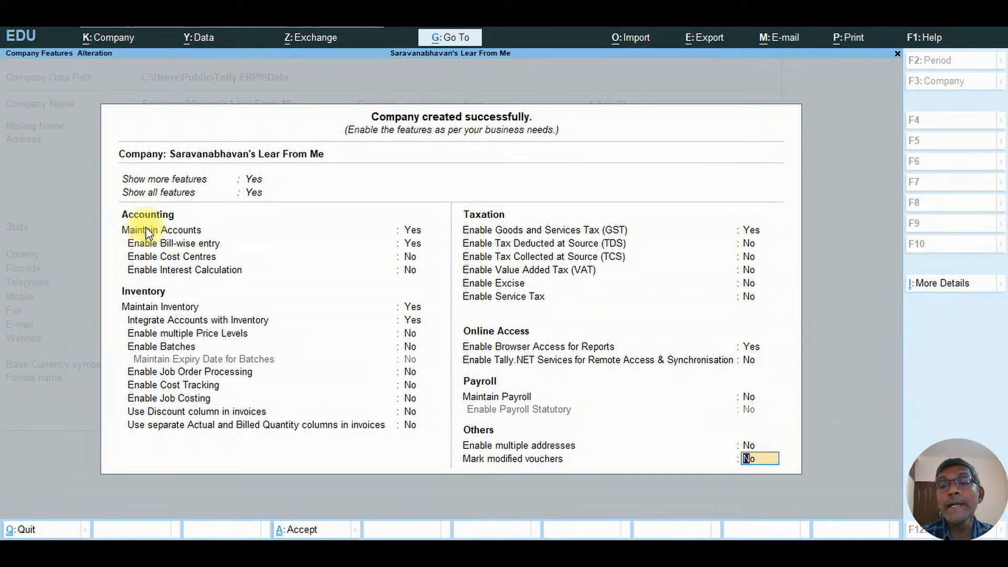
key(Return)
key(Return)
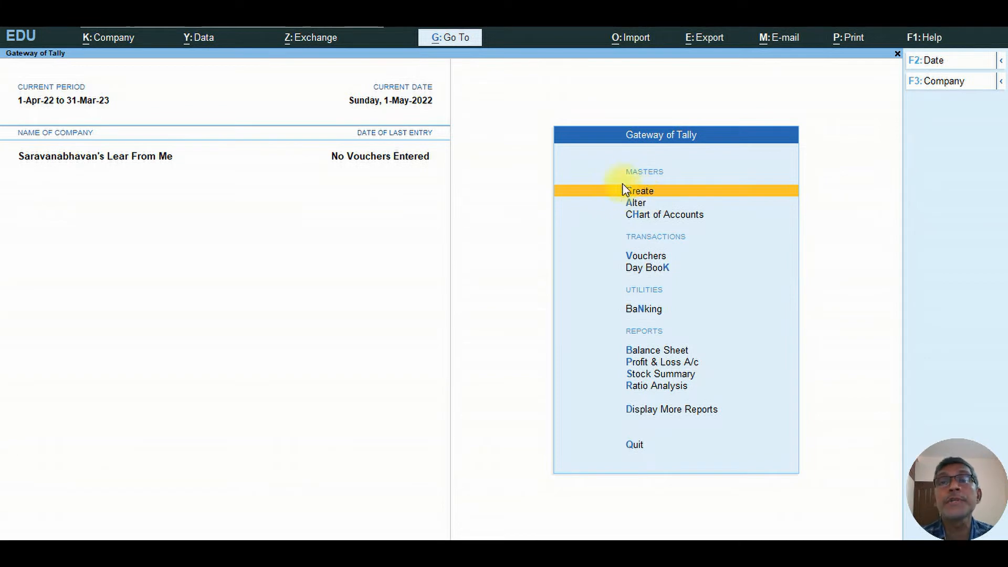
Step: Start creating an accounting group named My Current Assets without an alias
click(651, 191)
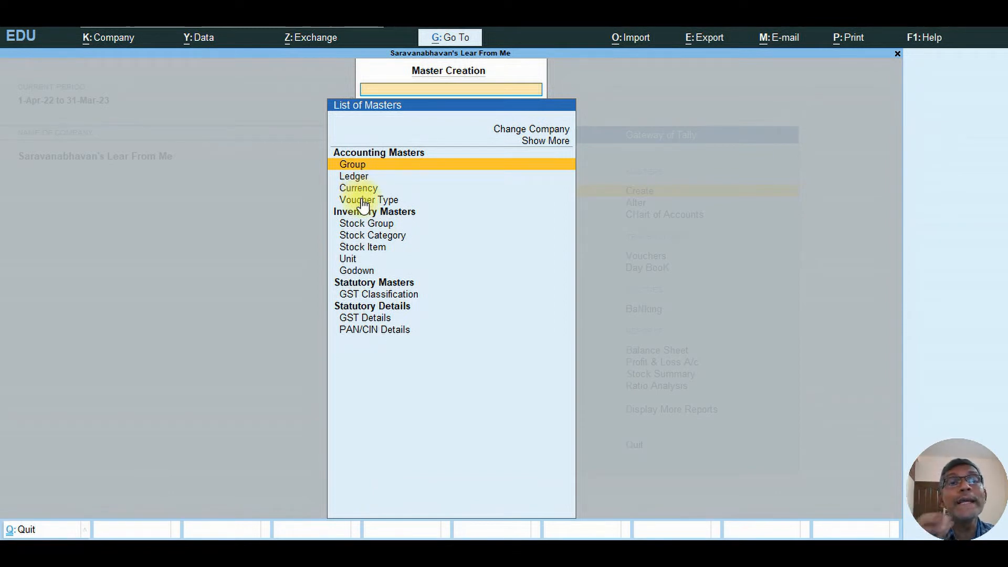
key(Return)
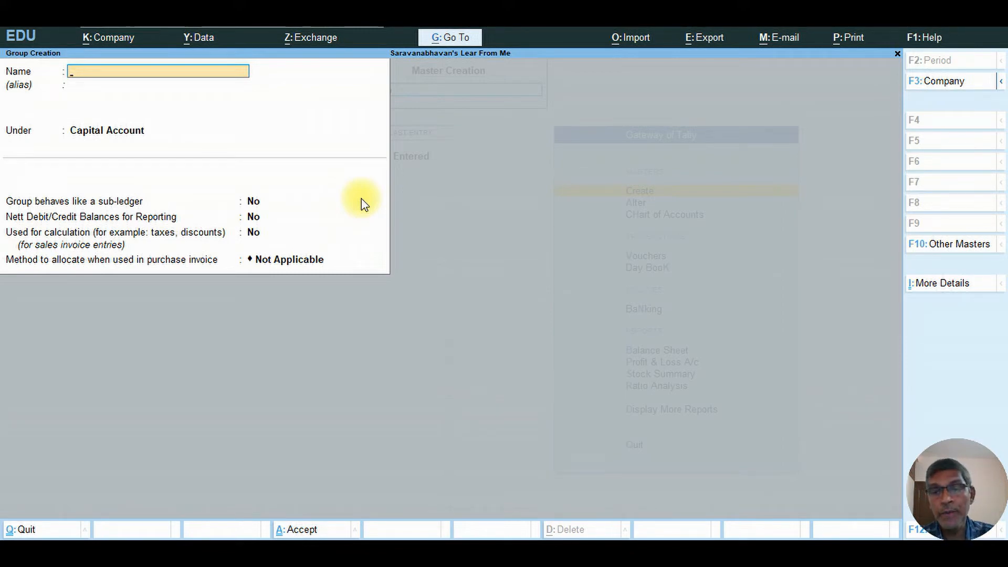
text(My)
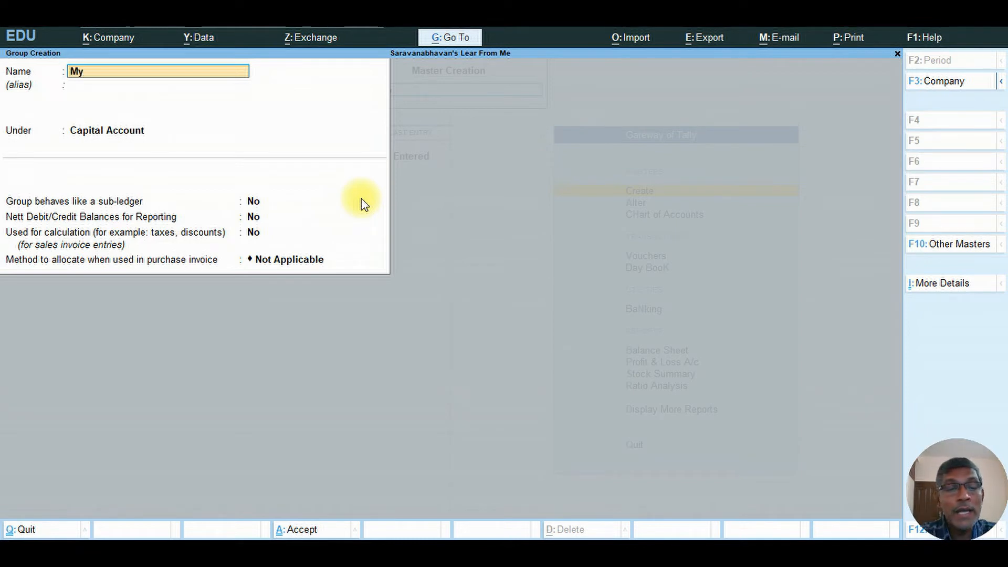
text( Current Assets)
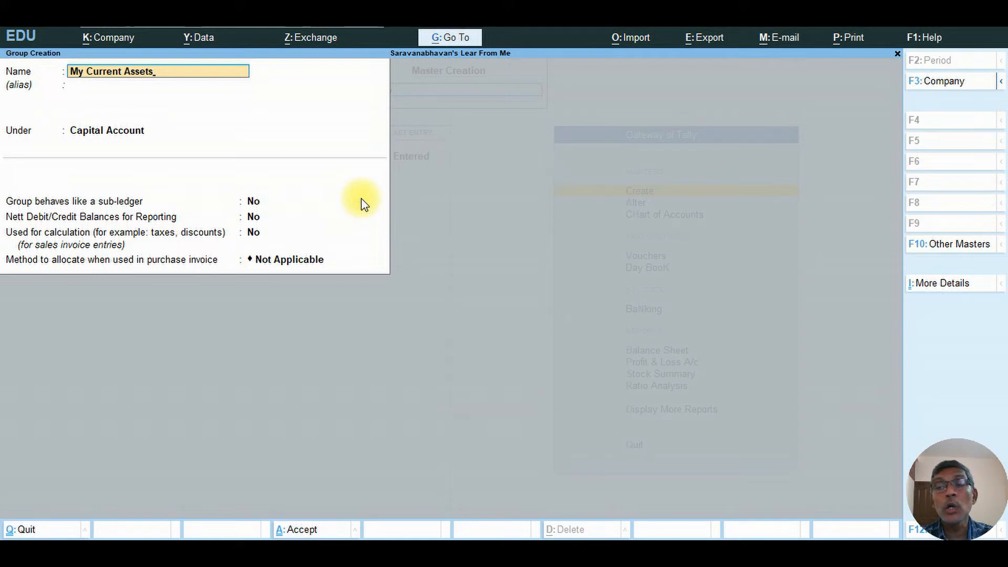
key(Return)
key(Return)
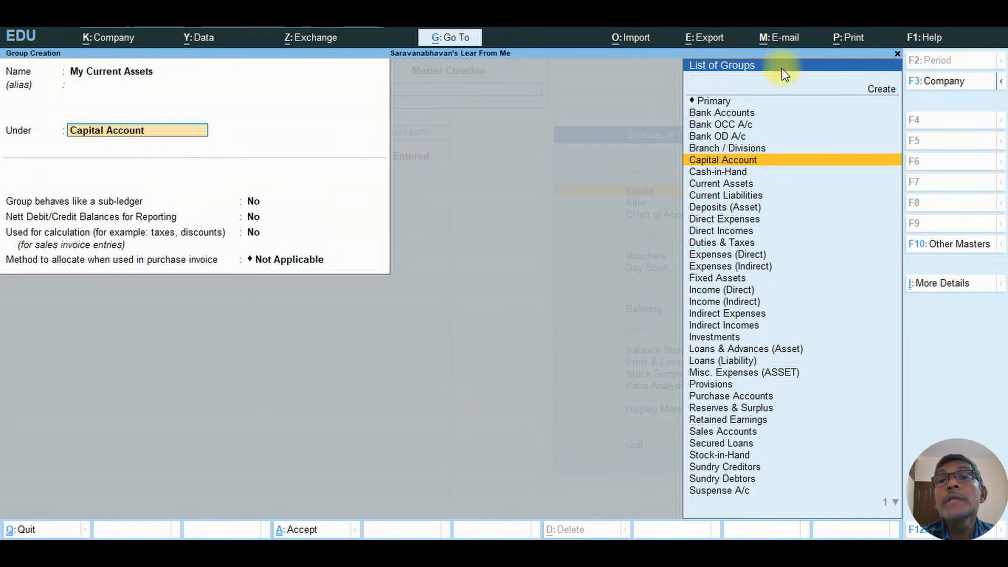
Step: Place the My Current Assets group under Primary and set its nature of group to Assets
click(720, 102)
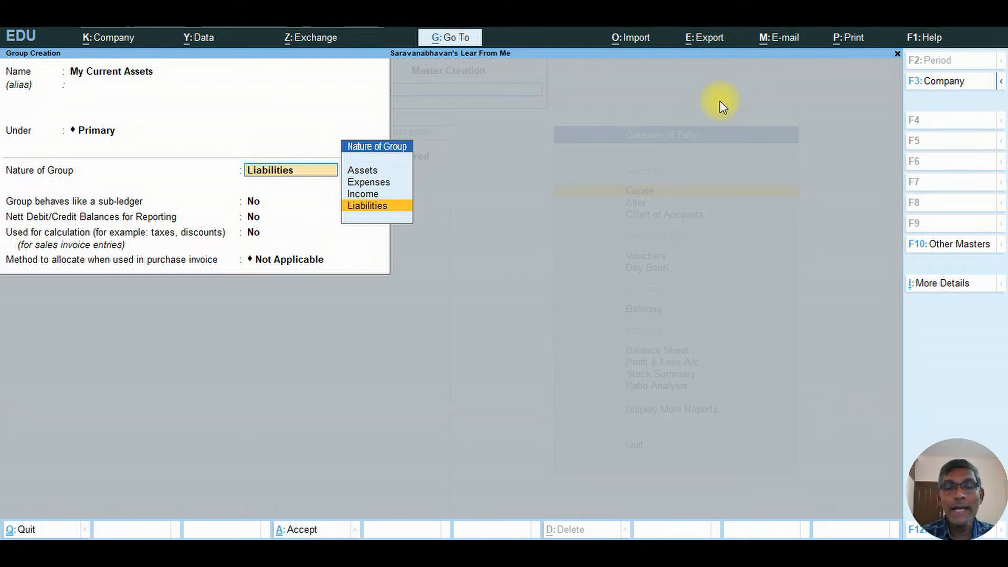
key(Up)
key(Up)
key(Up)
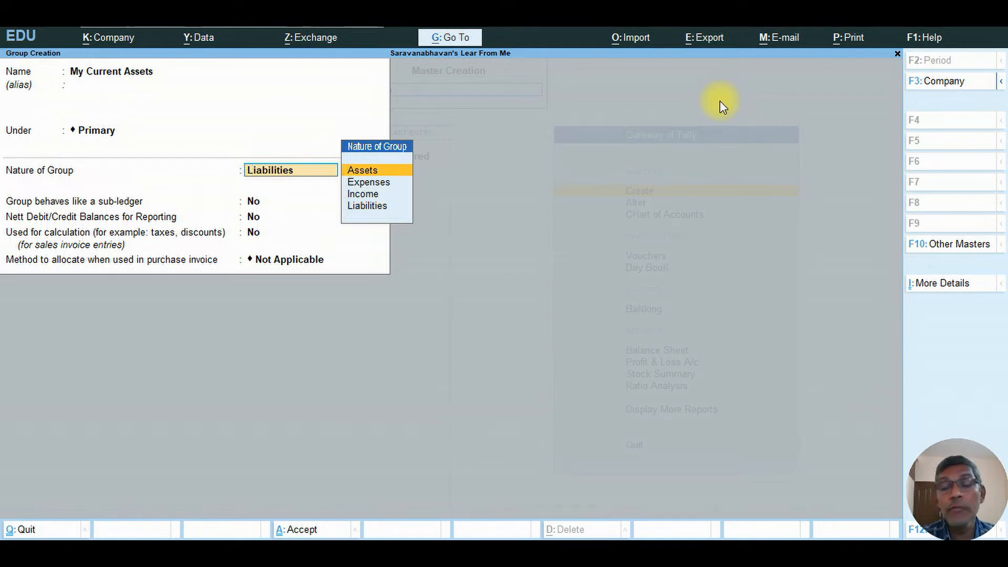
key(Return)
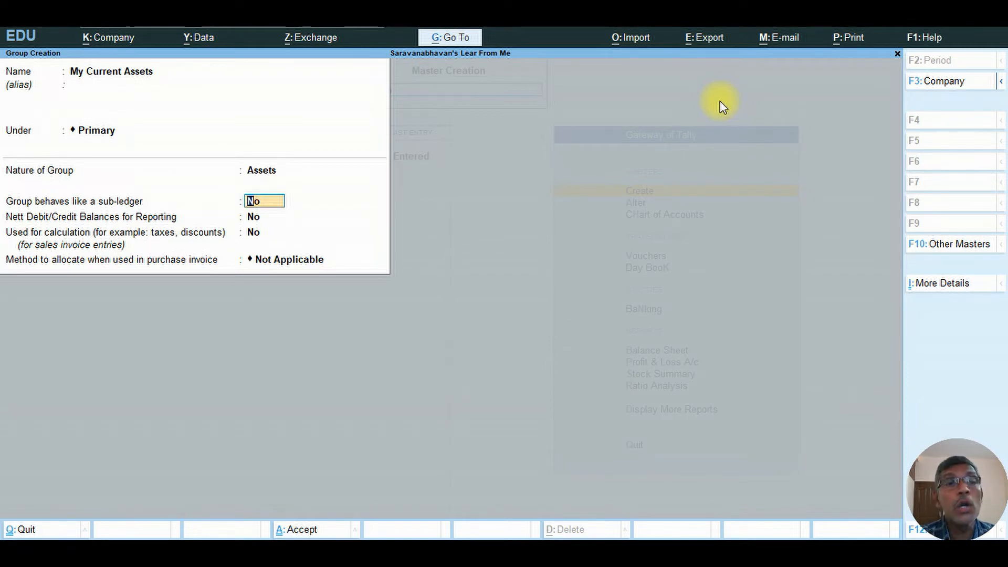
Step: Save the My Current Assets group with sub-ledger, nett balances and calculation at No and the allocation method Not Applicable
key(Return)
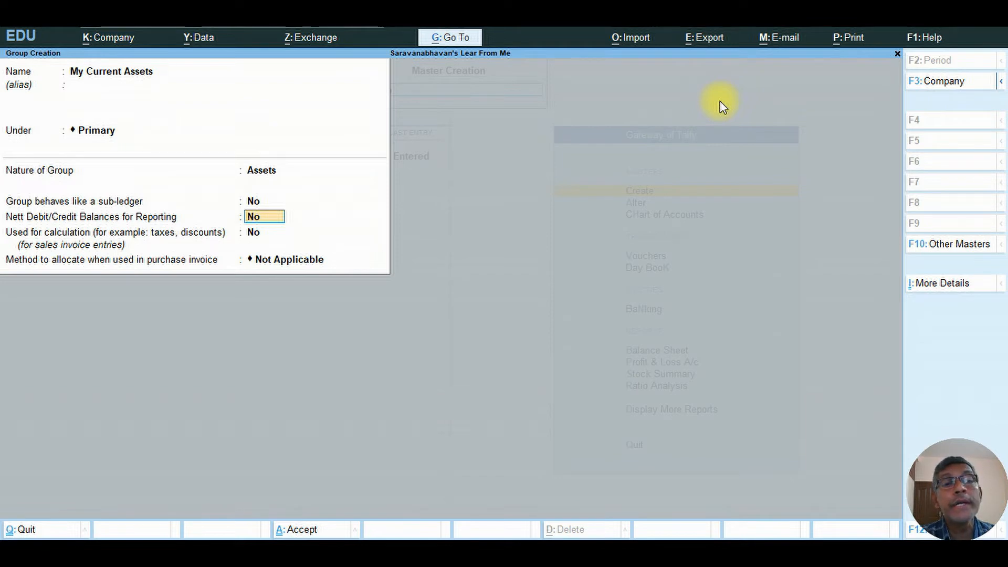
key(Return)
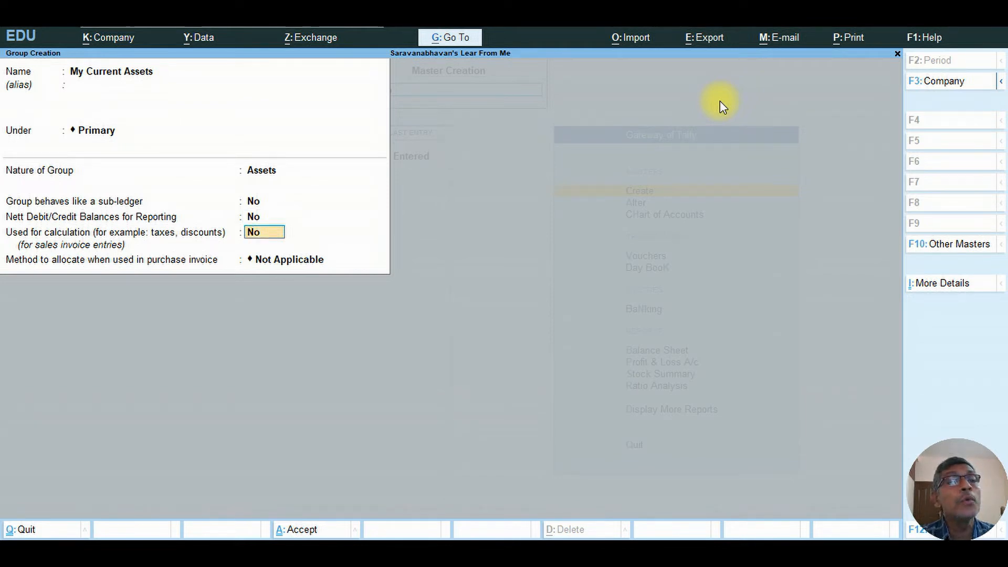
key(Return)
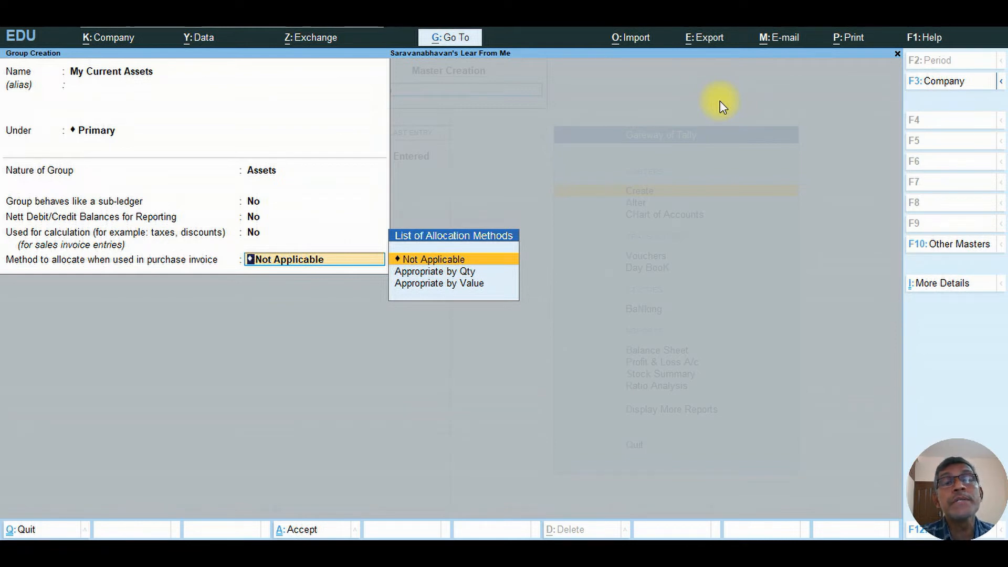
key(Return)
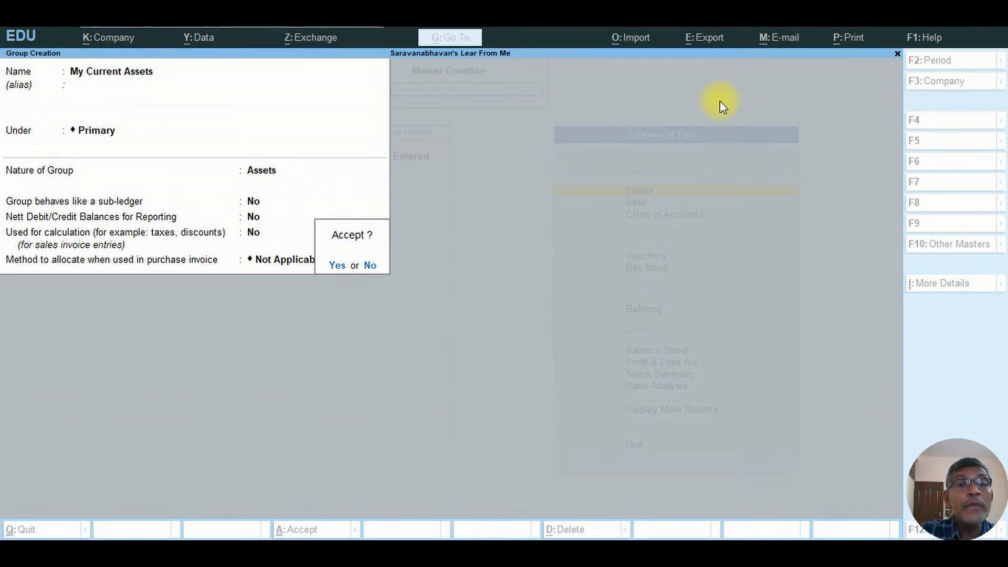
key(Return)
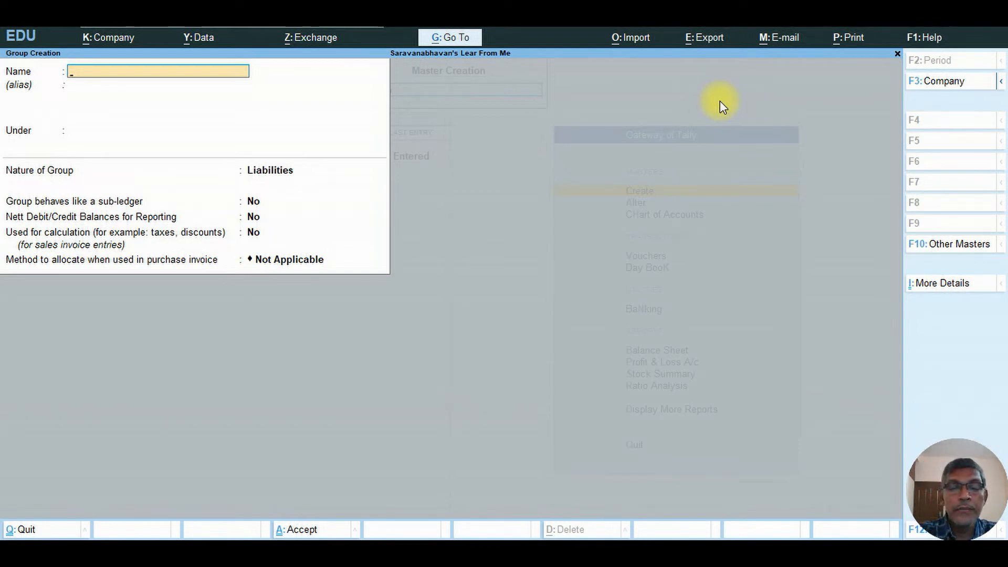
Step: Start another accounting group named My Assets Sub Group without an alias
text(My)
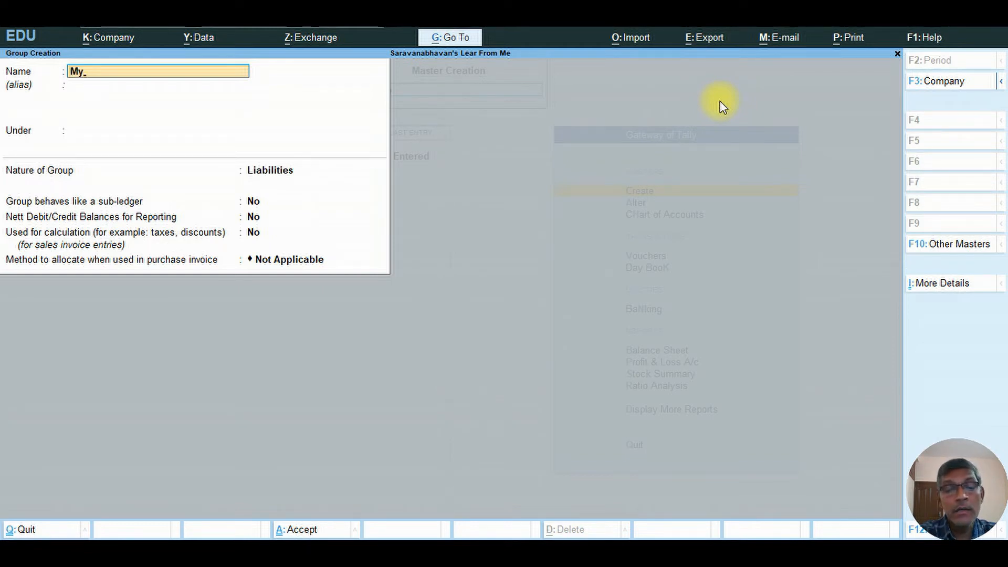
text( Assets)
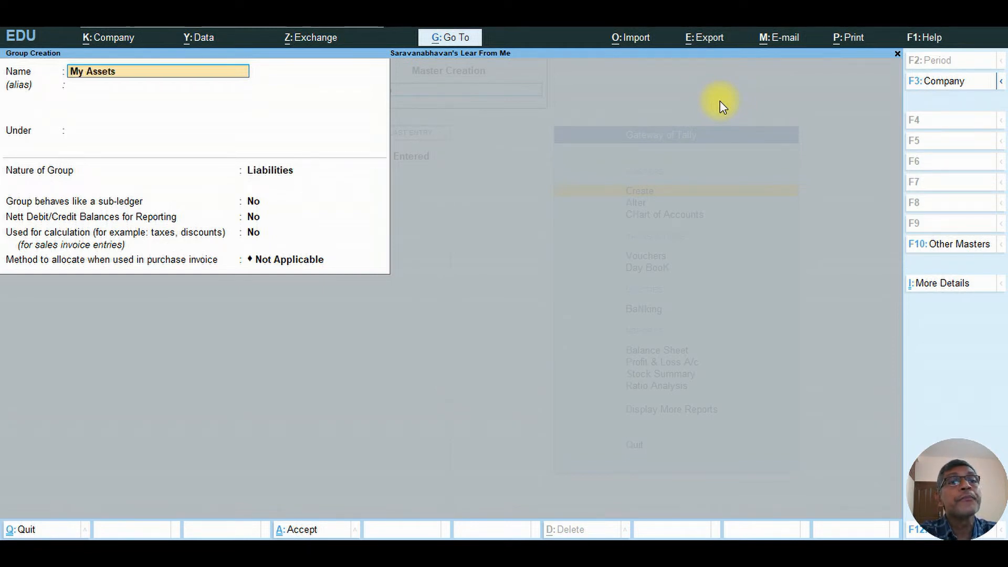
text( Su)
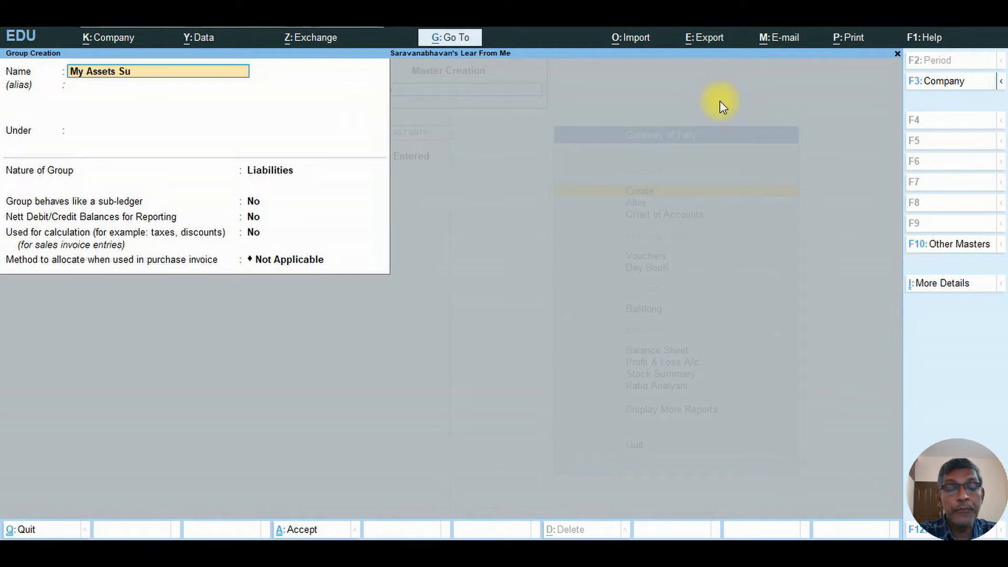
text(b Grp)
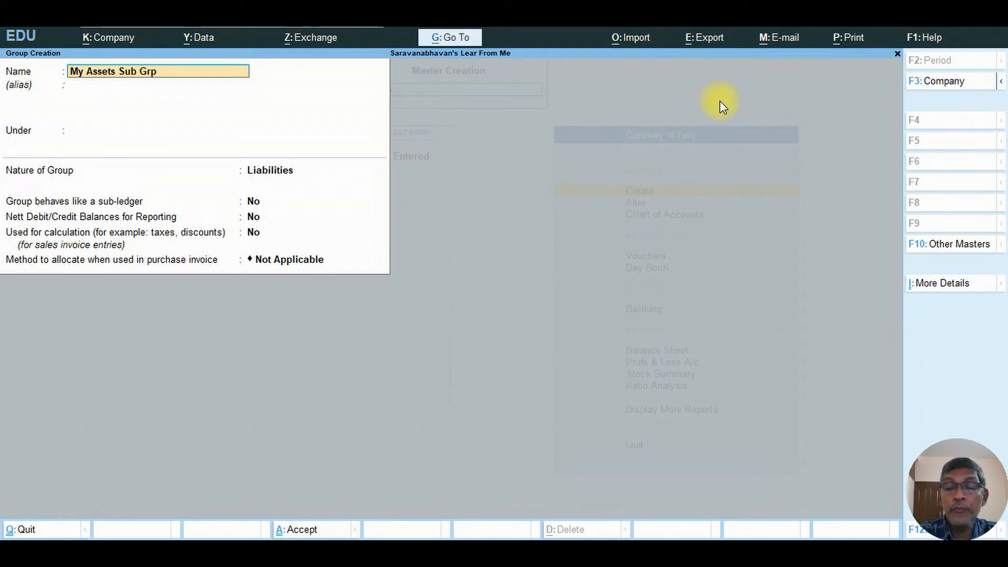
key(BackSpace)
text(oup)
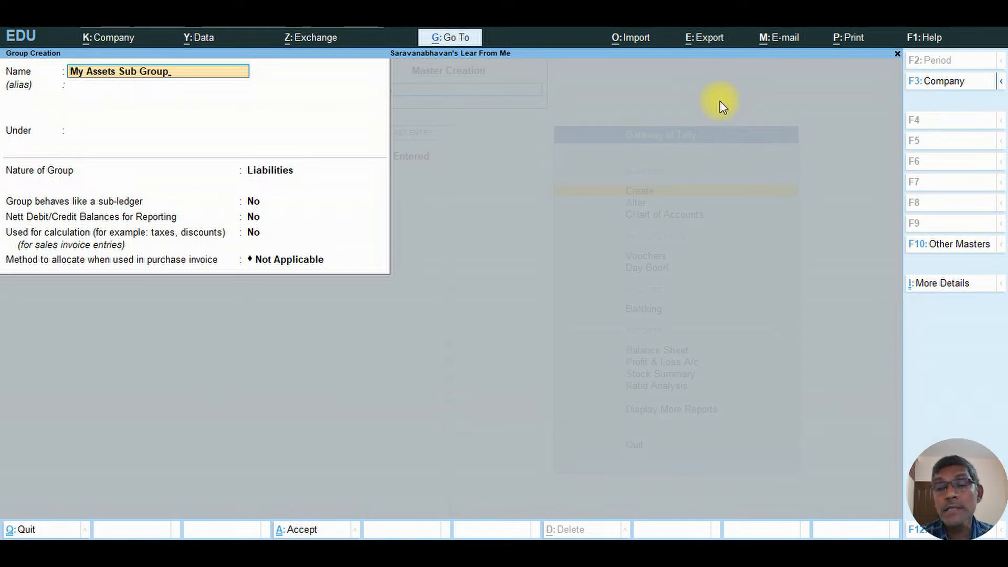
key(Return)
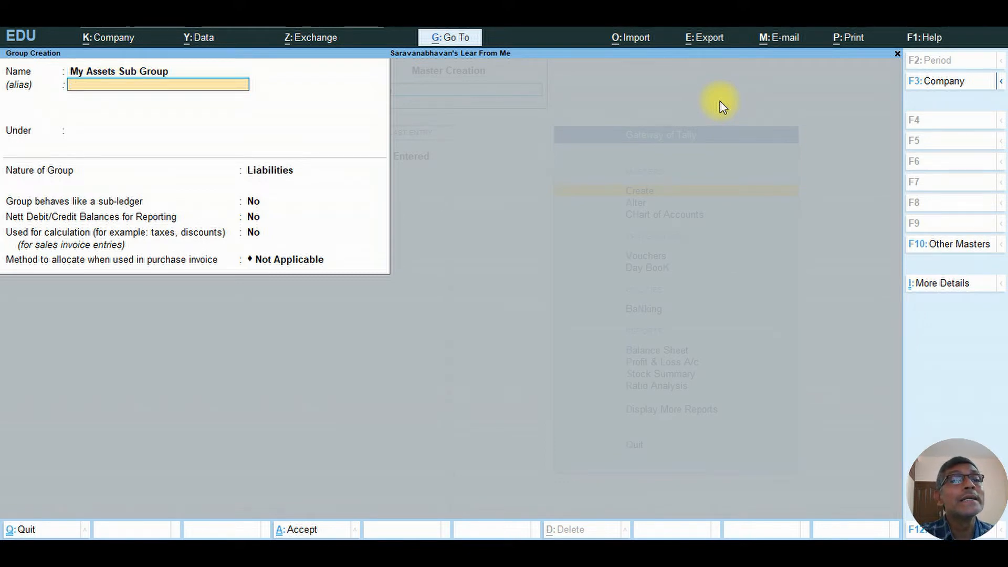
key(Return)
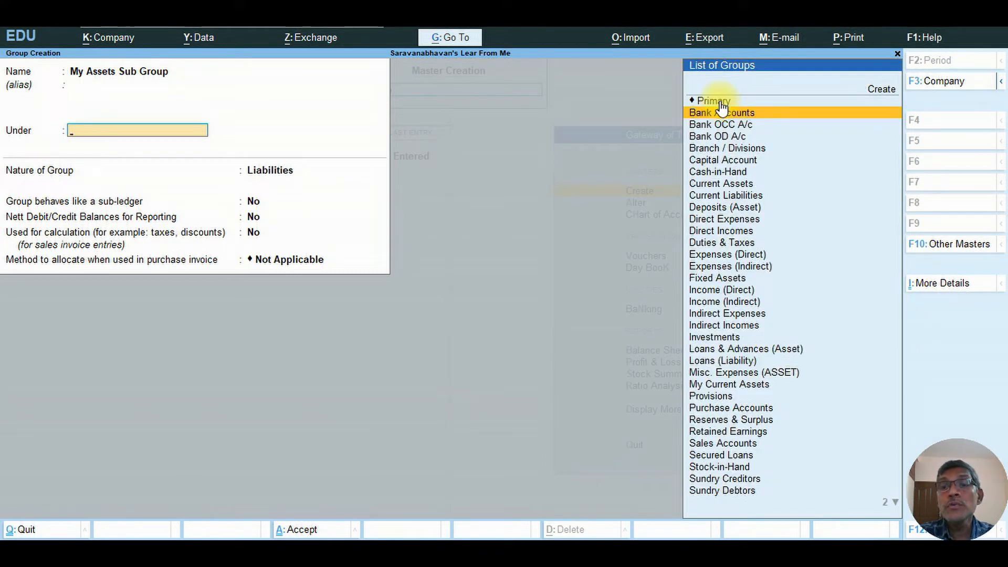
Step: Place the My Assets Sub Group under the My Current Assets group
key(Down)
key(Down)
key(Down)
key(Down)
key(Down)
key(Down)
key(Down)
key(Down)
key(Down)
key(Down)
key(Down)
key(Down)
key(Down)
key(Down)
key(Down)
key(Down)
key(Down)
key(Down)
key(Down)
key(Down)
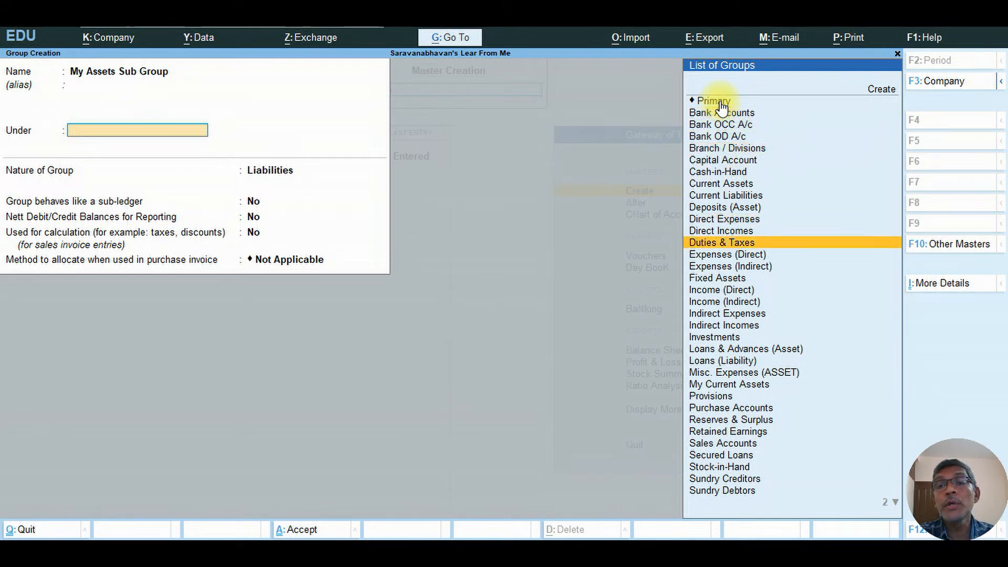
key(Down)
key(Down)
key(Down)
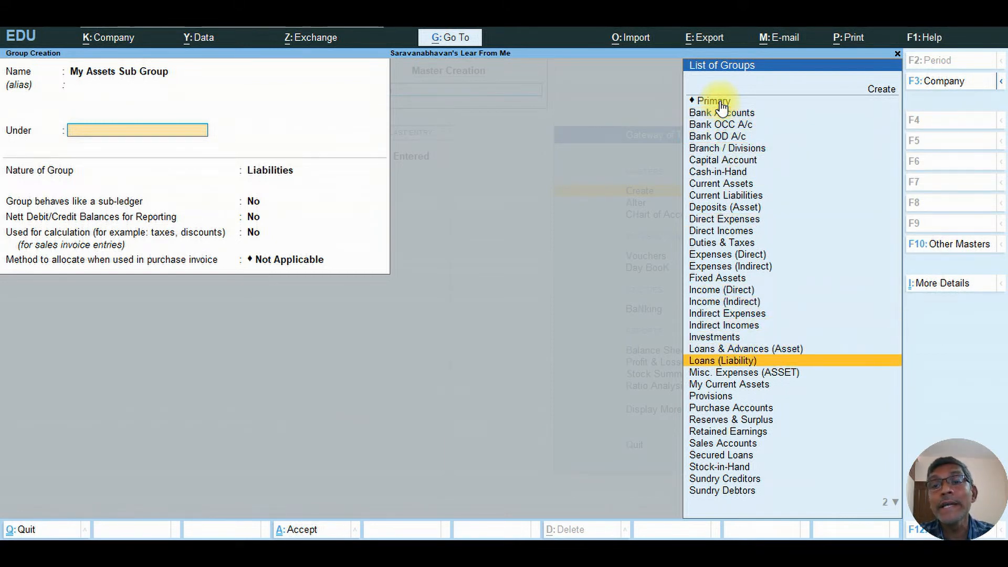
key(Return)
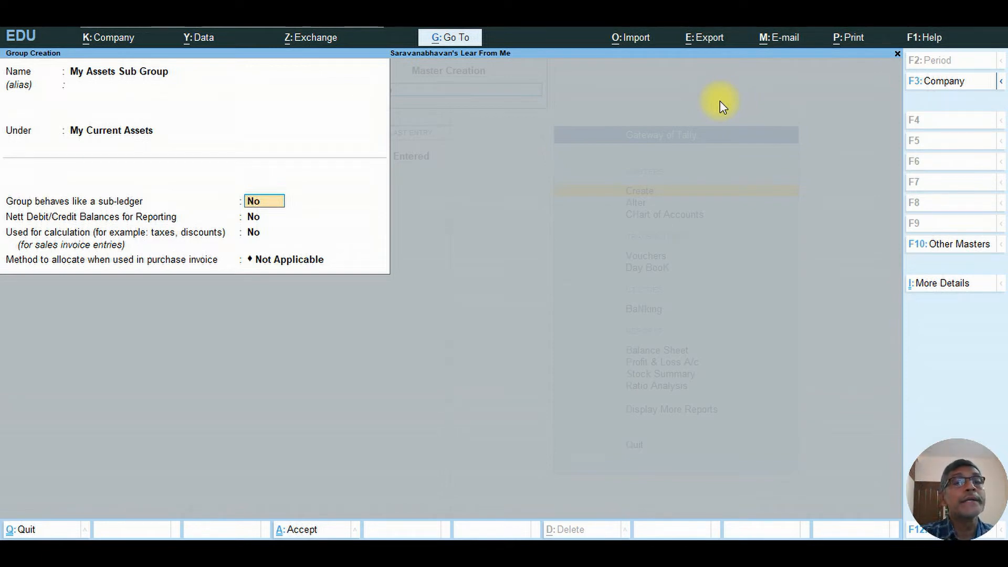
Step: Save My Assets Sub Group with sub-ledger, nett balances and calculation at No and allocation Not Applicable, and leave group creation
key(Return)
key(Return)
key(Return)
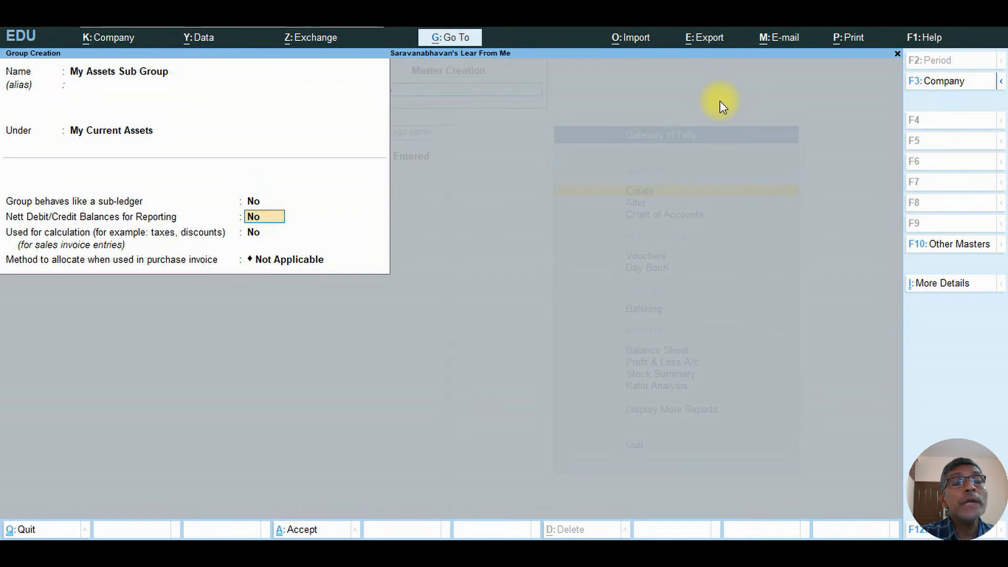
key(Return)
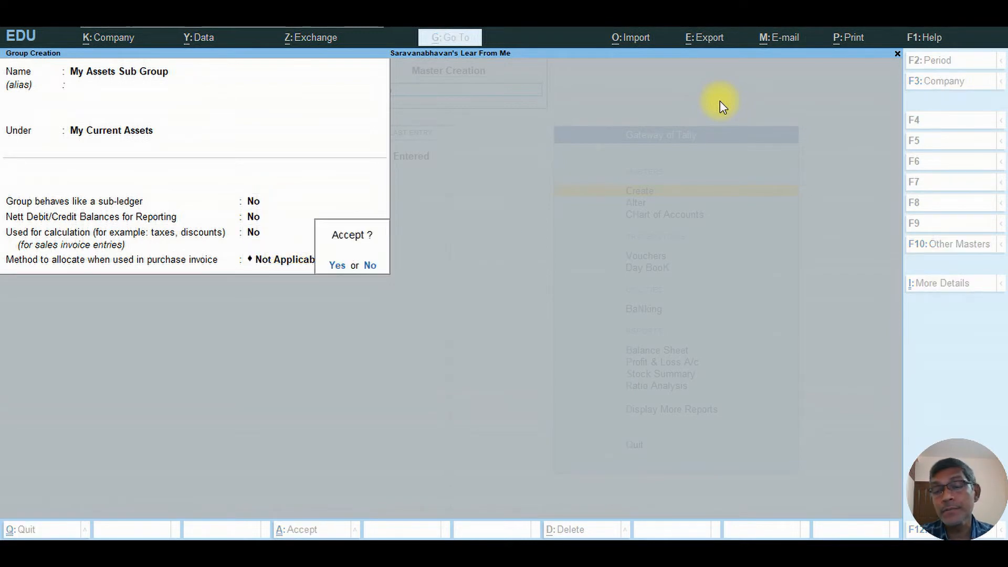
key(Return)
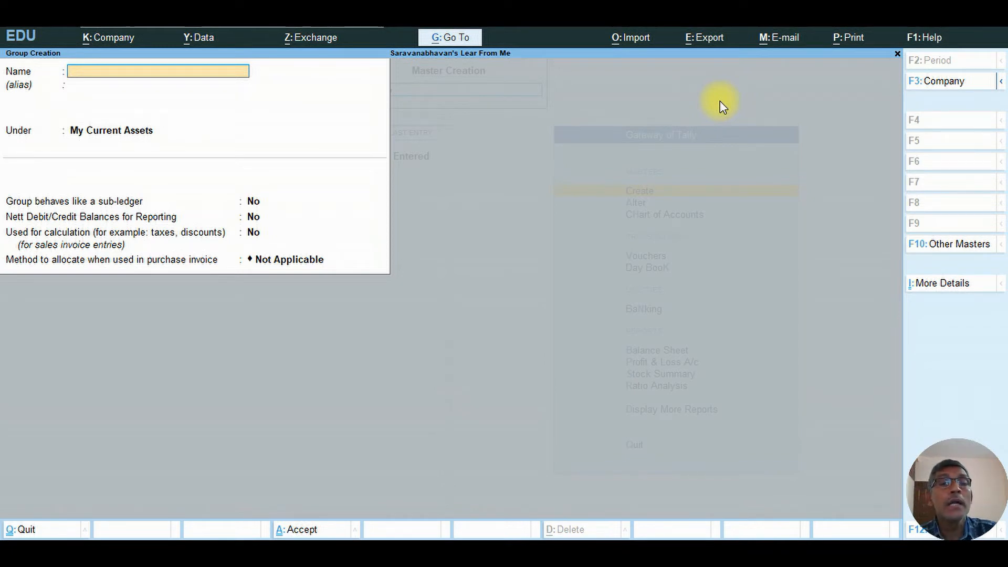
key(Escape)
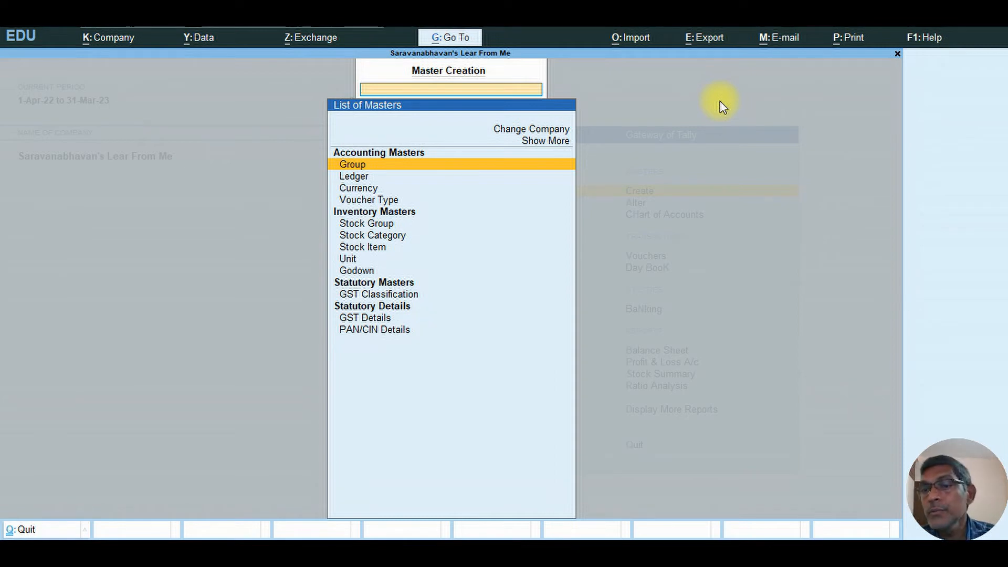
Step: Start creating a ledger named as the owner's Capital A/c, using the owner's name and no alias
key(Down)
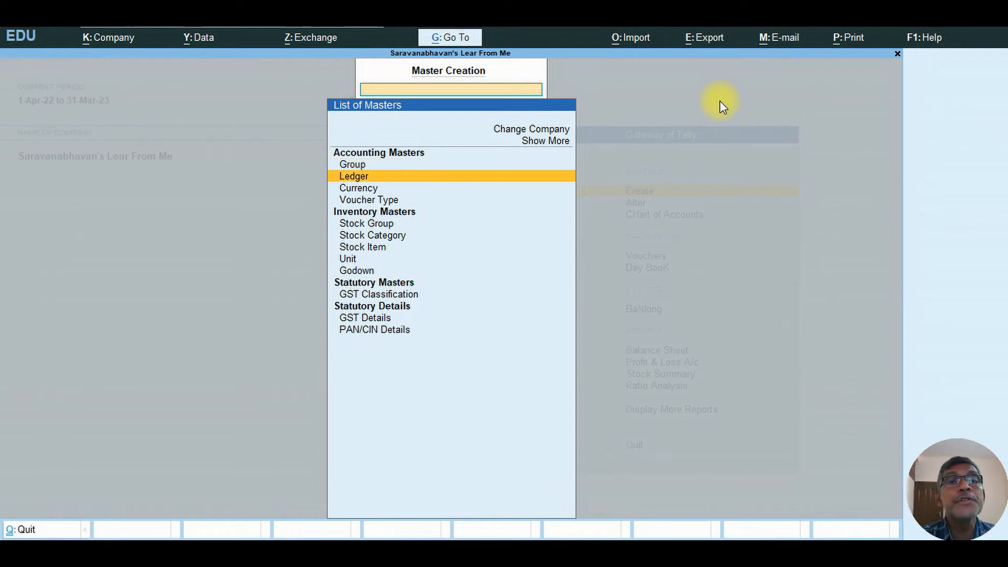
key(Return)
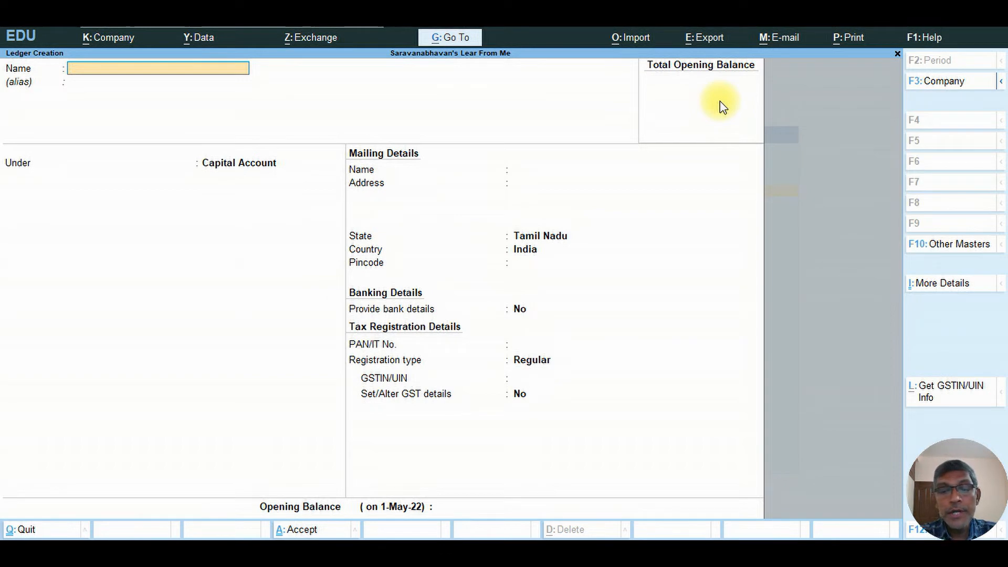
text(Capita)
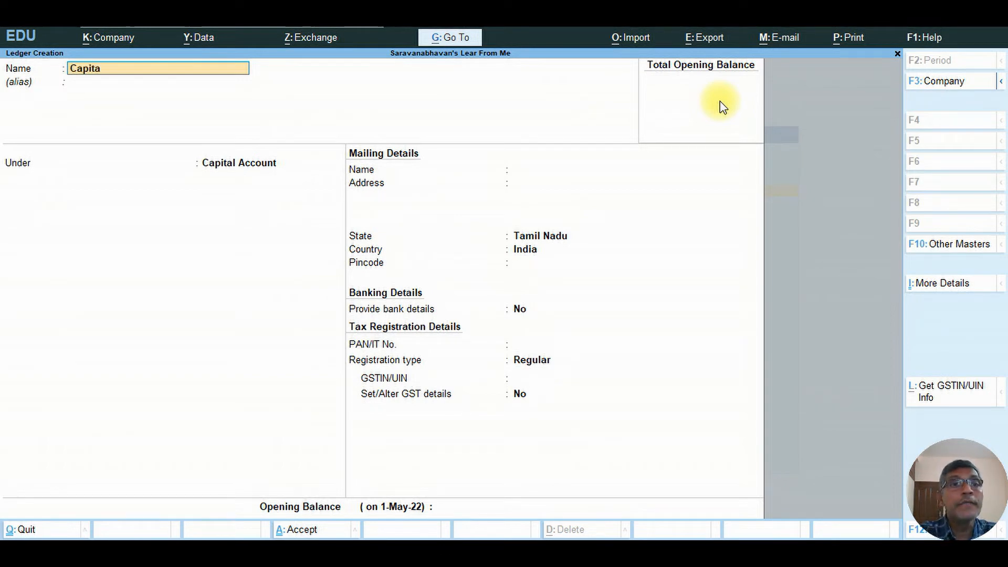
key(BackSpace)
key(BackSpace)
key(BackSpace)
key(BackSpace)
key(BackSpace)
text(Sara)
key(BackSpace)
key(BackSpace)
key(BackSpace)
key(BackSpace)
key(BackSpace)
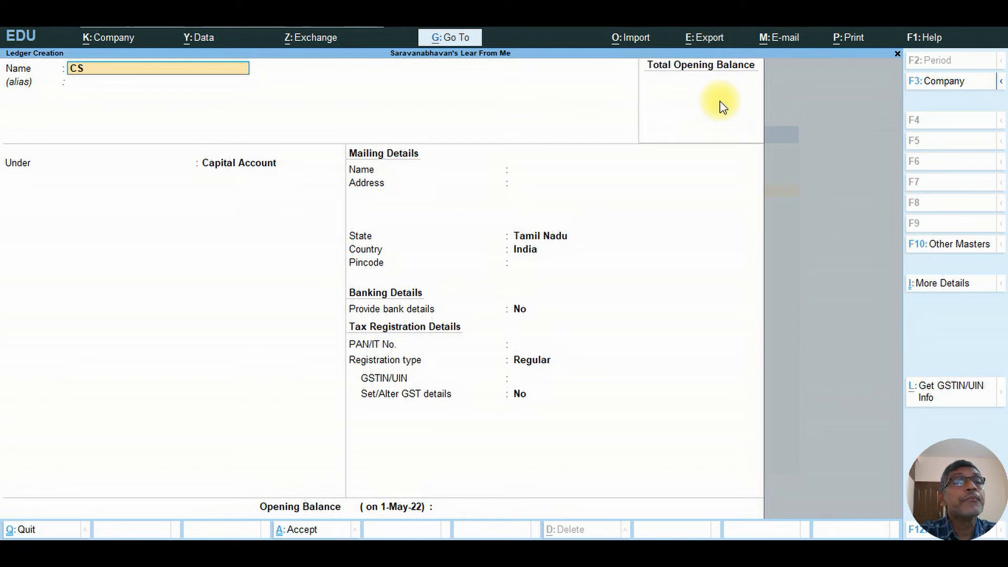
text(Sara)
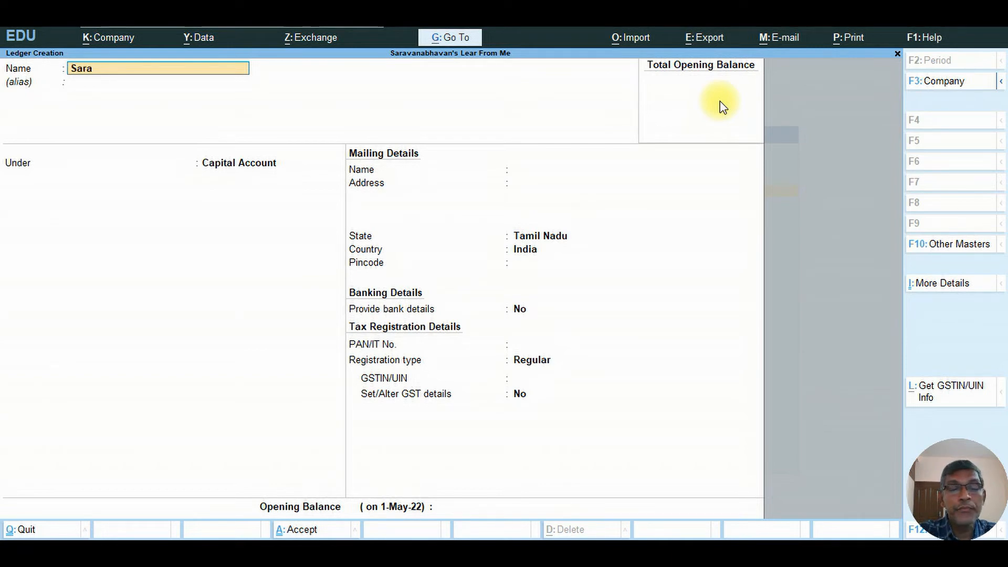
text(vana's)
key(BackSpace)
text(ns)
key(BackSpace)
key(BackSpace)
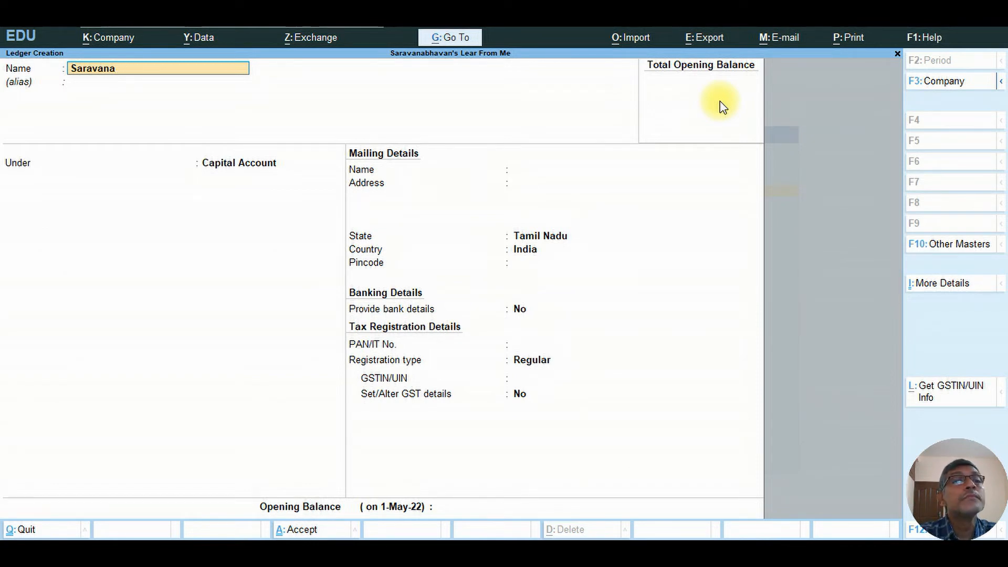
text(s C)
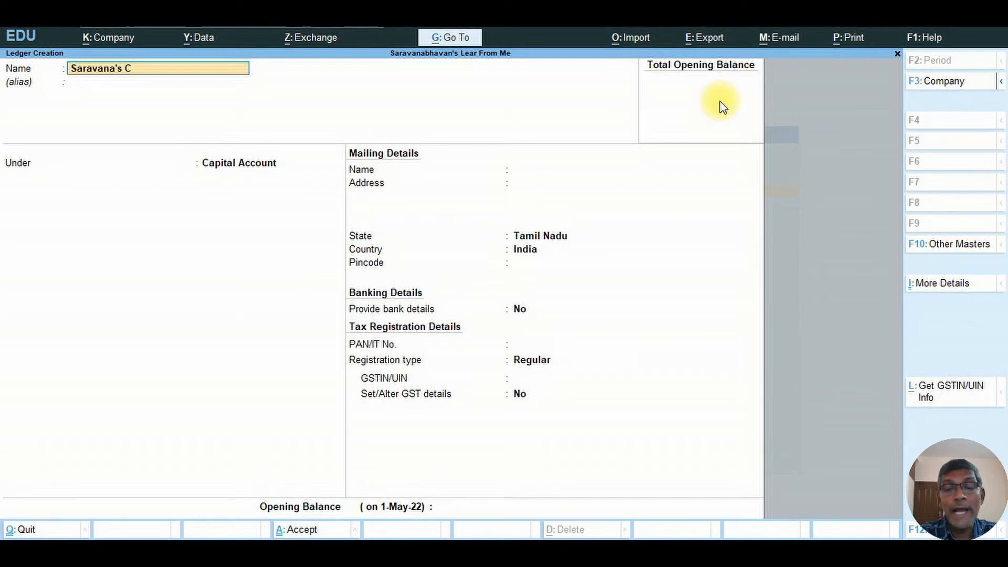
text(apital)
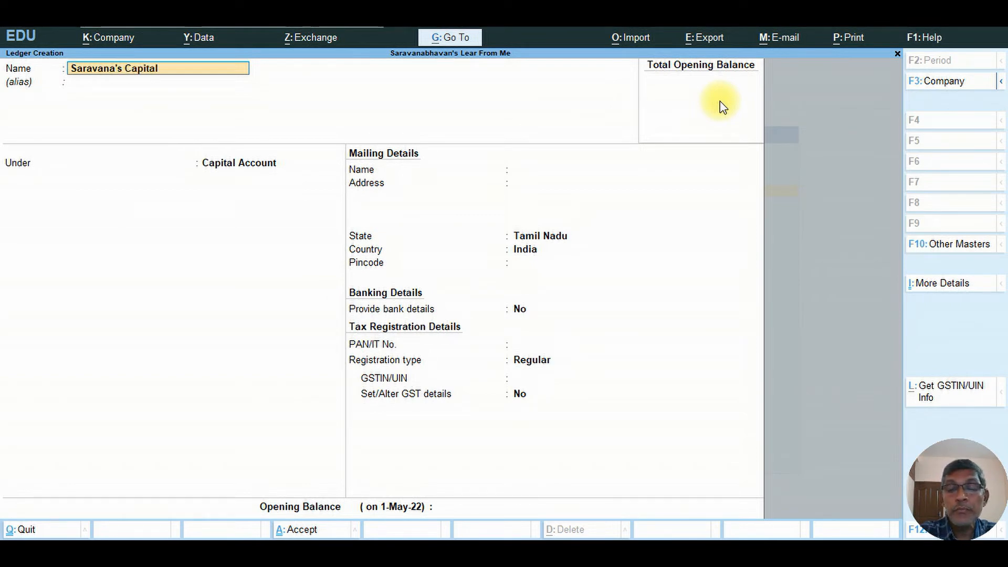
text( A/c)
key(Return)
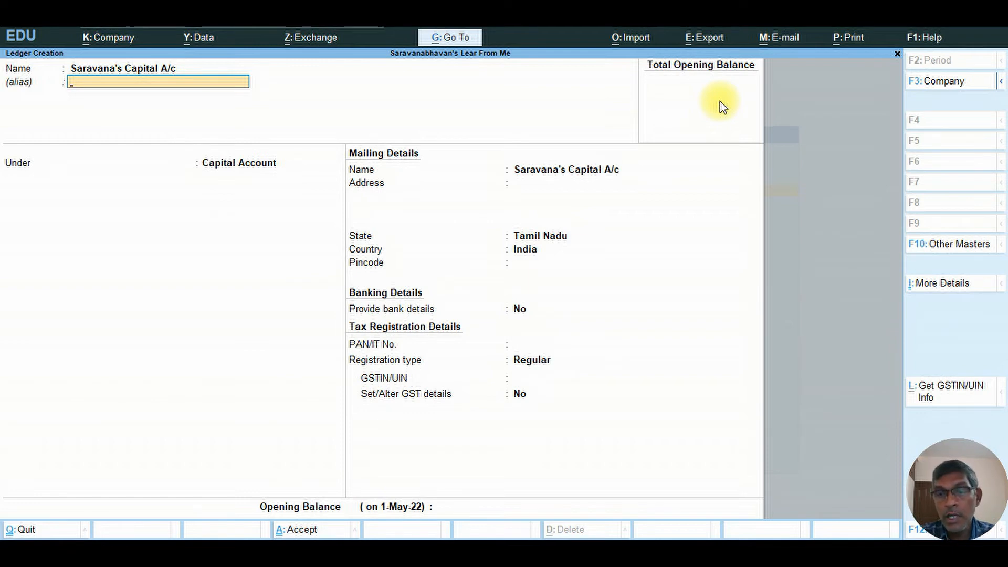
key(Return)
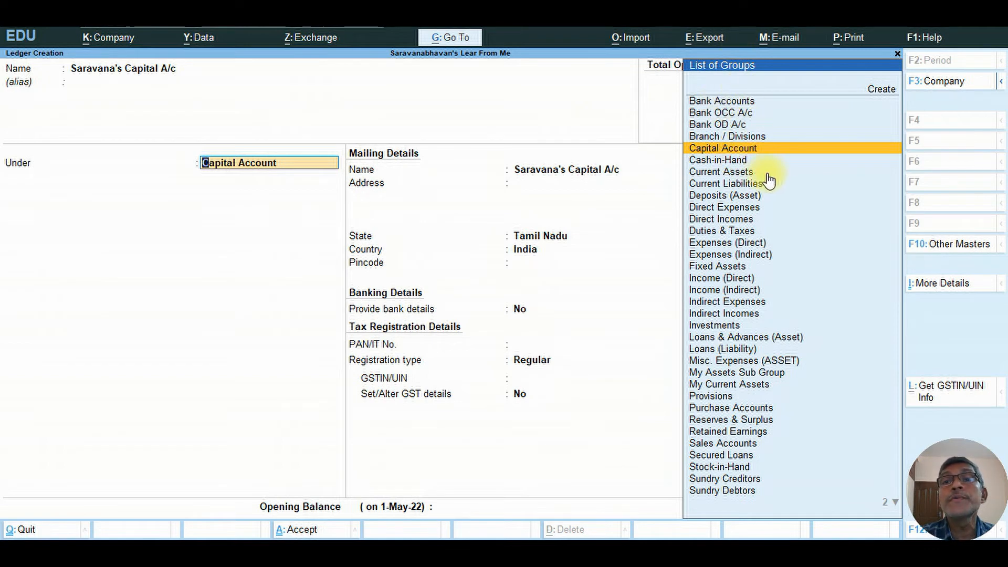
Step: Place the owner's capital ledger under Capital Account and save it with the default mailing, banking and tax details and no opening balance
click(777, 149)
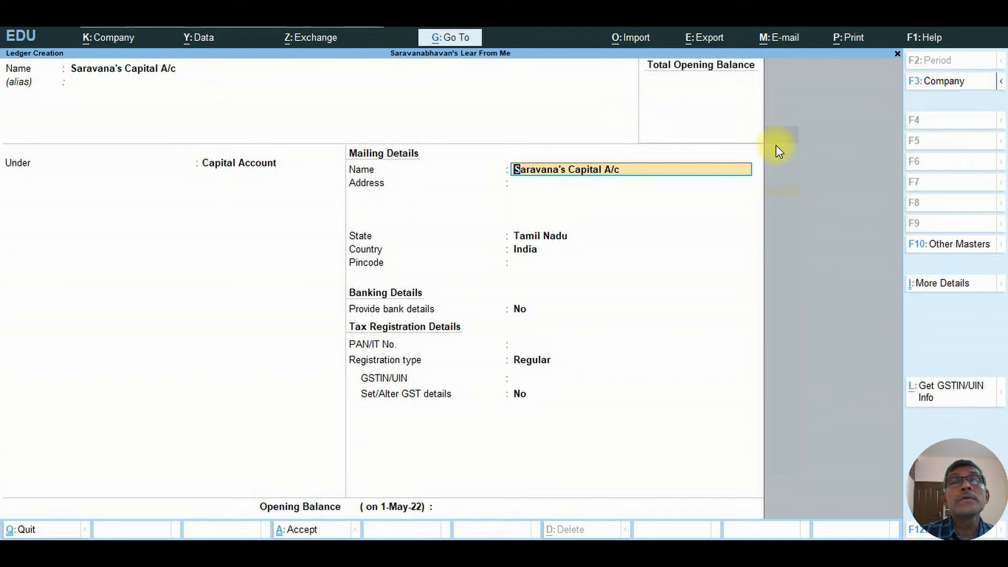
key(Return)
key(Return)
key(Return)
key(Return)
key(Return)
key(Return)
key(Return)
key(Return)
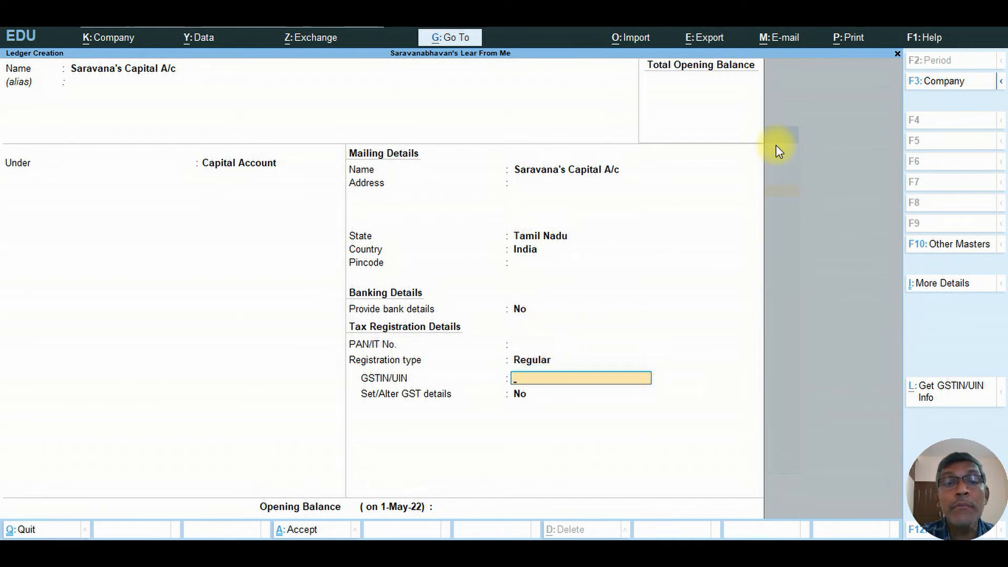
key(Return)
key(Return)
key(Return)
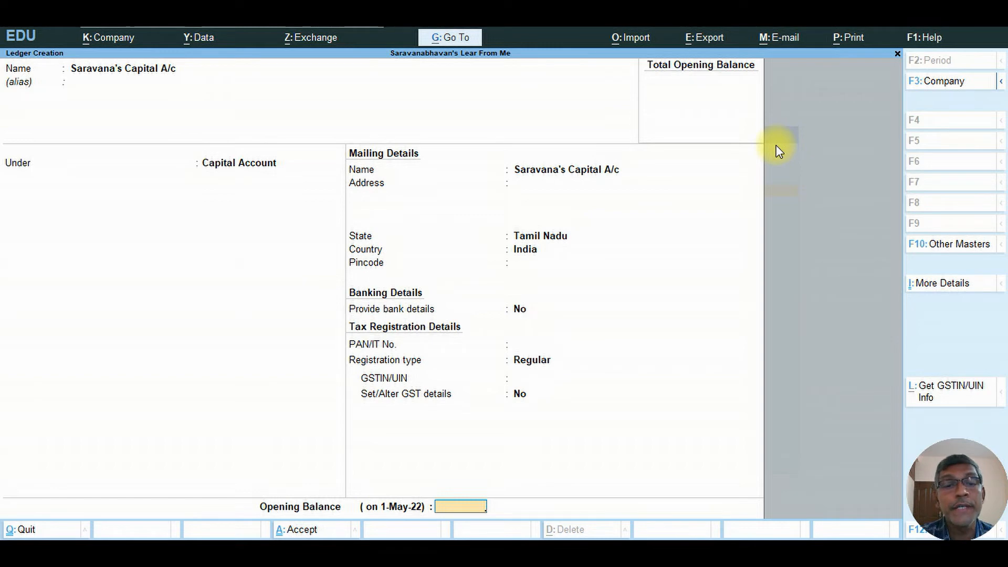
key(Return)
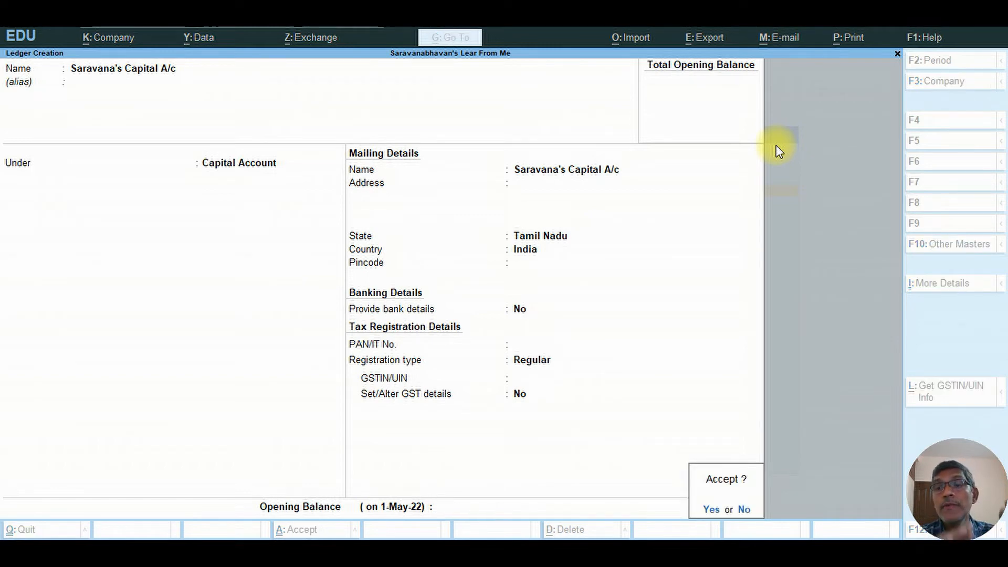
key(Return)
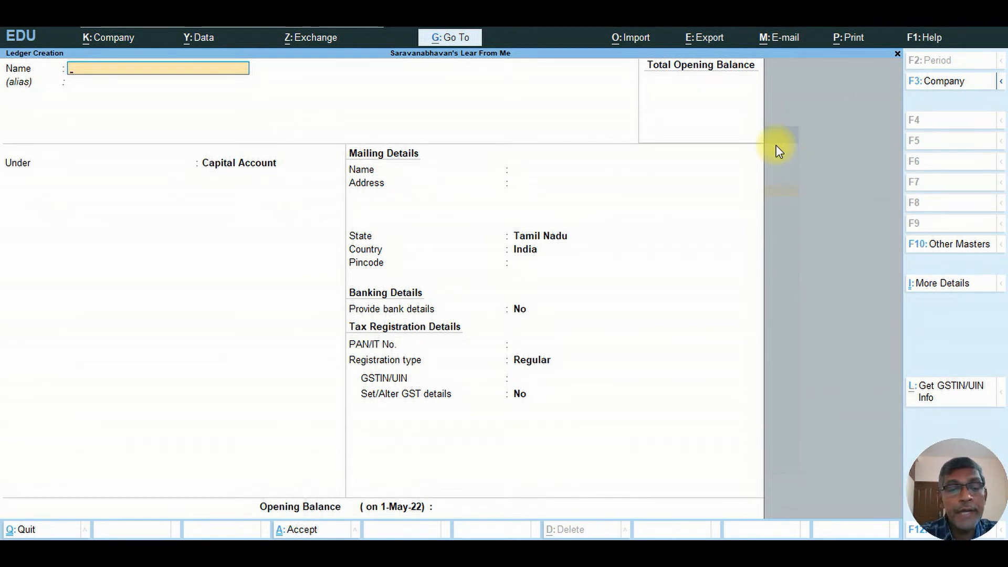
Step: Start creating a ledger named Salary A/c without an alias
text(Sala)
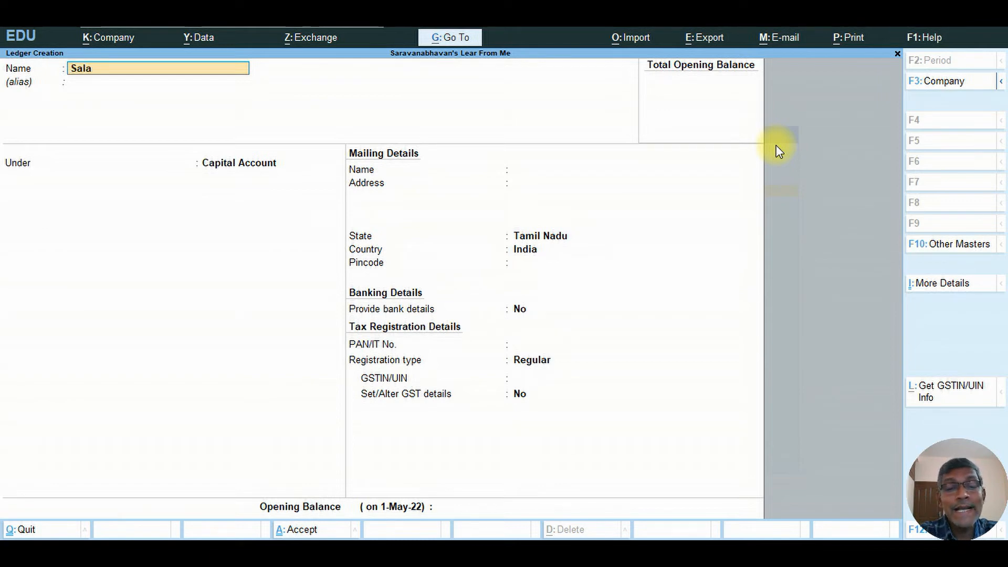
text(ry A/c)
key(Return)
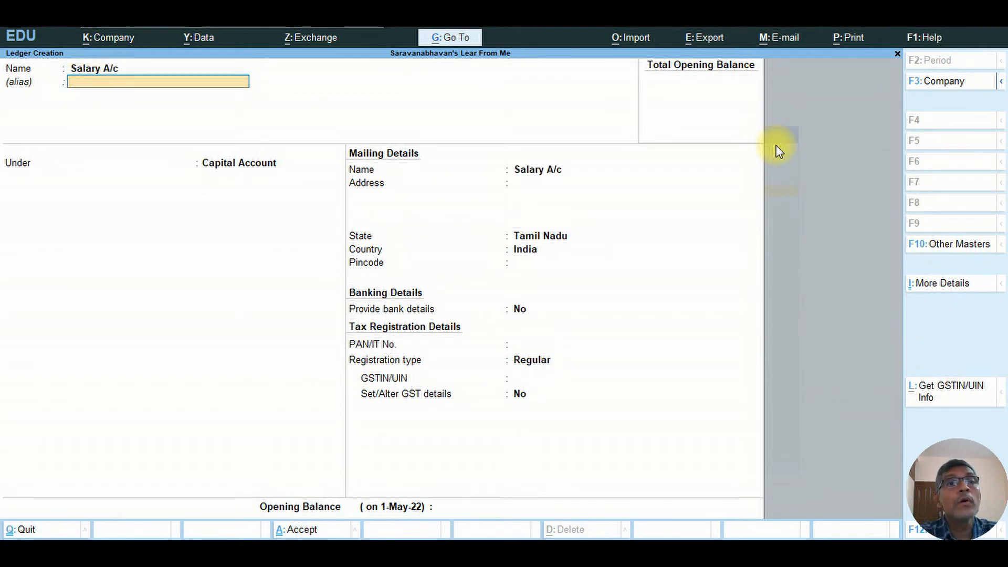
key(Return)
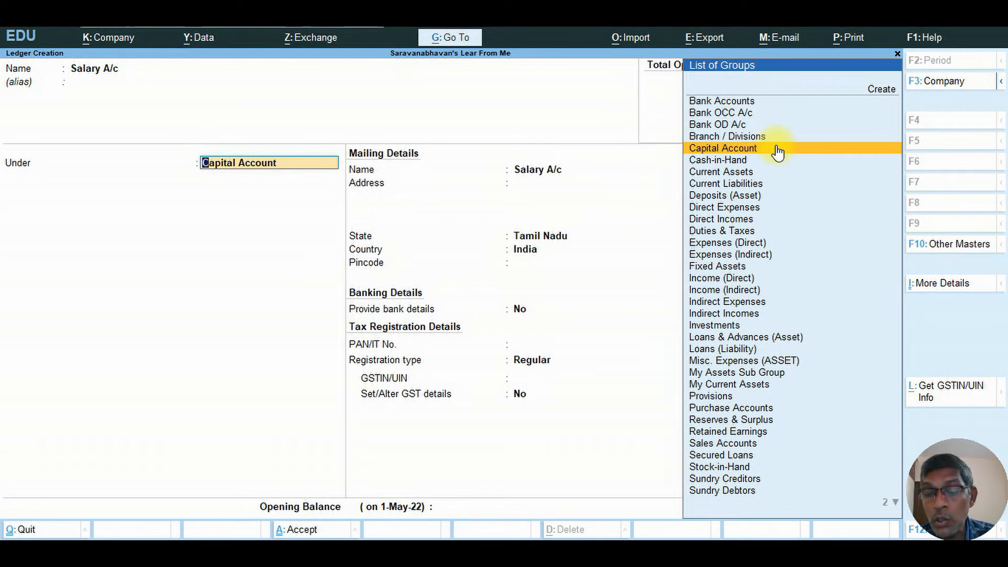
Step: Place the Salary A/c ledger under Indirect Expenses with the type of ledger Not Applicable
key(Down)
key(Down)
key(Down)
key(Down)
key(Down)
key(Down)
key(Down)
key(Down)
key(Down)
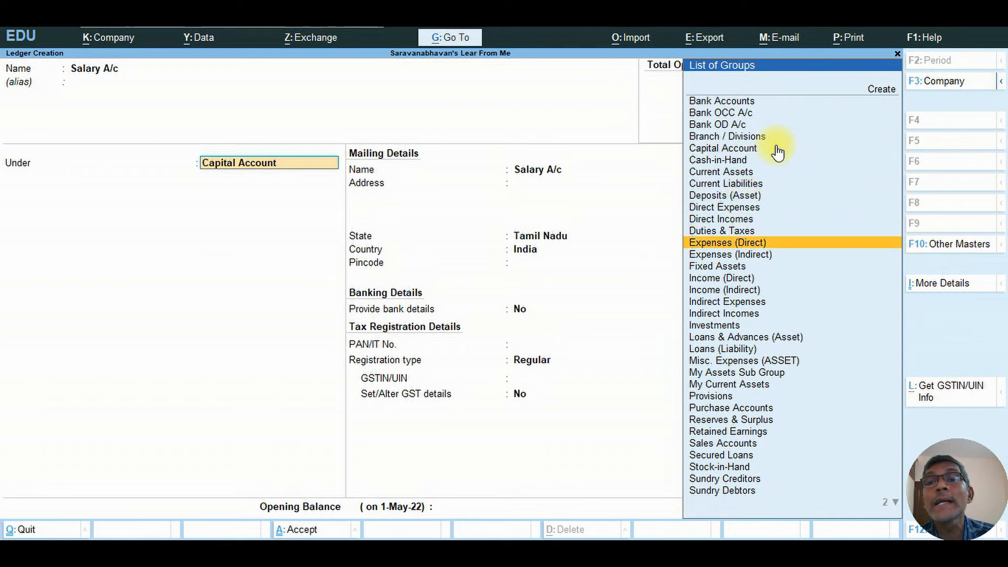
key(Down)
key(Down)
key(Down)
key(Down)
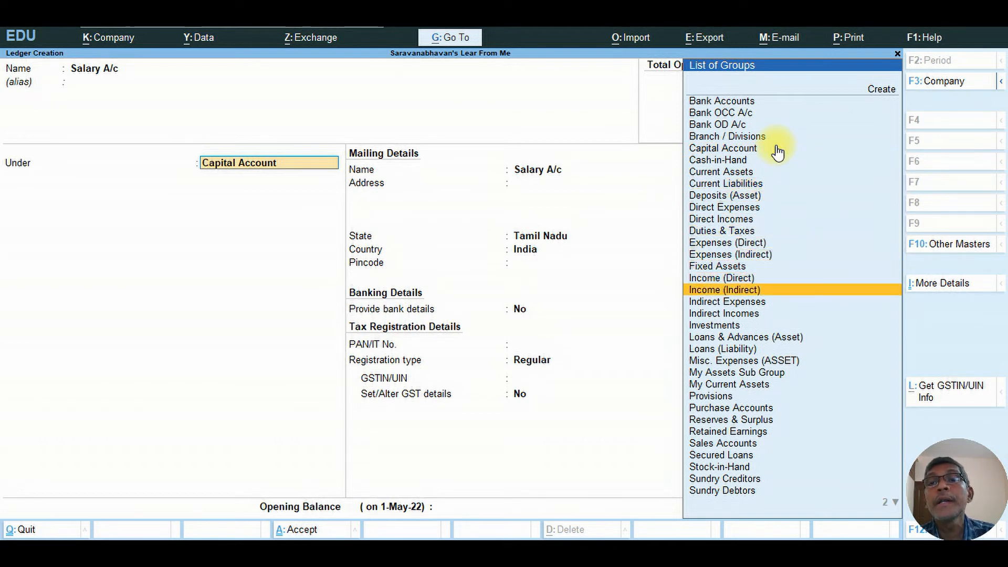
key(Up)
key(Up)
key(Up)
key(Up)
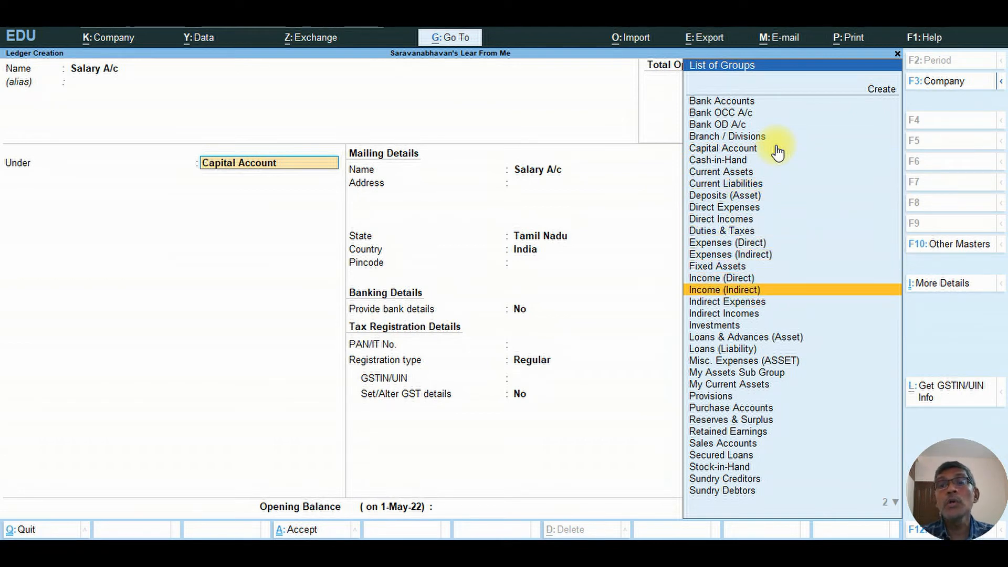
key(Down)
key(Down)
key(Down)
key(Down)
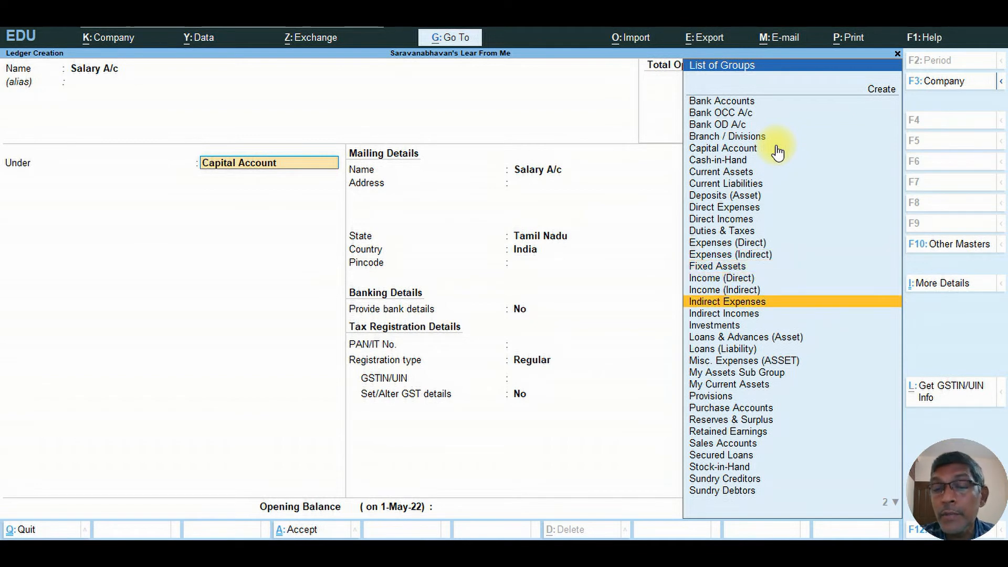
key(Return)
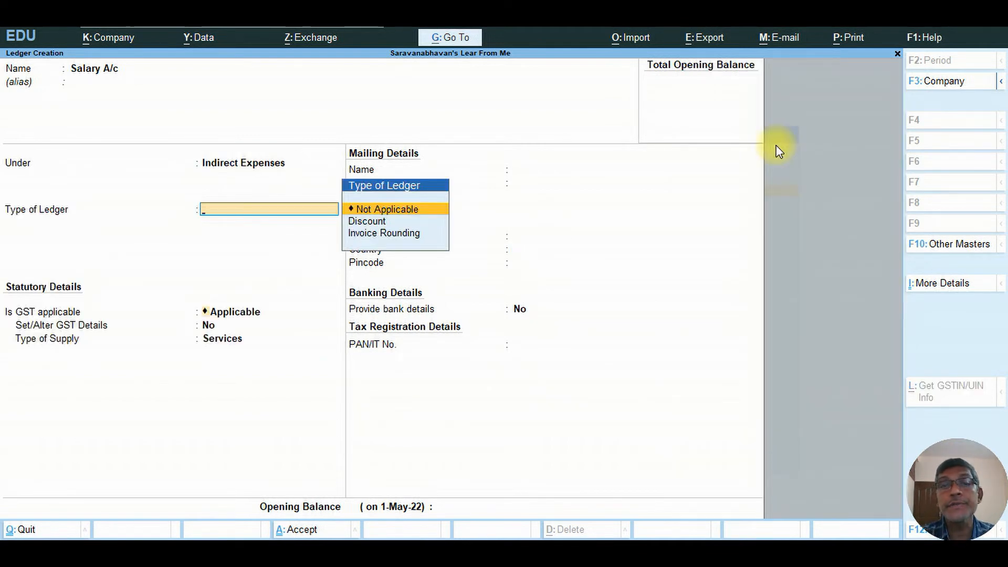
key(Return)
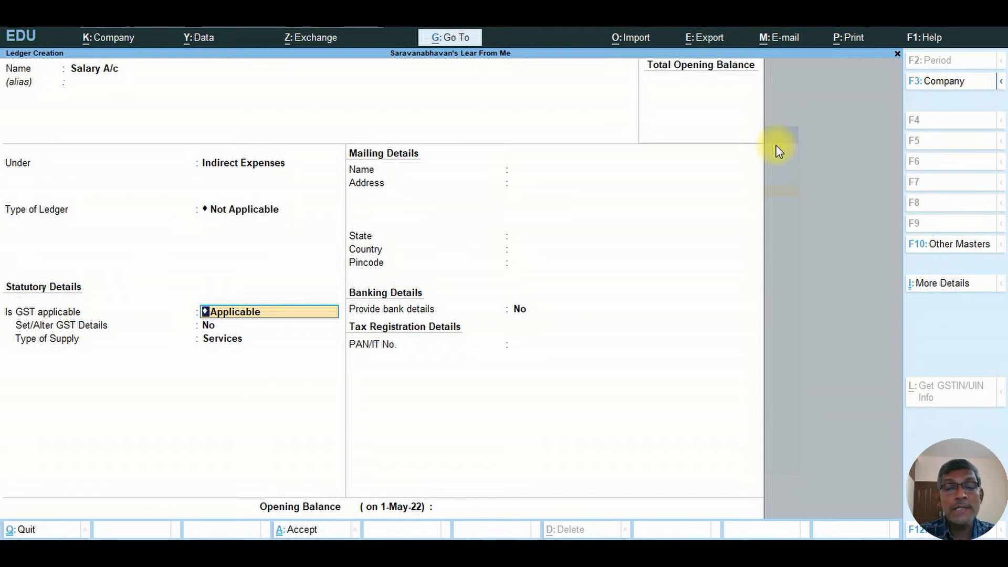
Step: Set GST applicability of the Salary A/c ledger to Not Applicable, with Set/Alter GST Details at No
text(Not)
key(Return)
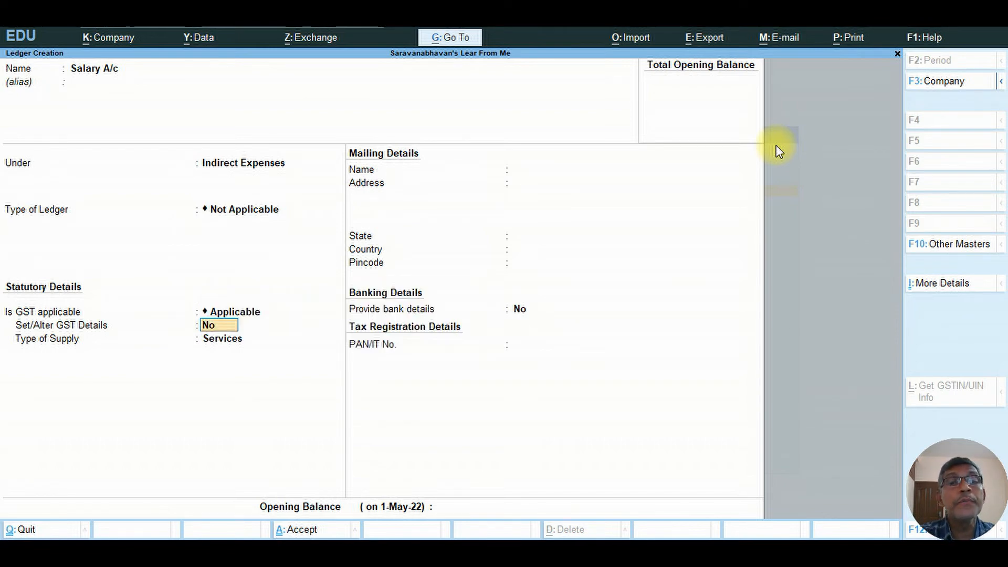
key(Return)
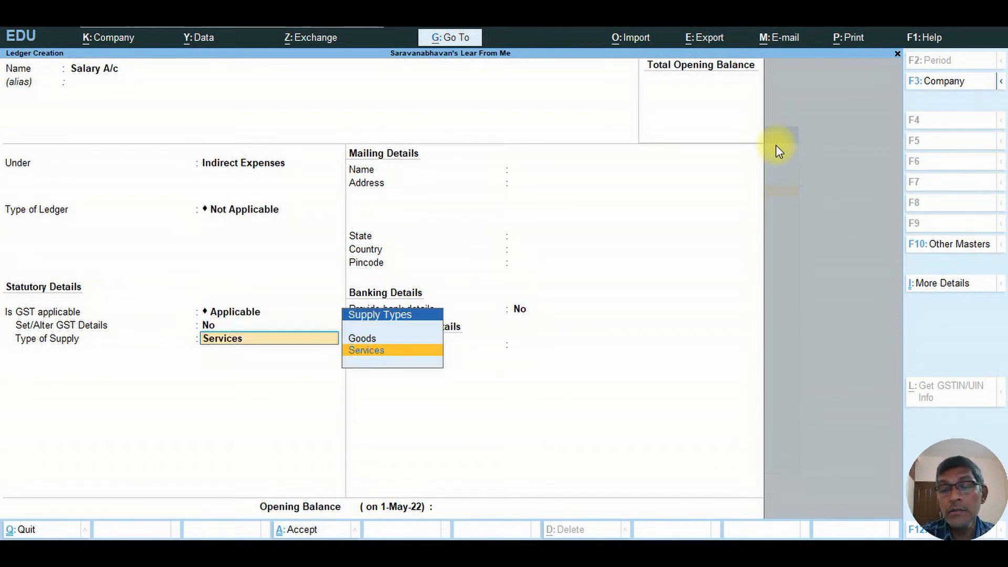
key(Return)
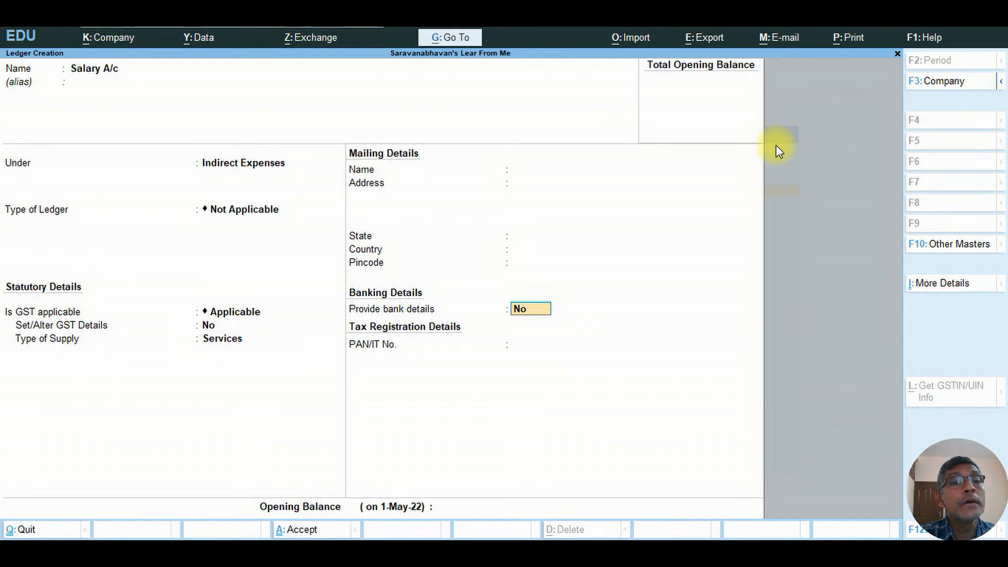
key(BackSpace)
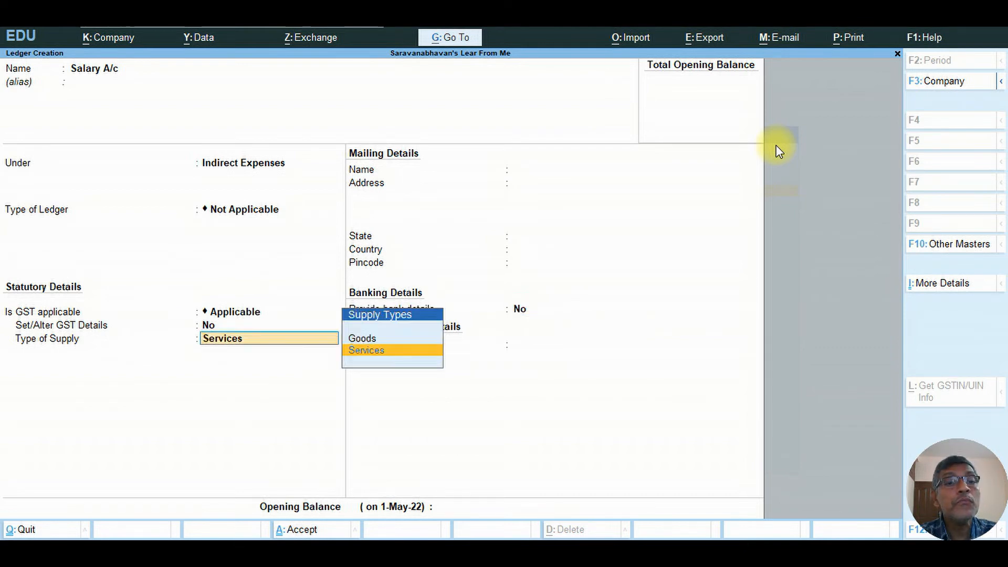
key(BackSpace)
key(BackSpace)
key(Down)
key(Return)
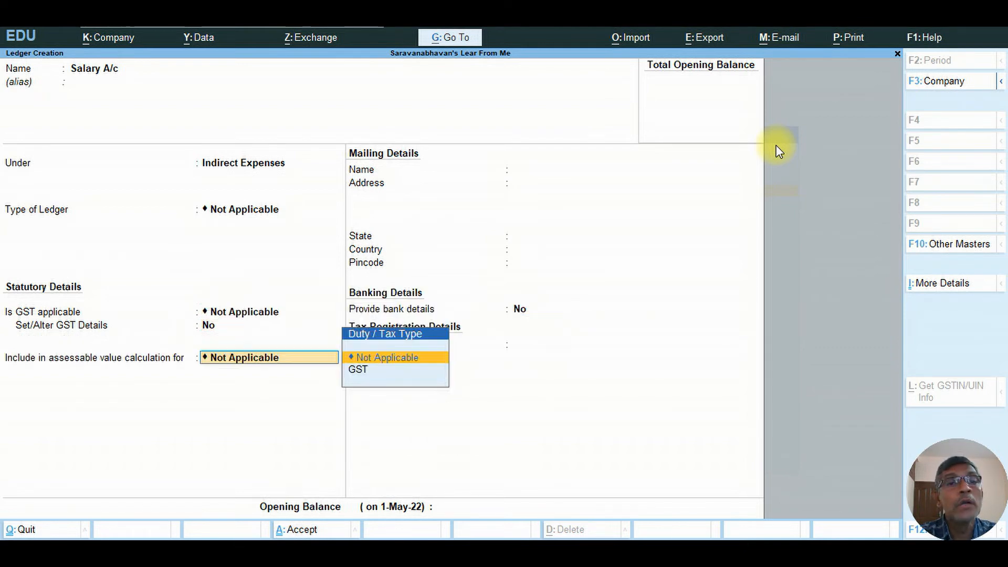
Step: Save Salary A/c with assessable value calculation Not Applicable and no opening balance, and leave master creation
key(Return)
key(Return)
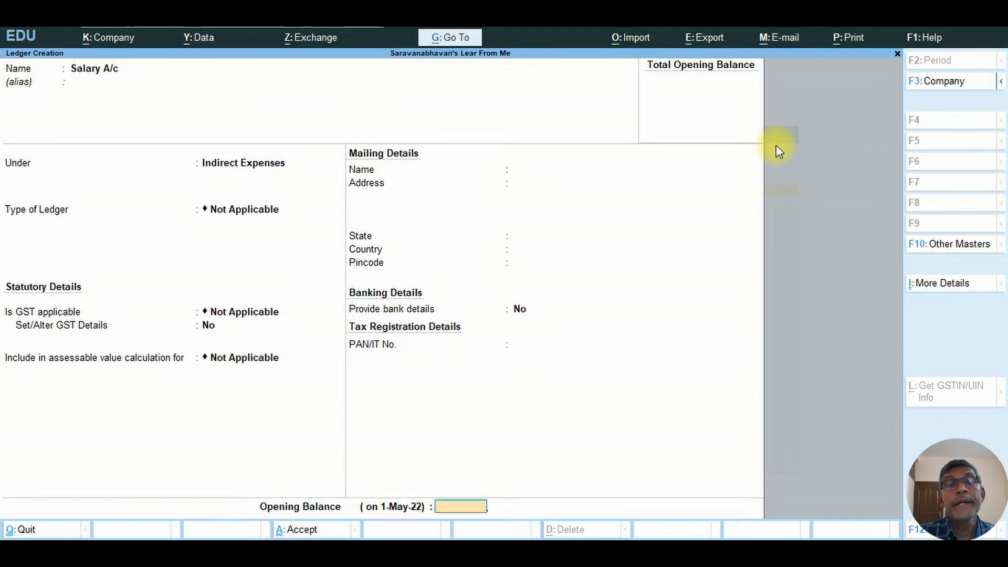
key(Return)
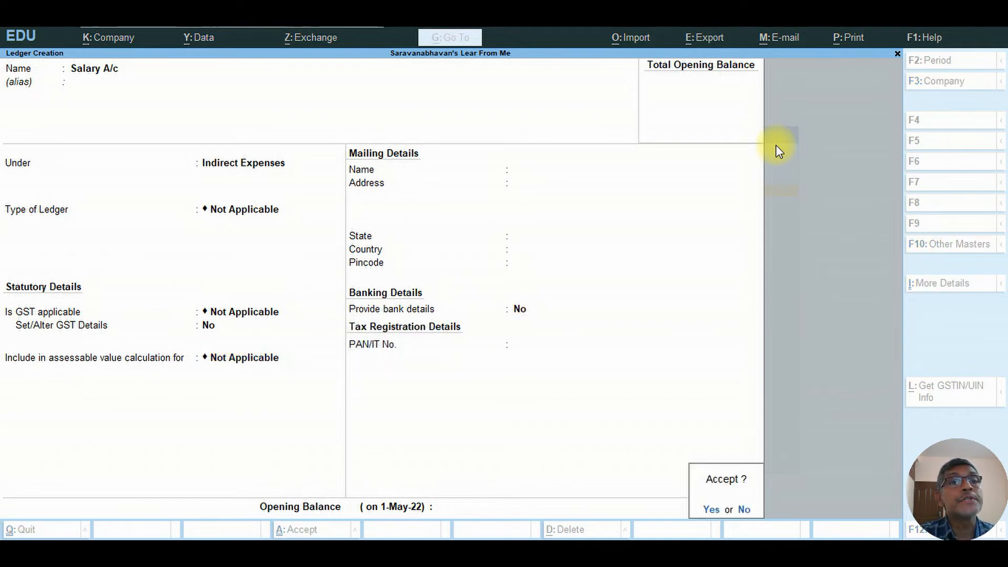
key(Return)
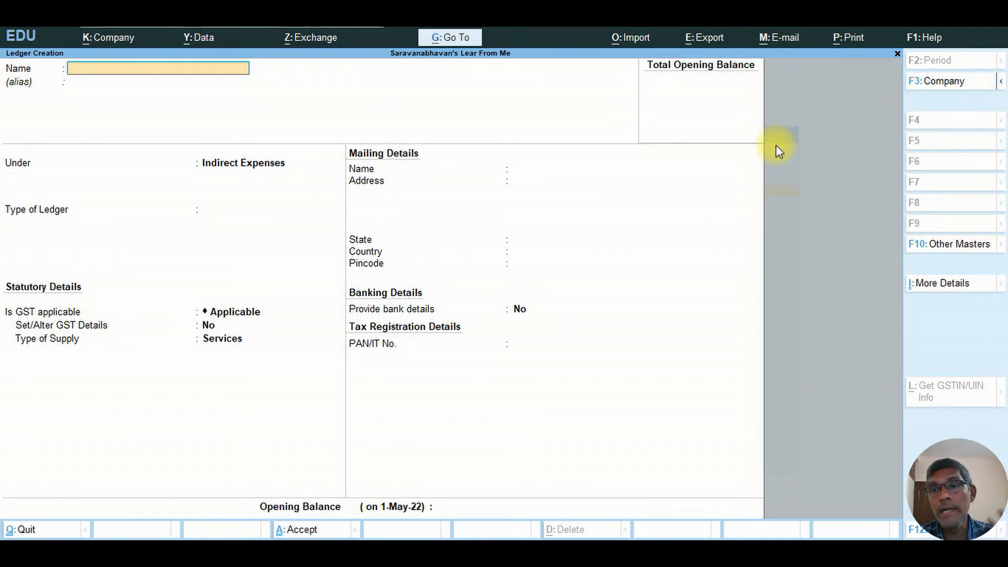
key(Escape)
key(Return)
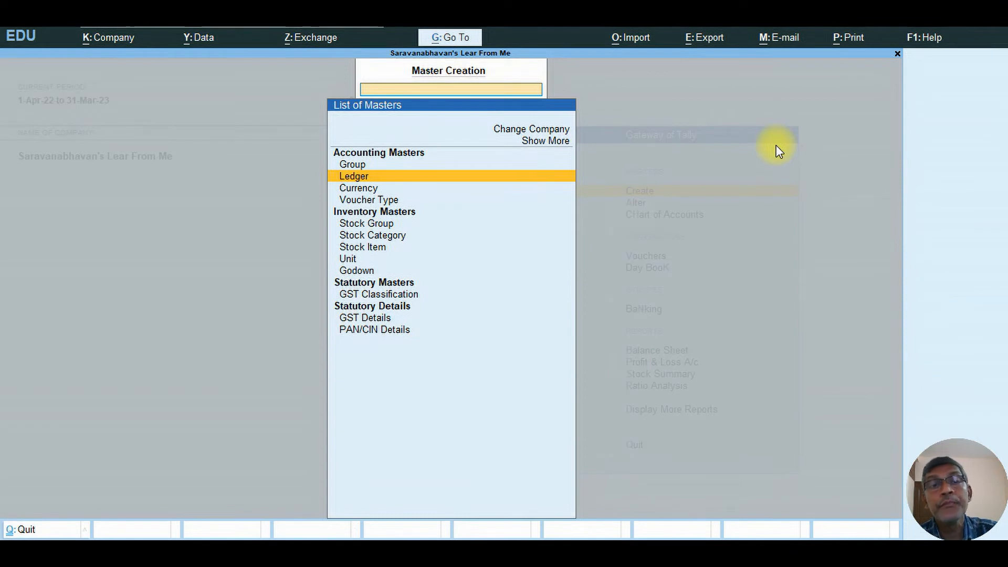
key(Escape)
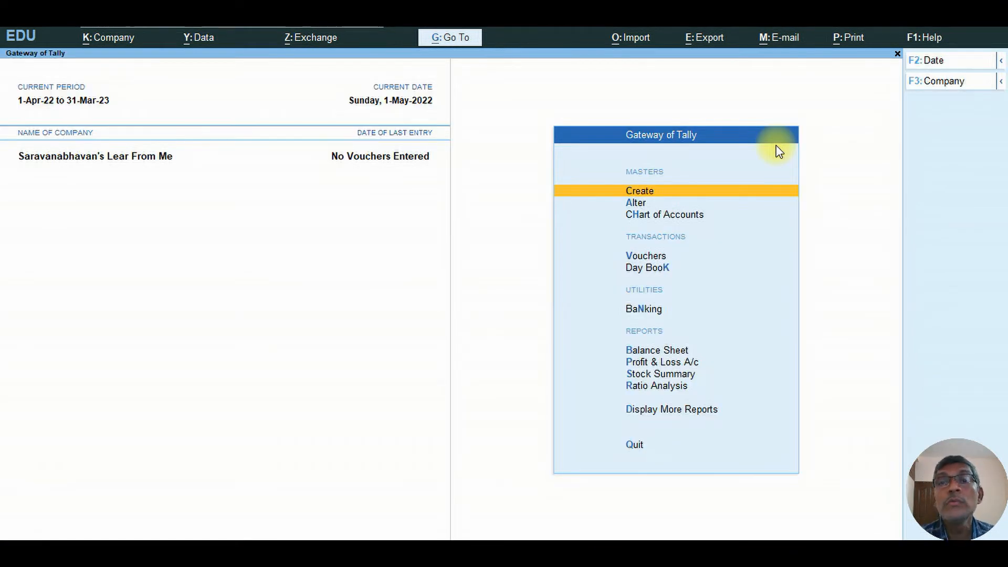
Step: View the list of groups available for alteration and return to the master types
key(Down)
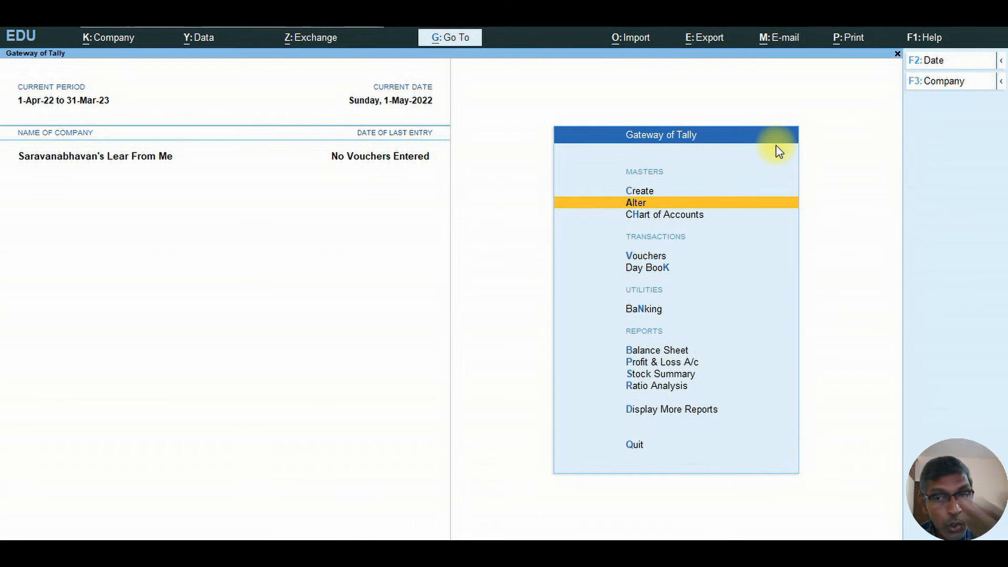
key(Return)
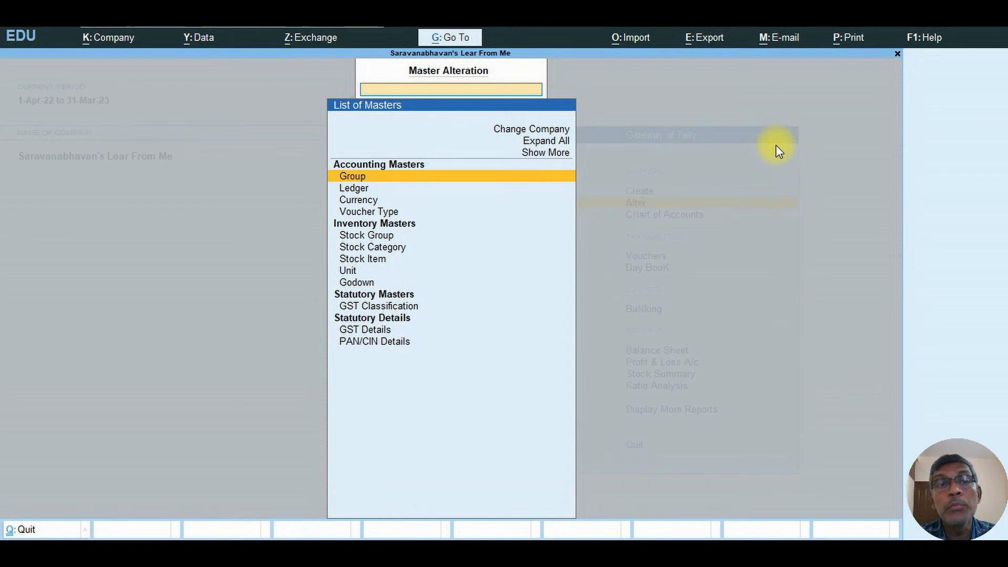
key(Return)
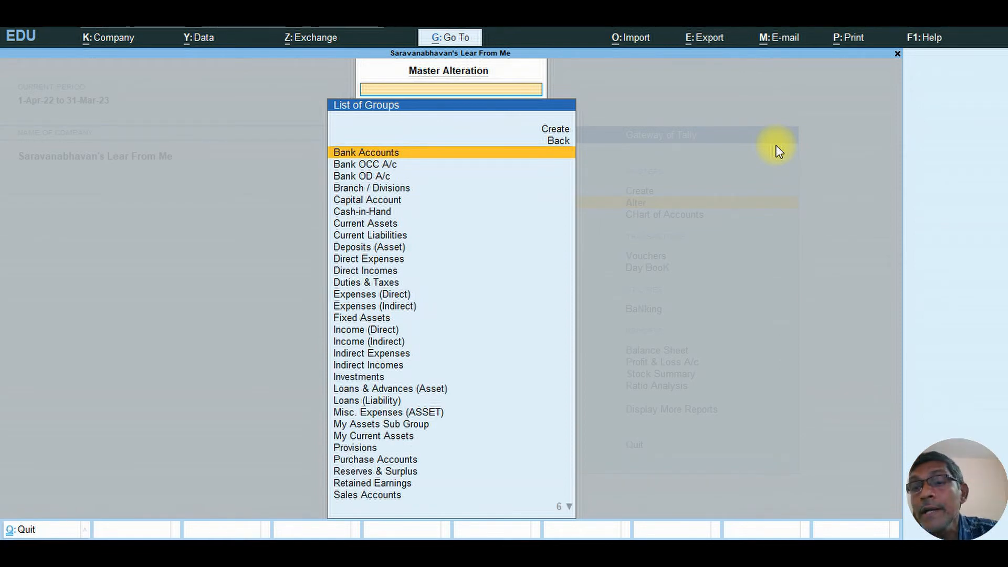
key(Escape)
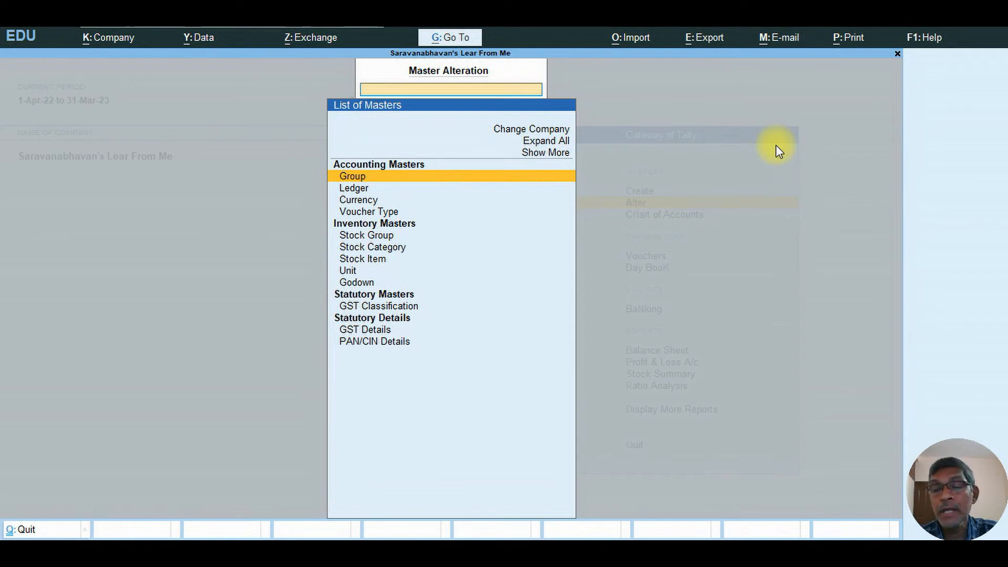
Step: Open the owner's Capital A/c ledger for alteration
key(Down)
key(Return)
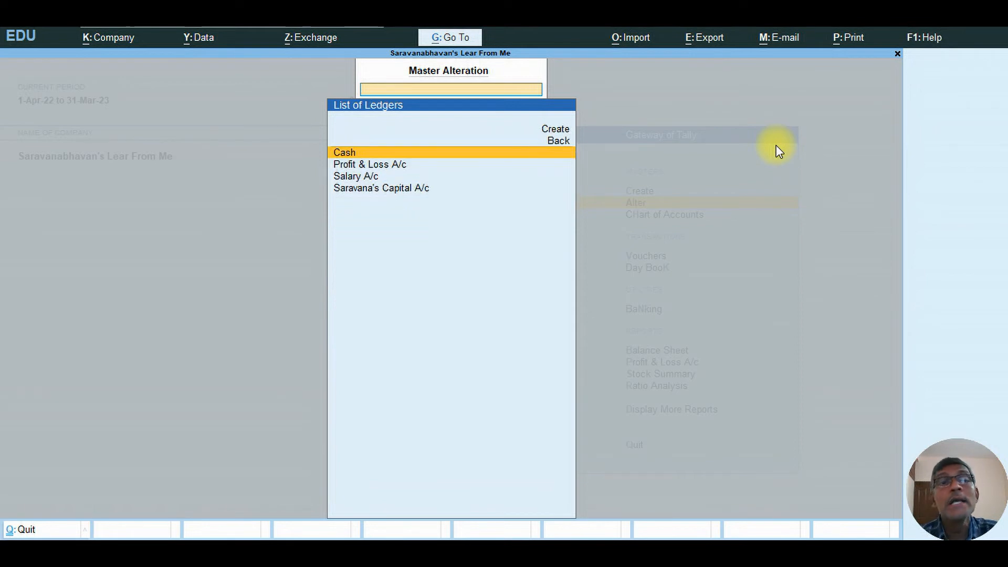
key(Down)
key(Down)
key(Down)
key(Return)
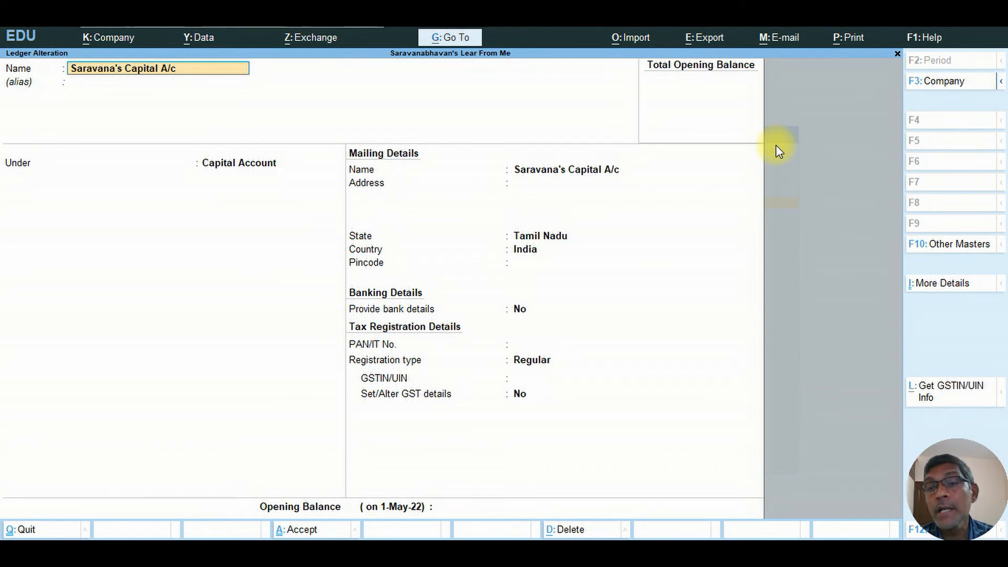
Step: Review the owner's capital ledger from its name to its opening balance, accept it and leave master alteration
key(Return)
key(Return)
key(Return)
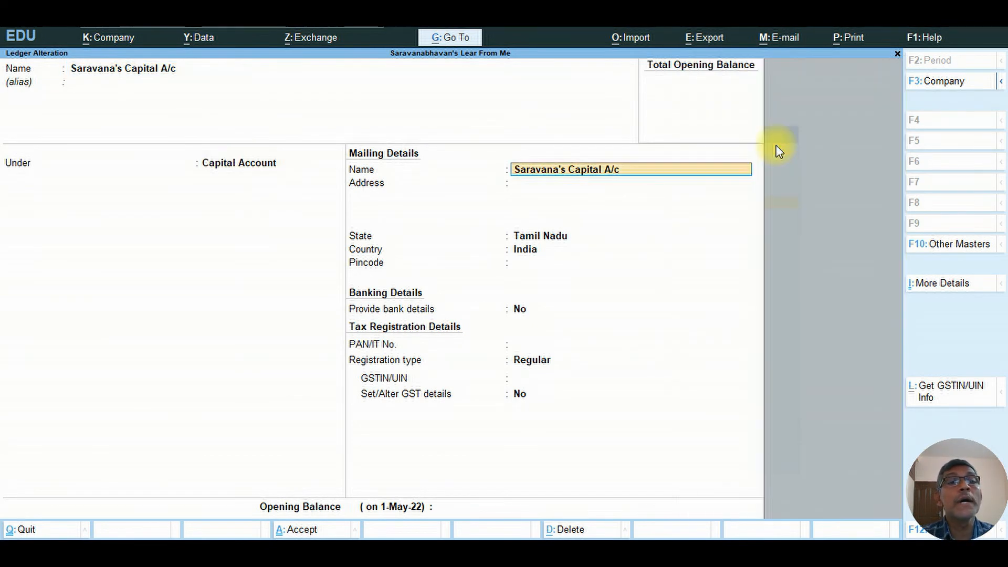
key(Return)
key(Return)
key(Return)
key(Return)
key(Return)
key(Return)
key(Return)
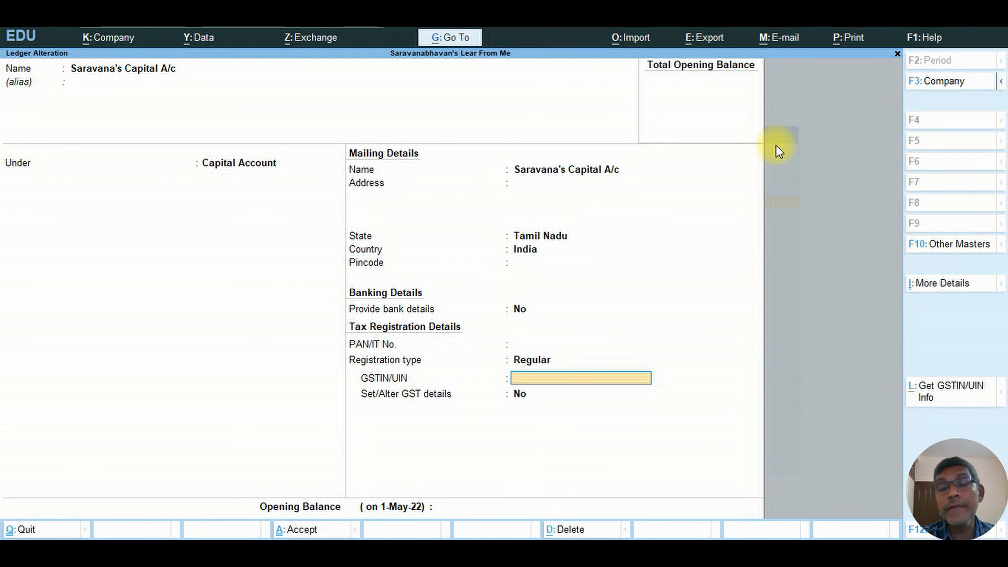
key(Return)
key(Return)
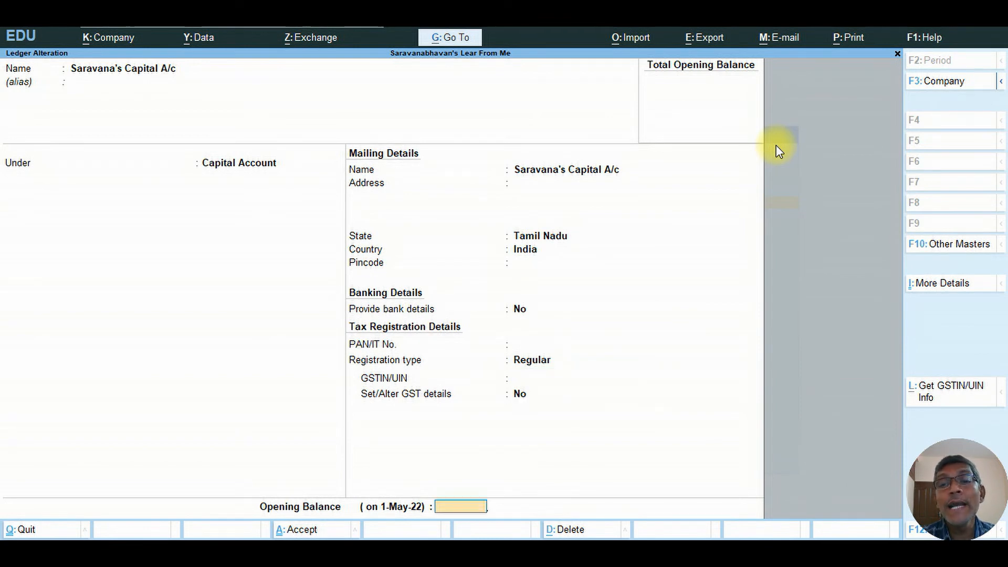
key(Return)
key(Return)
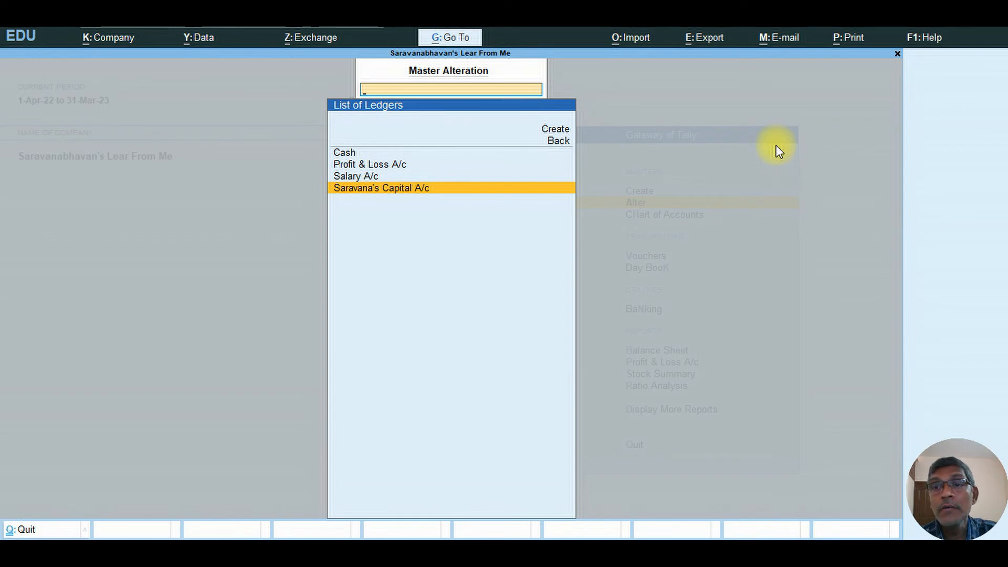
key(Escape)
key(Escape)
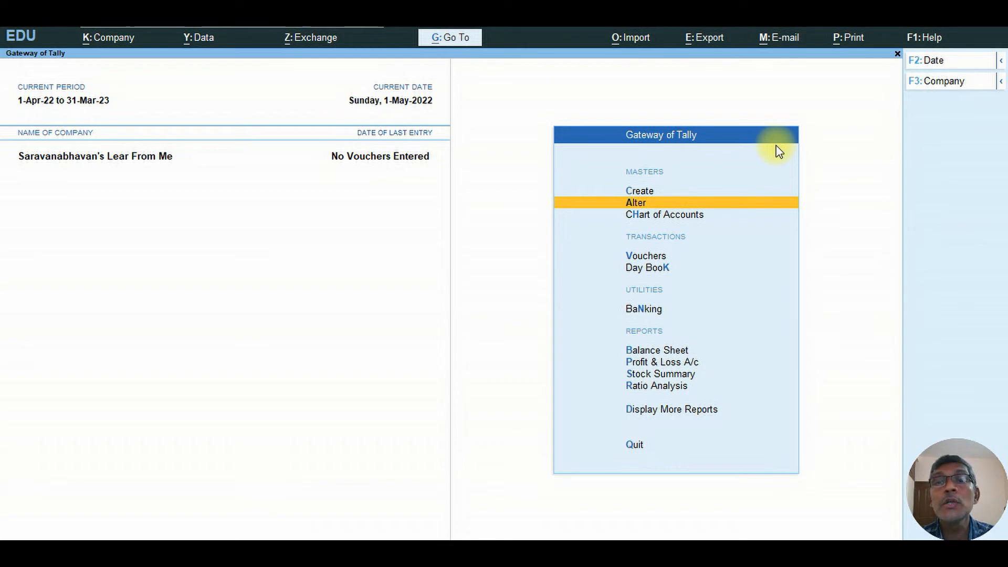
Step: View the Chart of Accounts for groups and locate My Current Assets with its My Assets Sub Group
key(Down)
key(Return)
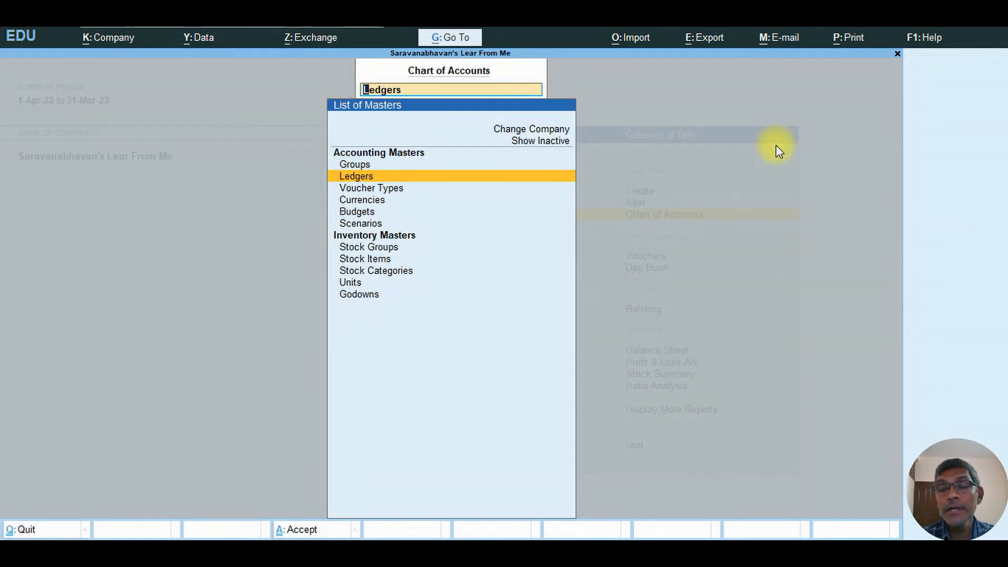
key(Up)
key(Return)
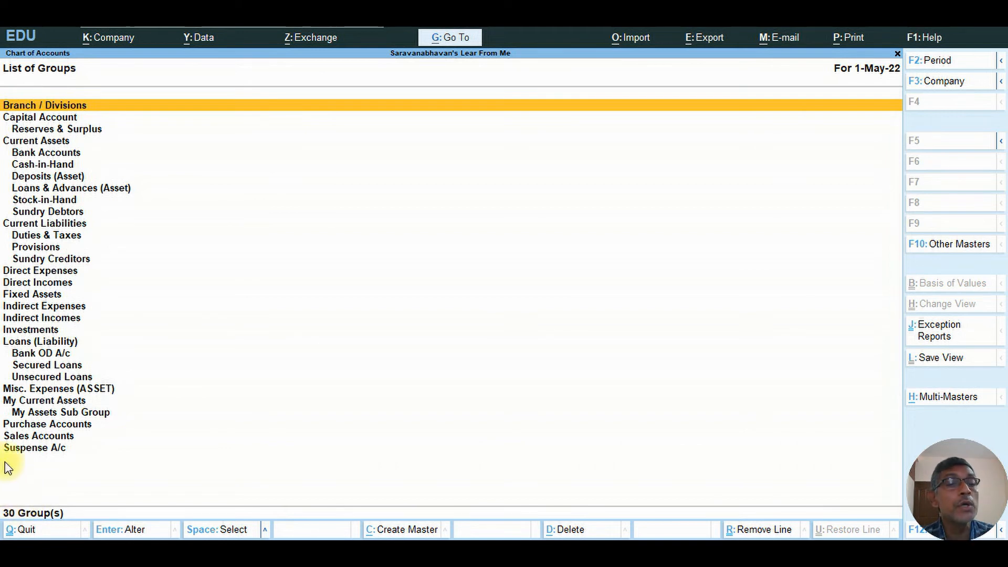
click(18, 403)
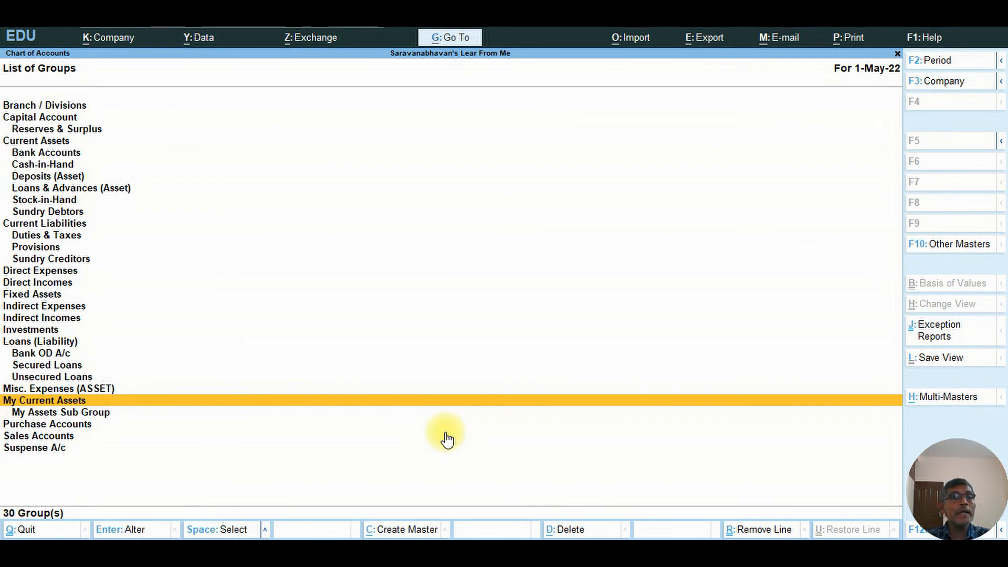
key(Down)
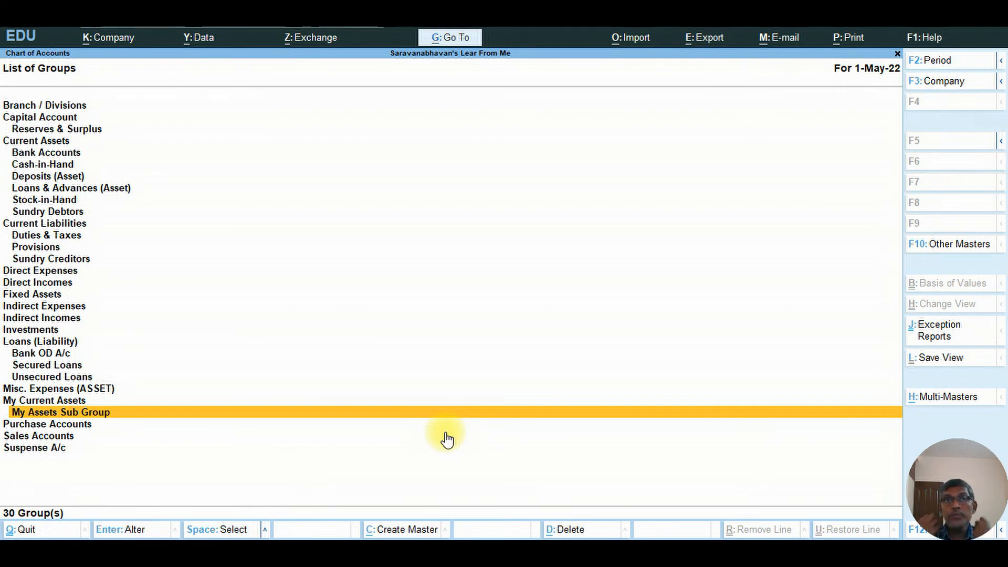
key(Escape)
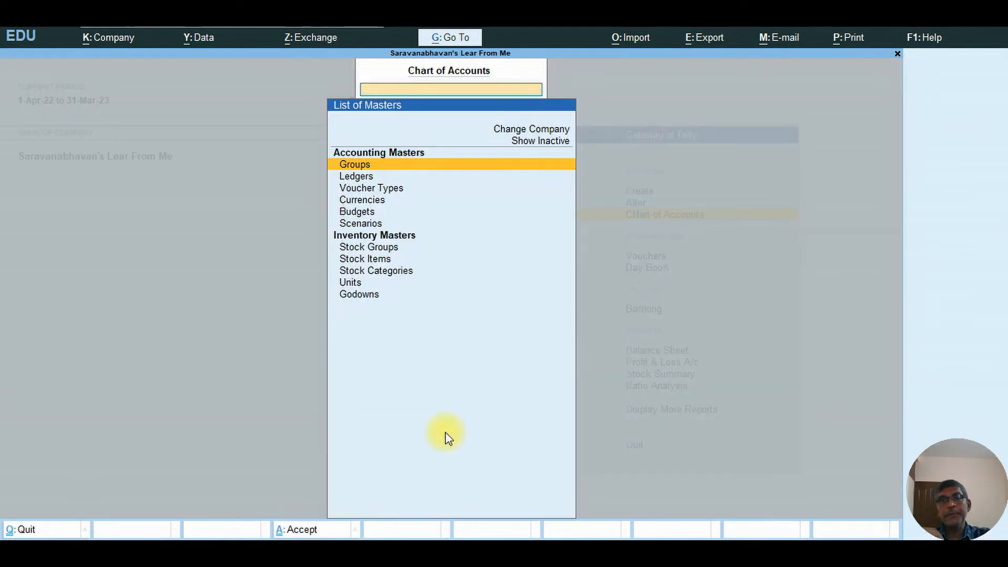
Step: View the Chart of Accounts for ledgers, switch it to Ledger View and return to the master types
key(Down)
key(Return)
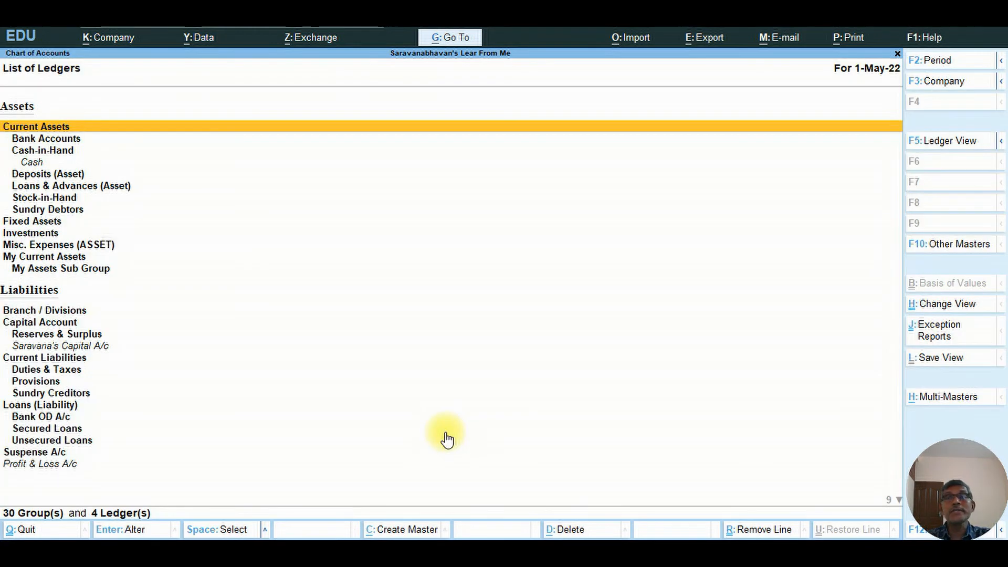
click(938, 149)
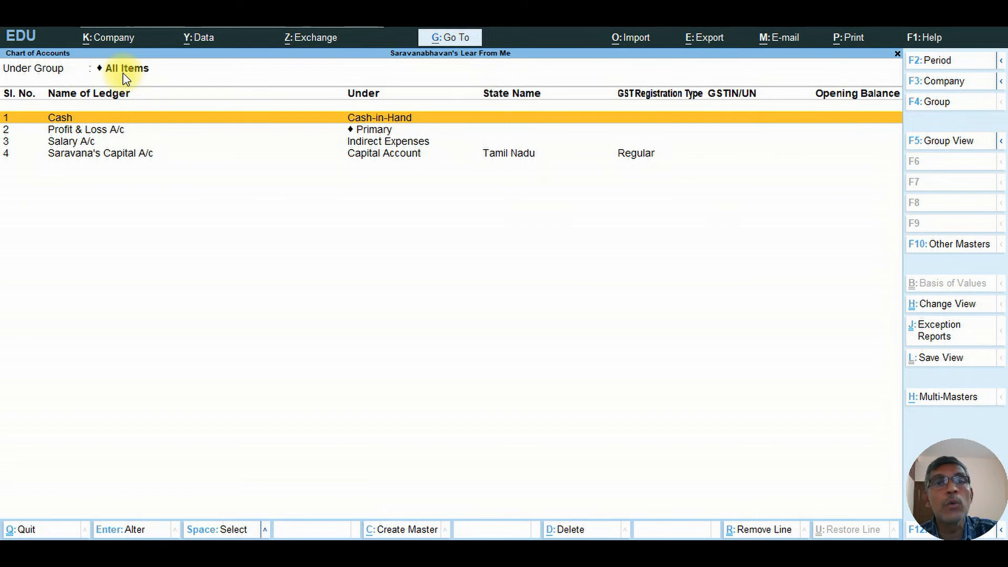
key(Escape)
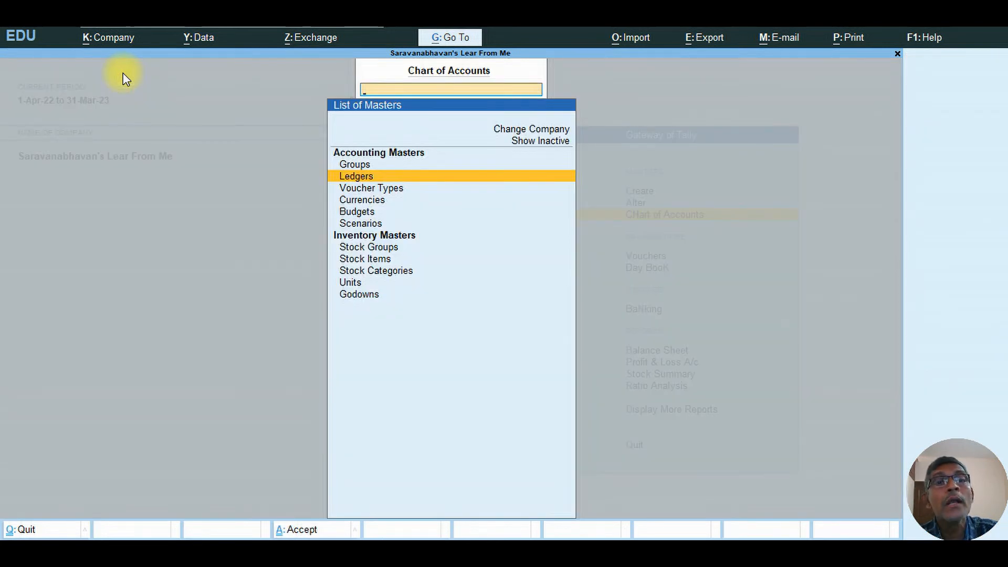
Step: Leave the Chart of Accounts and start creating a unit of measure under the inventory masters
key(Escape)
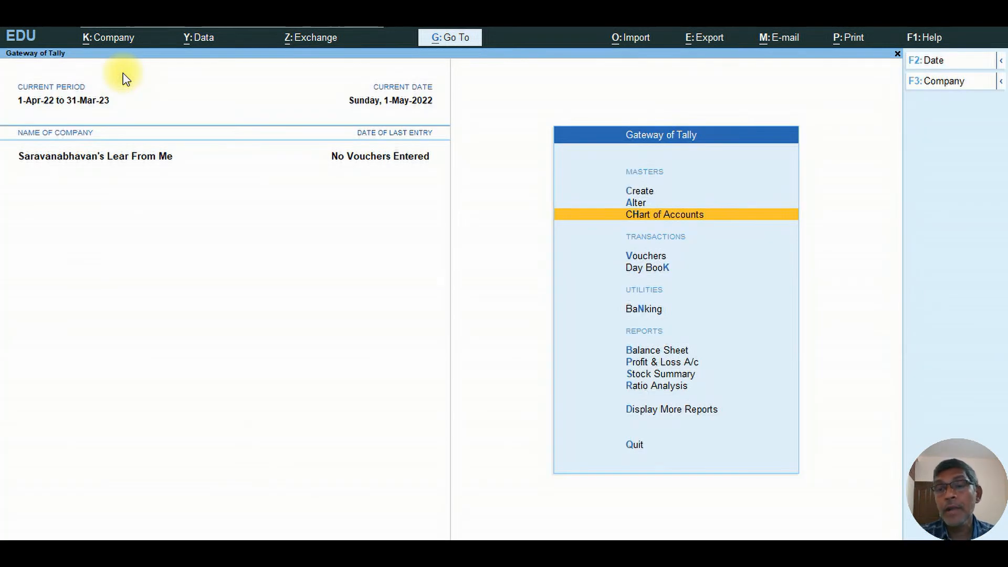
key(Up)
key(Up)
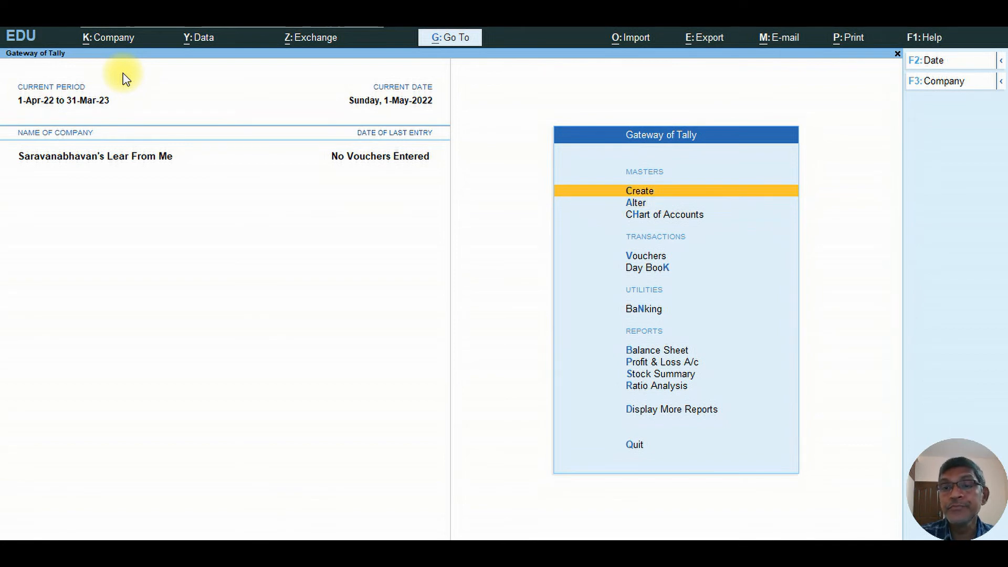
key(Return)
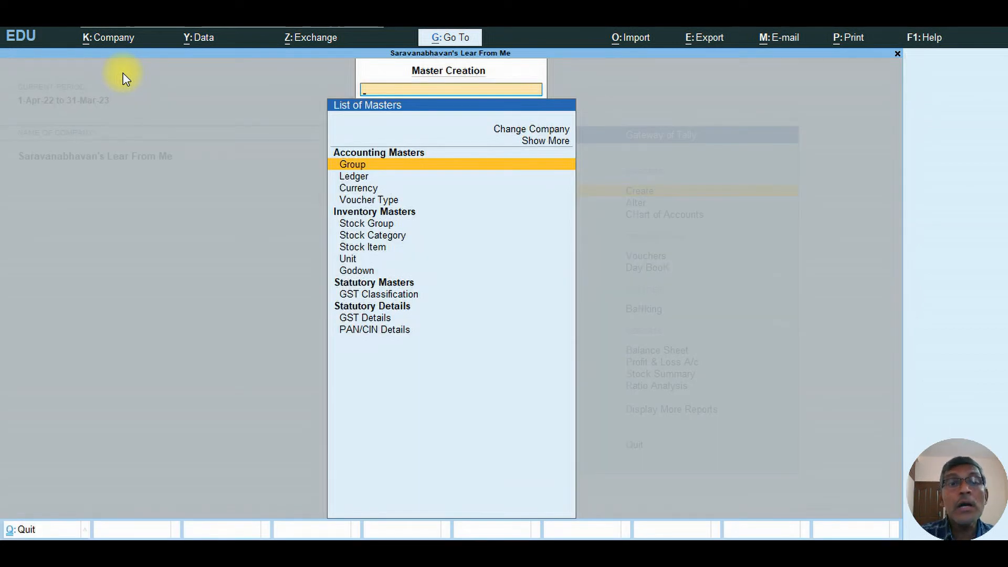
key(Down)
key(Down)
key(Down)
key(Down)
key(Down)
key(Down)
key(Down)
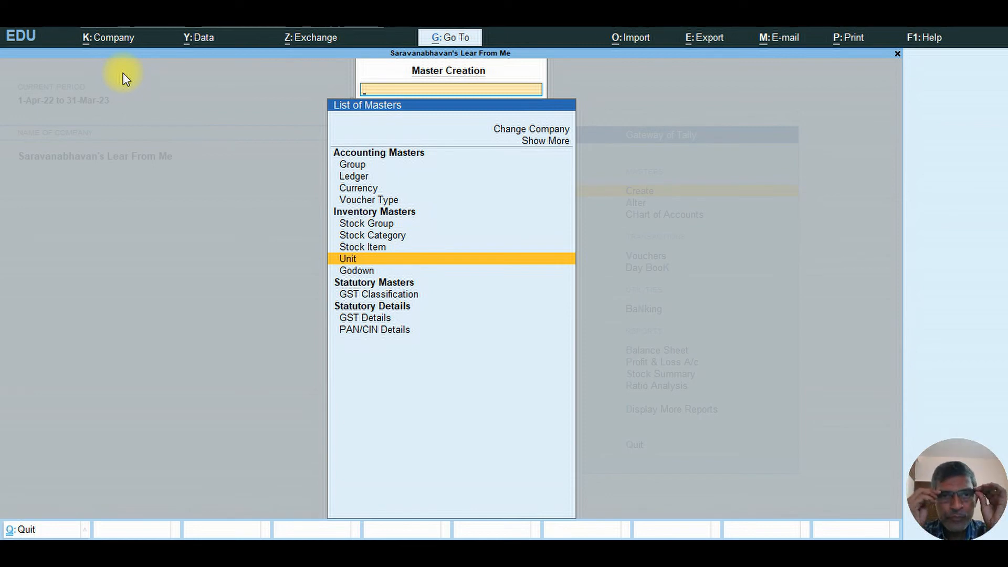
key(Return)
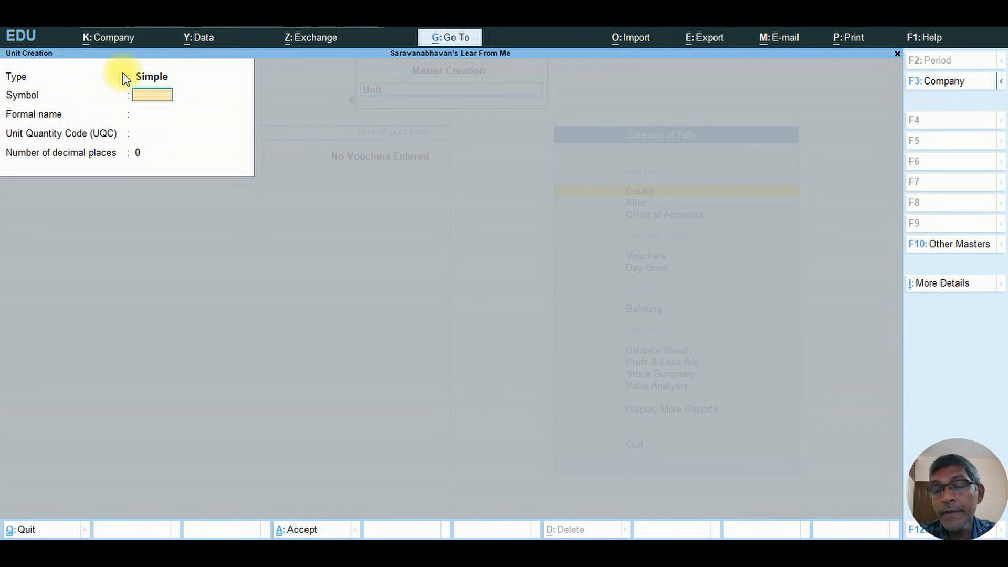
Step: Enter PCS as the unit's symbol and Pieces as its formal name
text(P)
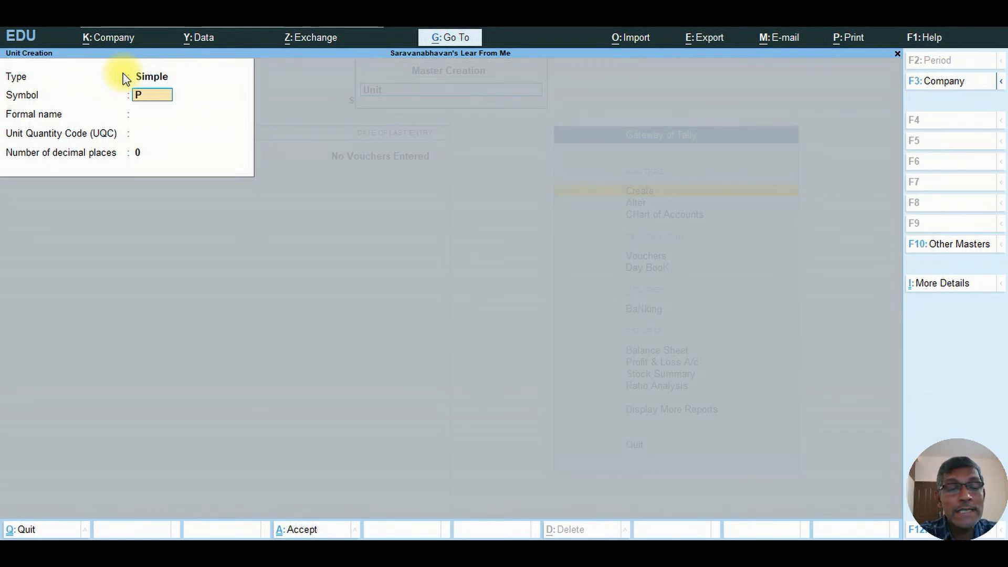
text(C)
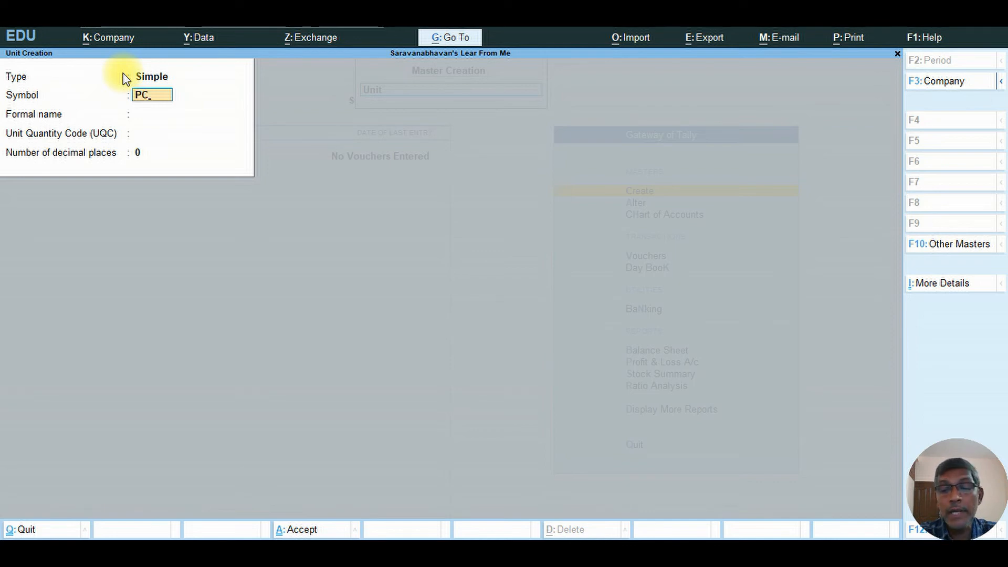
text(S)
key(Return)
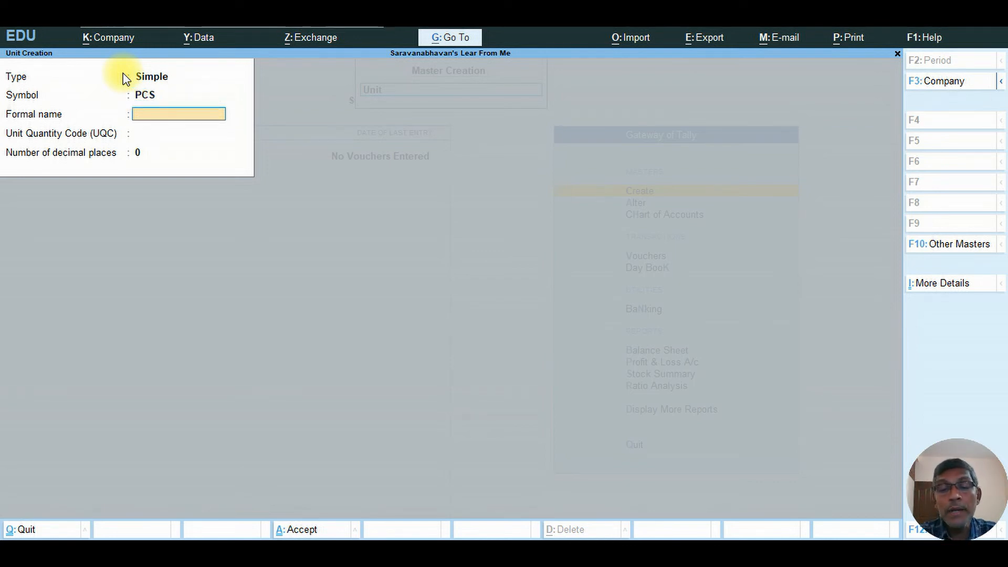
text(Pieces)
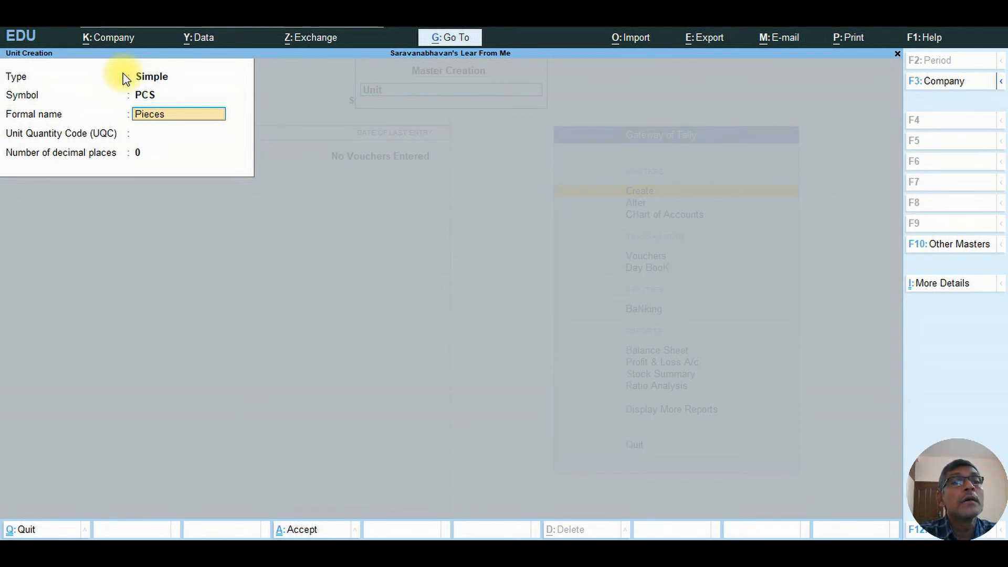
key(Return)
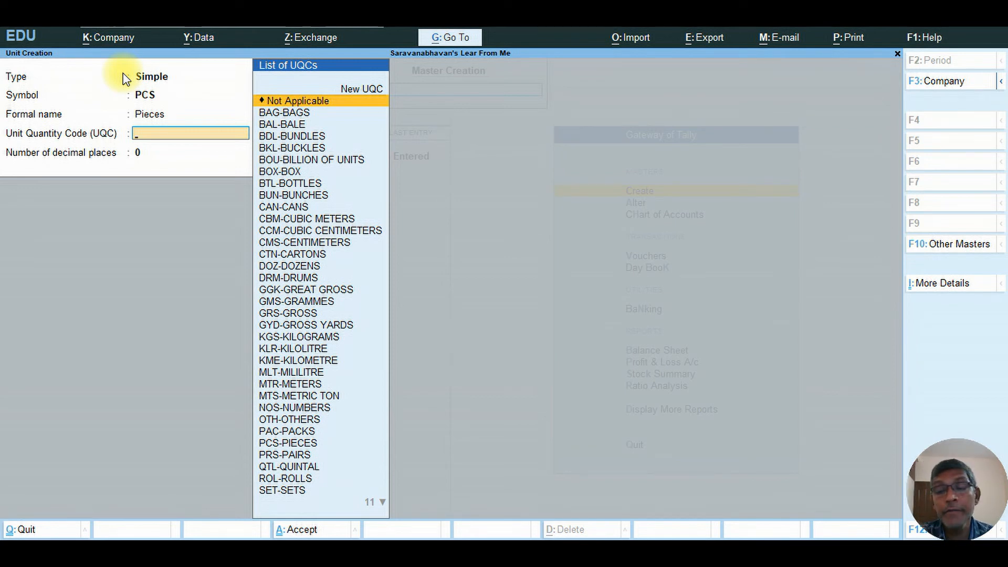
Step: Look through the whole list of unit quantity codes, down to YDS-YARDS
key(Down)
key(Down)
key(Down)
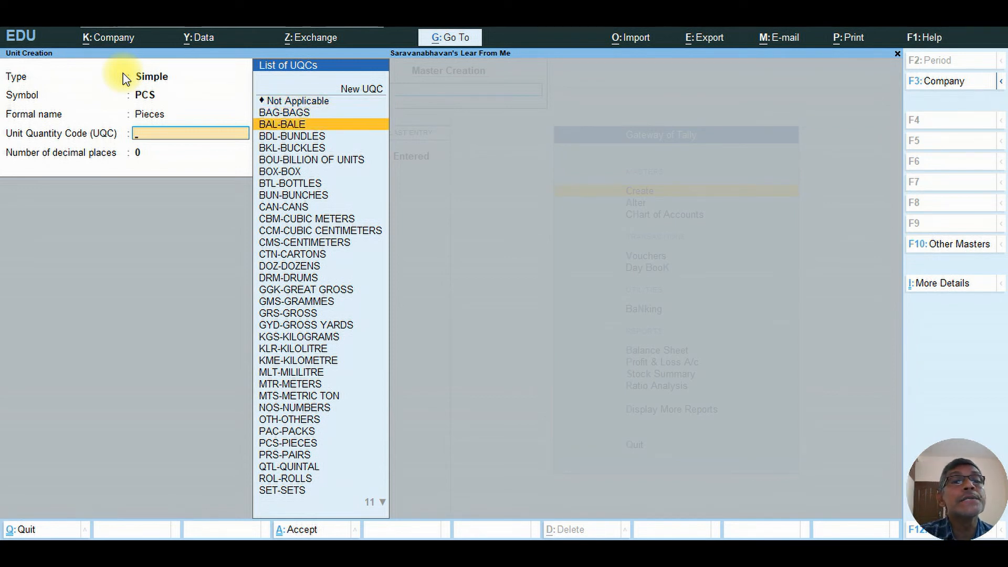
key(Down)
key(Down)
key(Down)
key(Down)
key(Down)
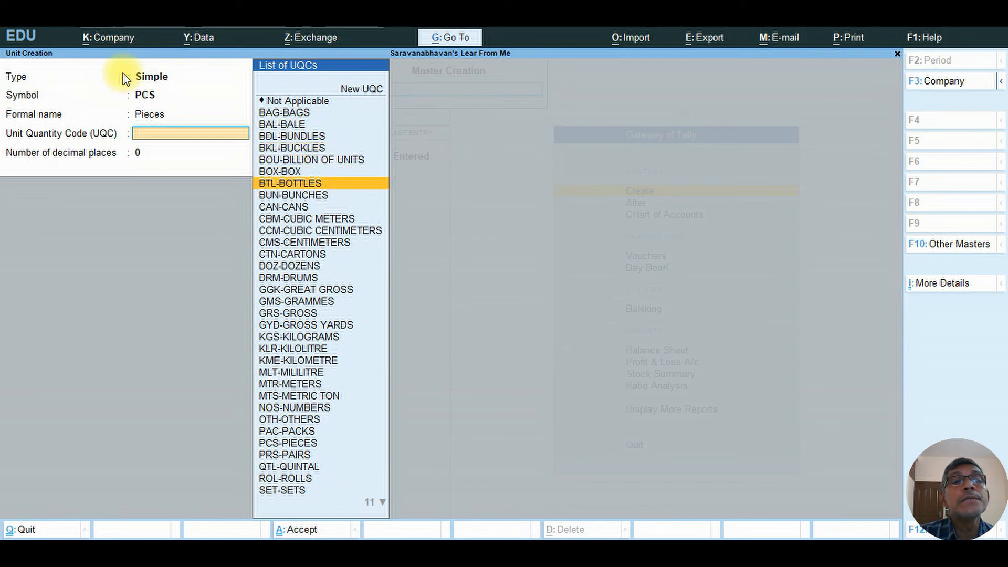
key(Down)
key(Down)
key(Down)
key(Down)
key(Down)
key(Down)
key(Down)
key(Down)
key(Down)
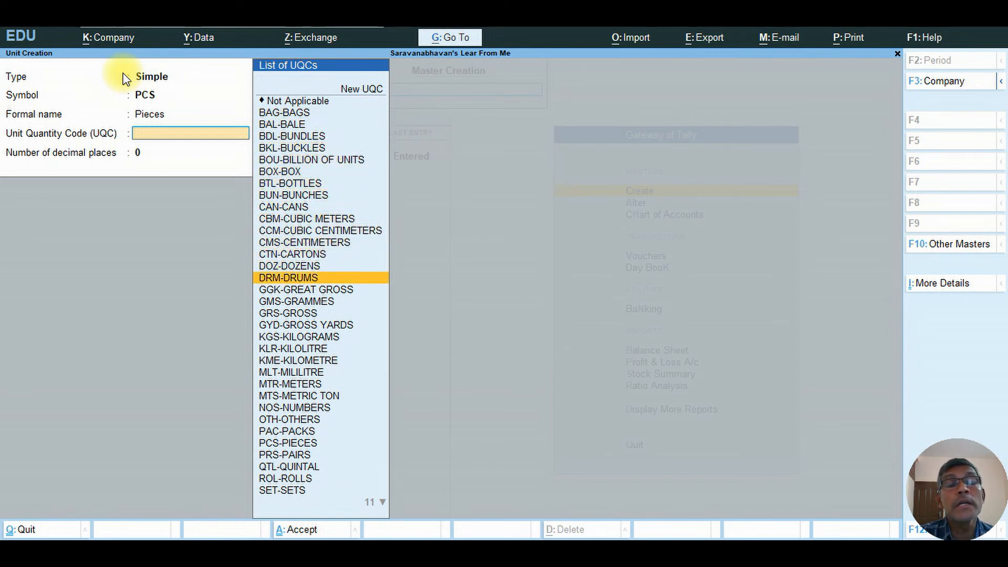
key(Down)
key(Down)
key(Down)
key(Down)
key(Down)
key(Down)
key(Down)
key(Down)
key(Down)
key(Down)
key(Down)
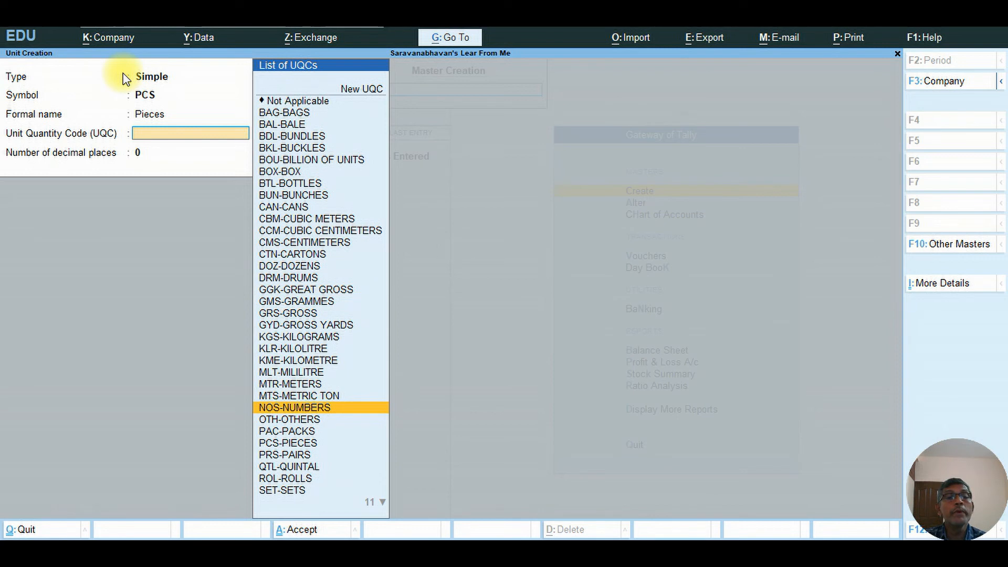
key(Down)
key(Down)
key(Down)
key(Down)
key(Down)
key(Down)
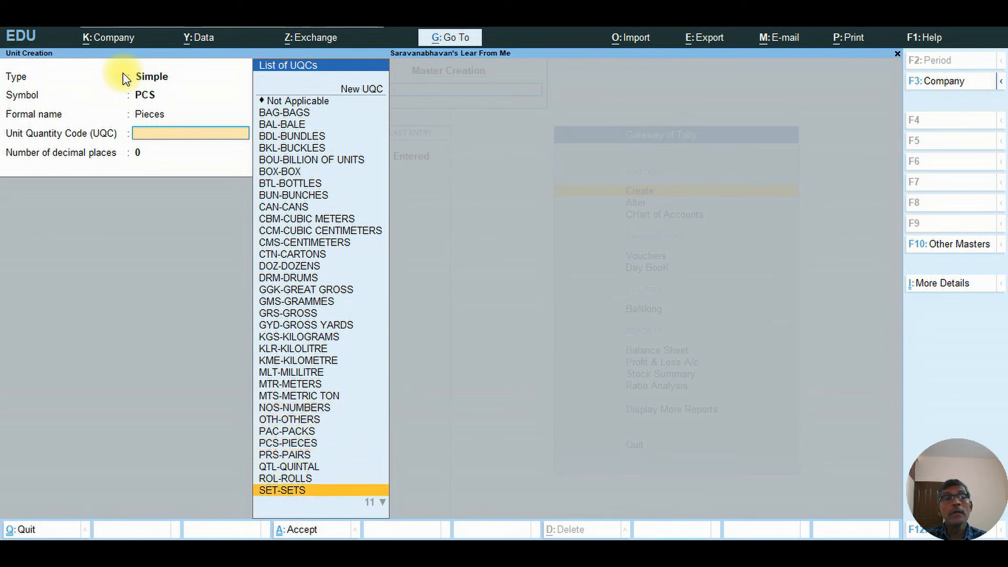
key(Down)
key(Down)
key(Down)
key(Down)
key(Down)
key(Down)
key(Down)
key(Down)
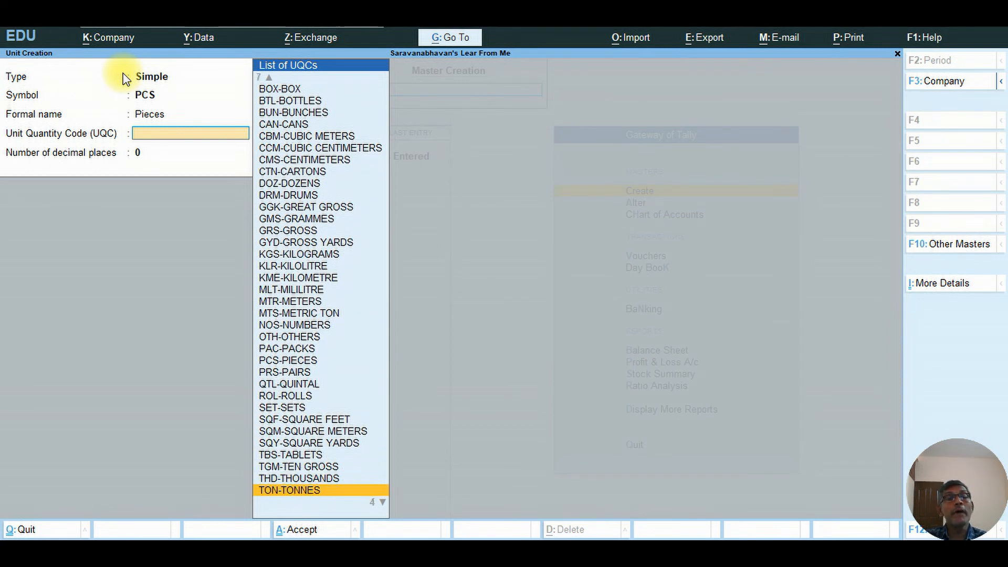
key(Down)
key(Down)
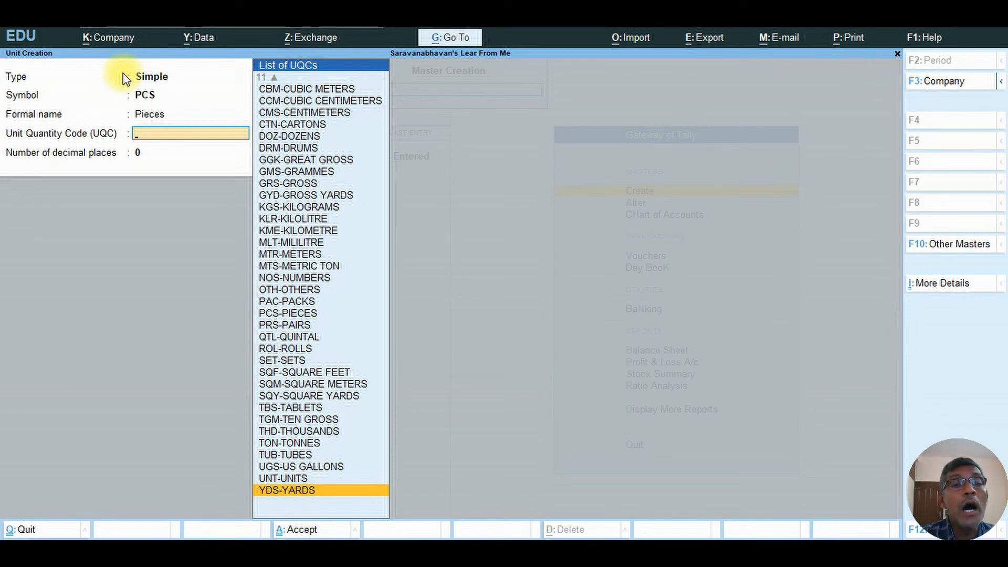
Step: Choose PCS-PIECES as the unit quantity code of the new unit
key(Up)
key(Up)
key(Up)
key(Up)
key(Up)
key(Up)
key(Up)
key(Up)
key(Up)
key(Up)
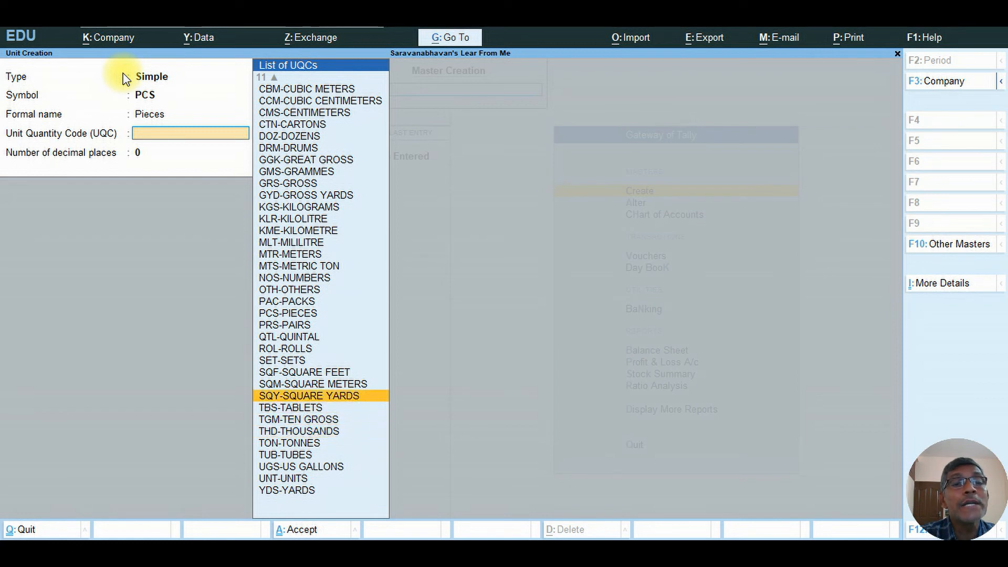
key(Up)
key(Up)
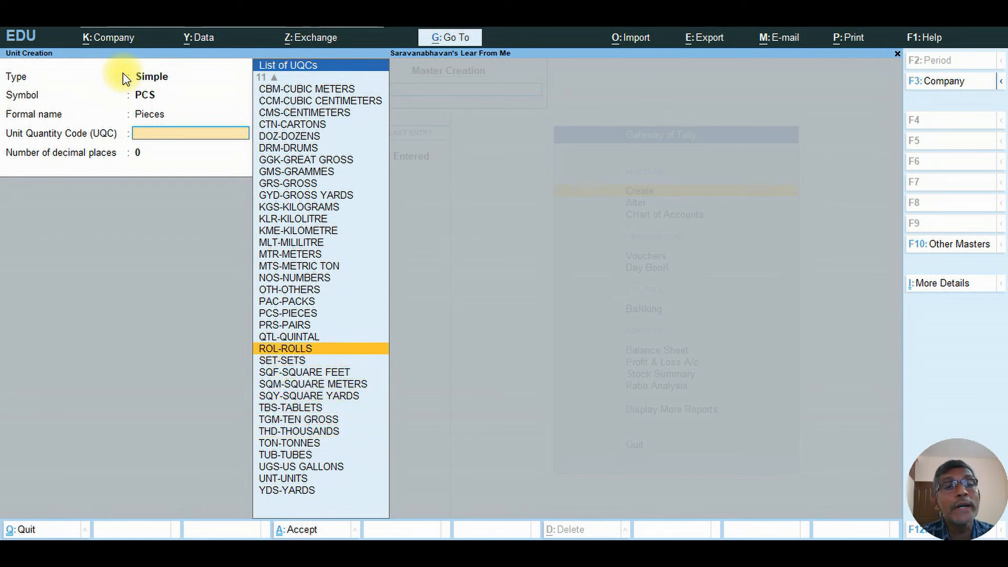
key(Up)
key(Up)
key(Up)
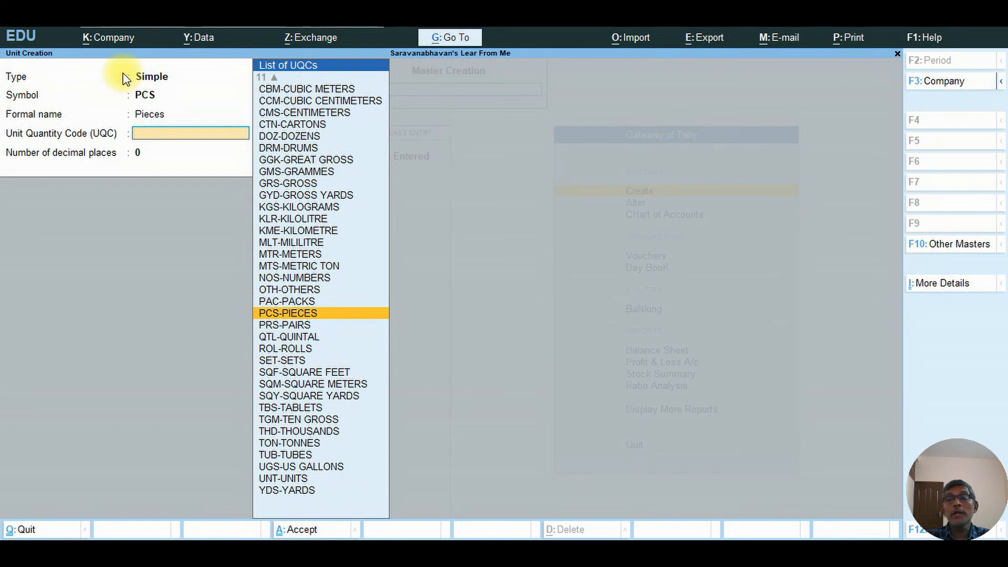
key(Return)
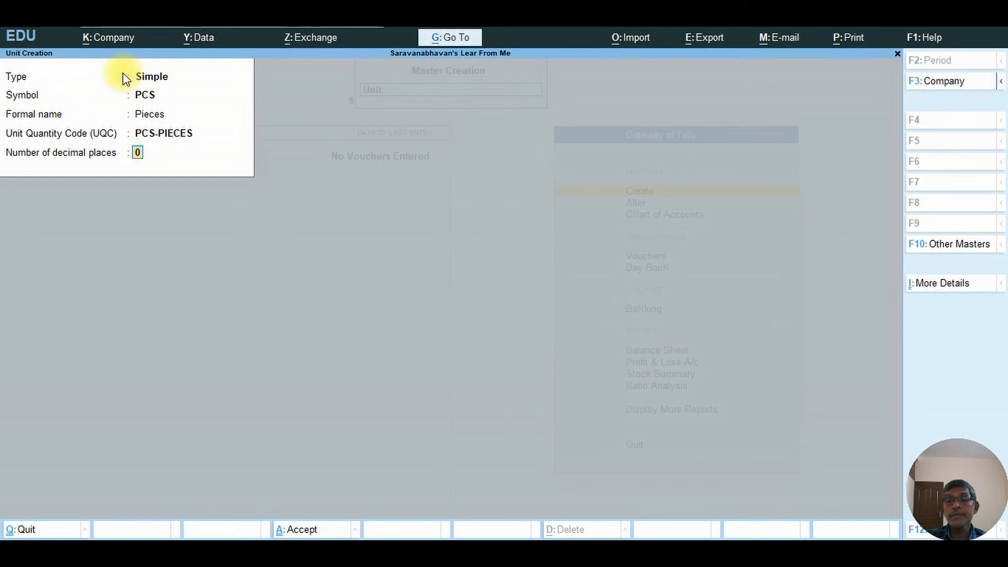
Step: Keep 0 decimal places for the PCS unit, save it and leave unit creation
key(Return)
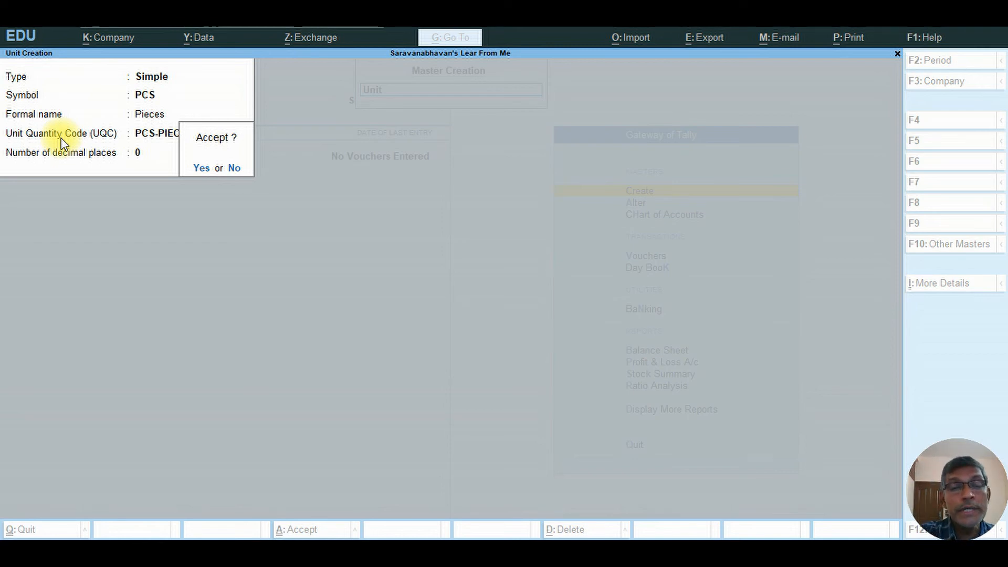
key(Return)
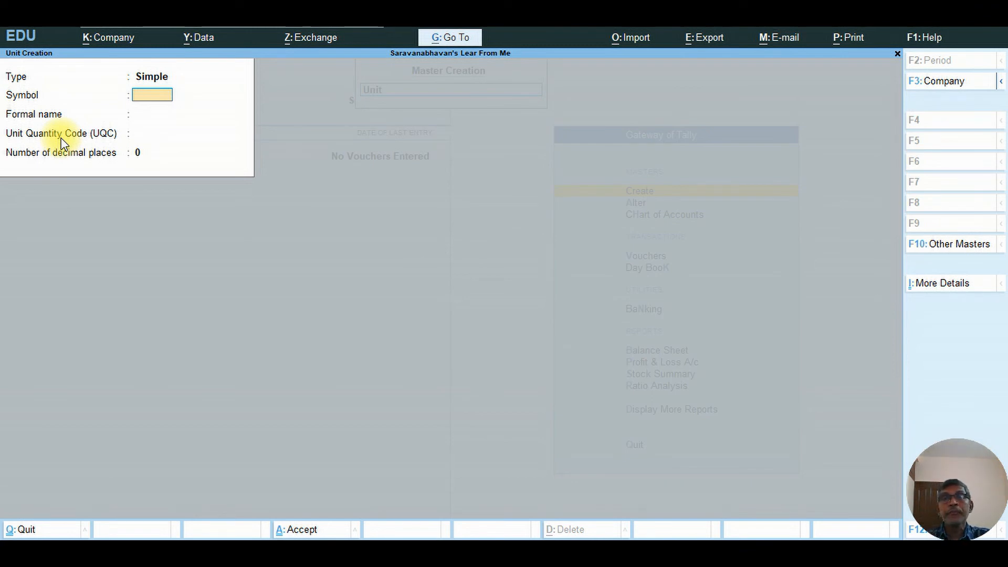
key(Escape)
key(Return)
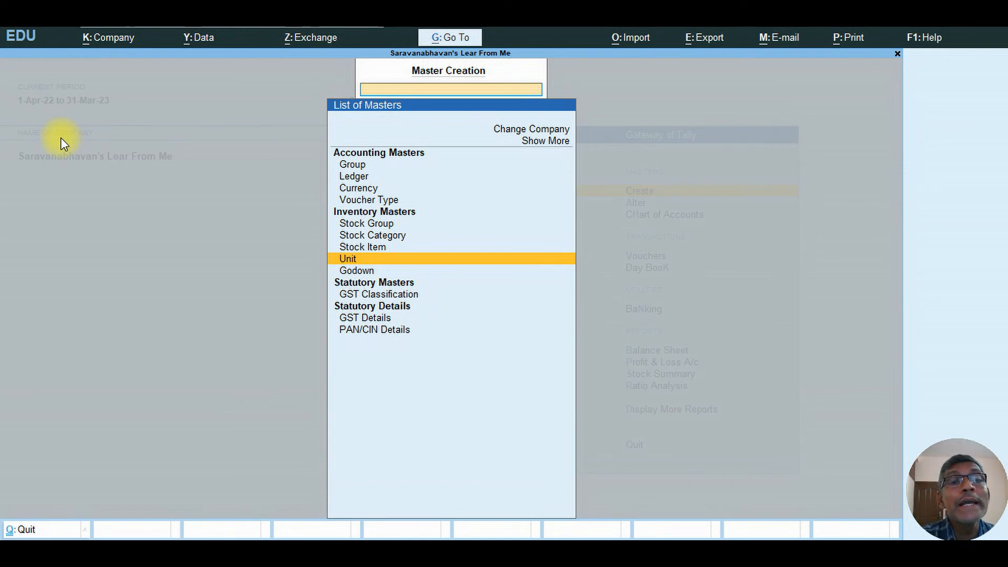
Step: Start creating a stock item and name it Raw Materail
key(Up)
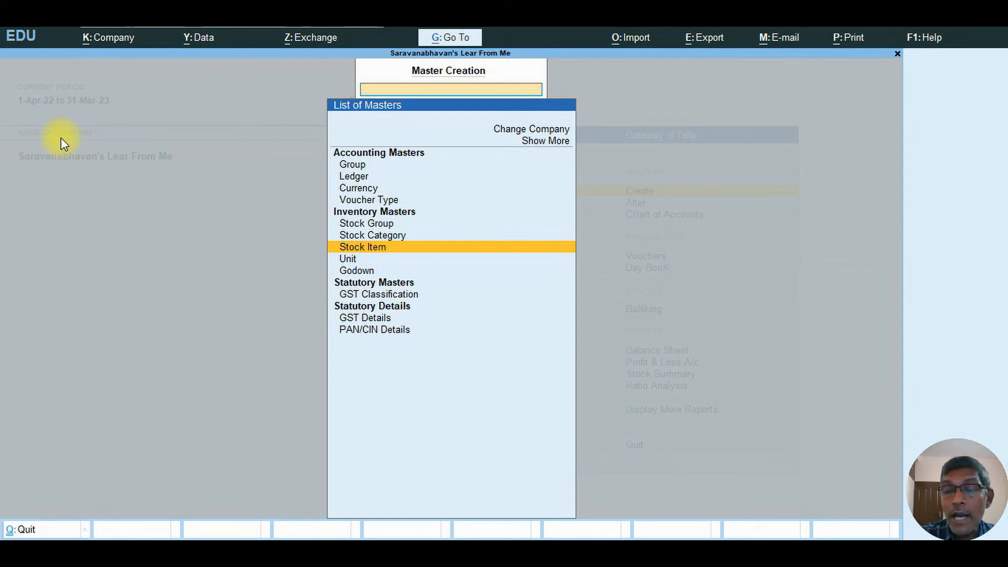
key(Return)
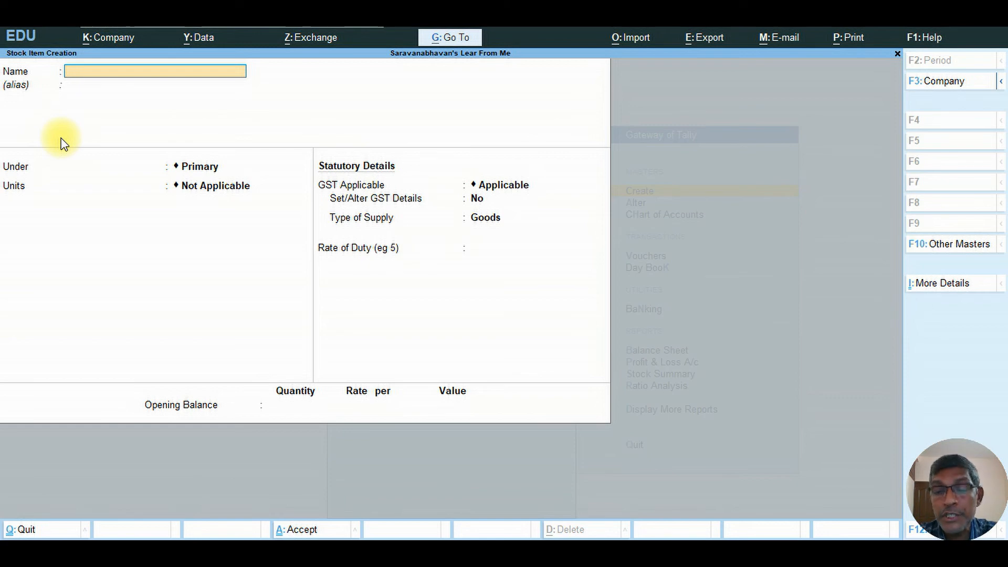
text(Raw Mat)
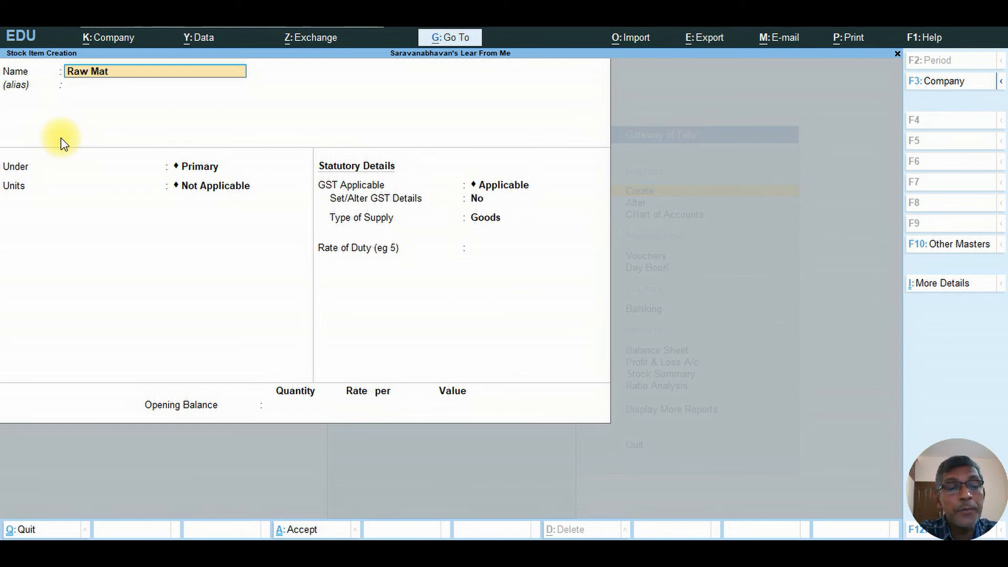
text(era)
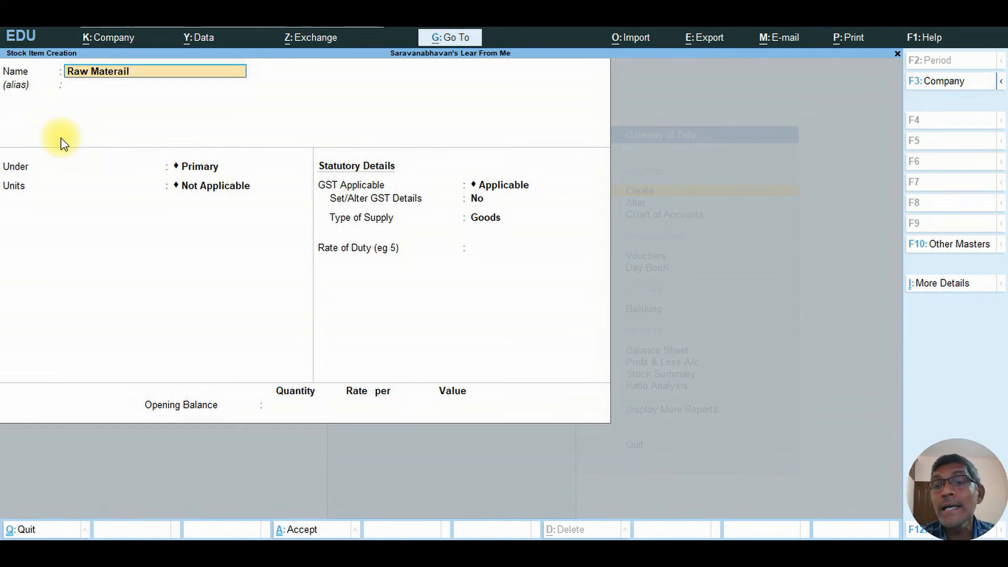
text(il)
key(Return)
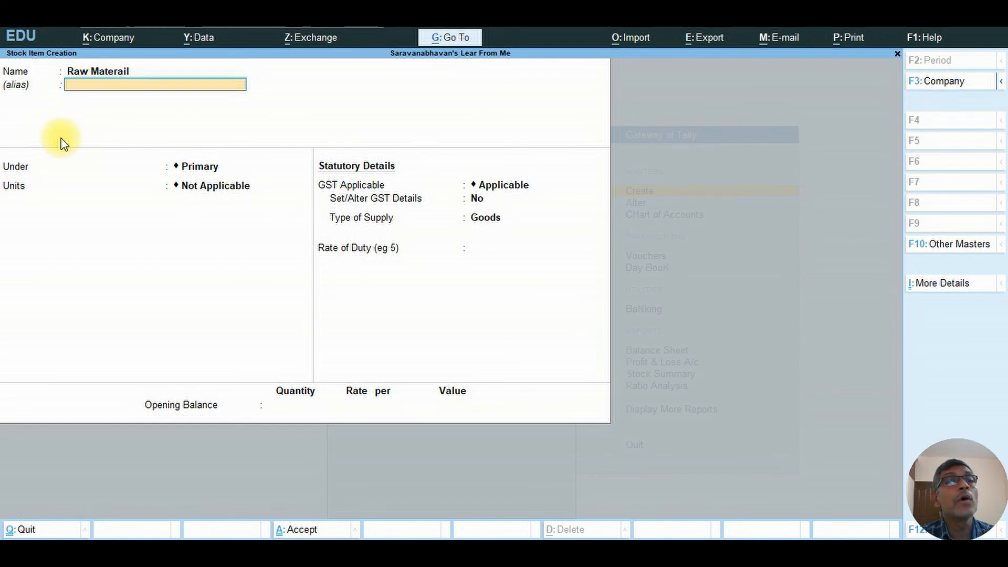
Step: Leave the stock item's alias blank, keep it under Primary and choose PCS as its unit
key(Return)
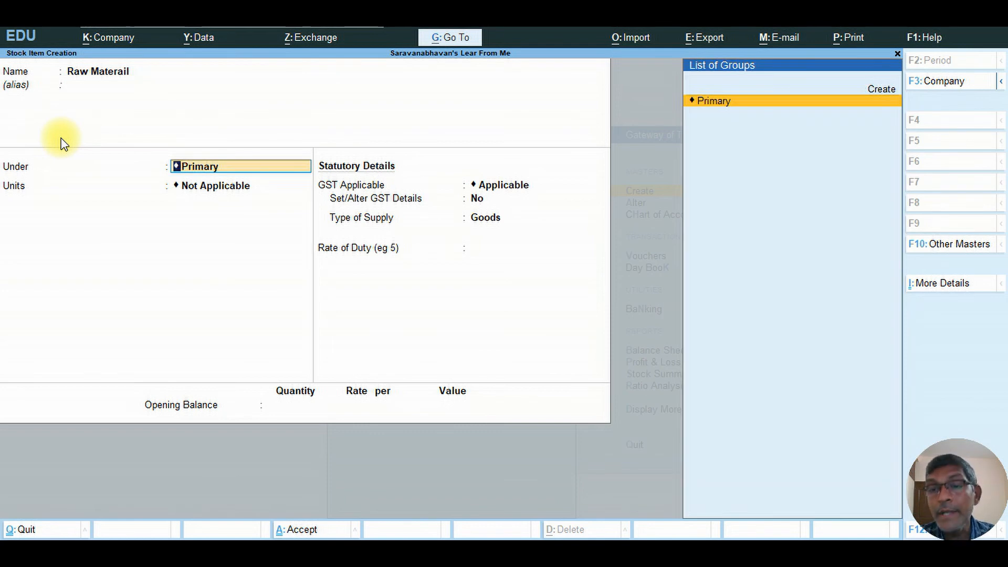
key(Return)
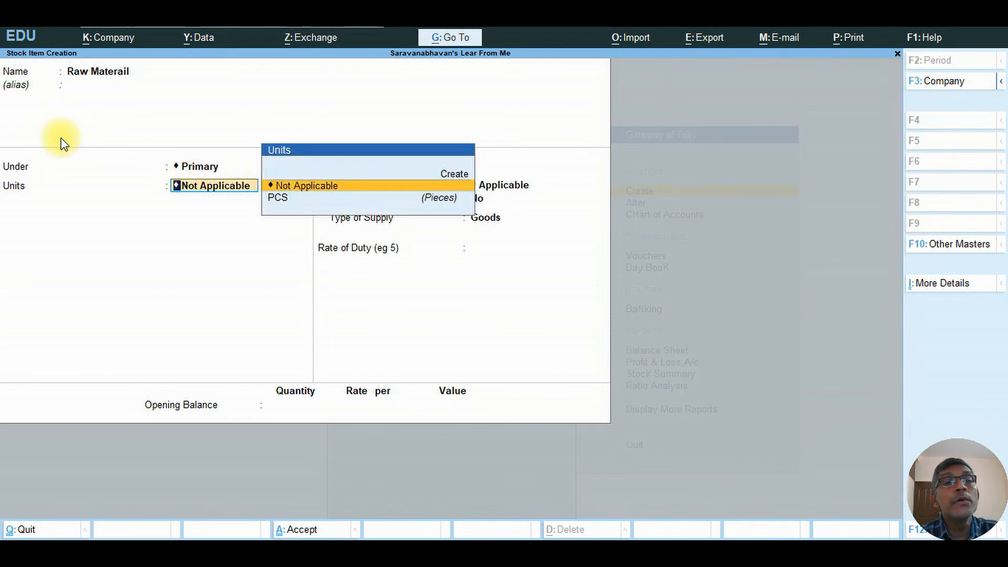
key(Down)
key(Return)
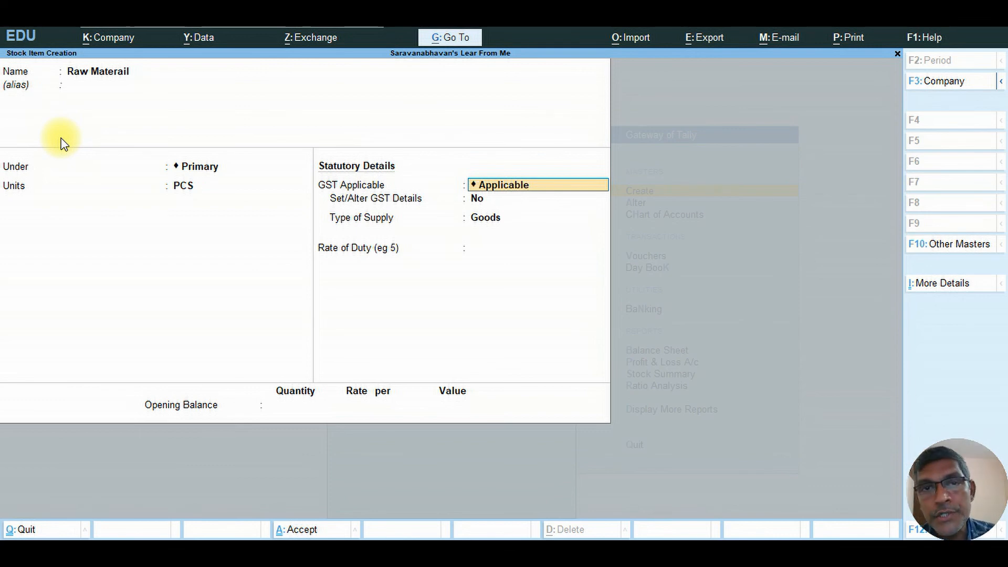
Step: Set GST to Not Applicable for the stock item, with a duty rate of 0 and no opening balance
text(No)
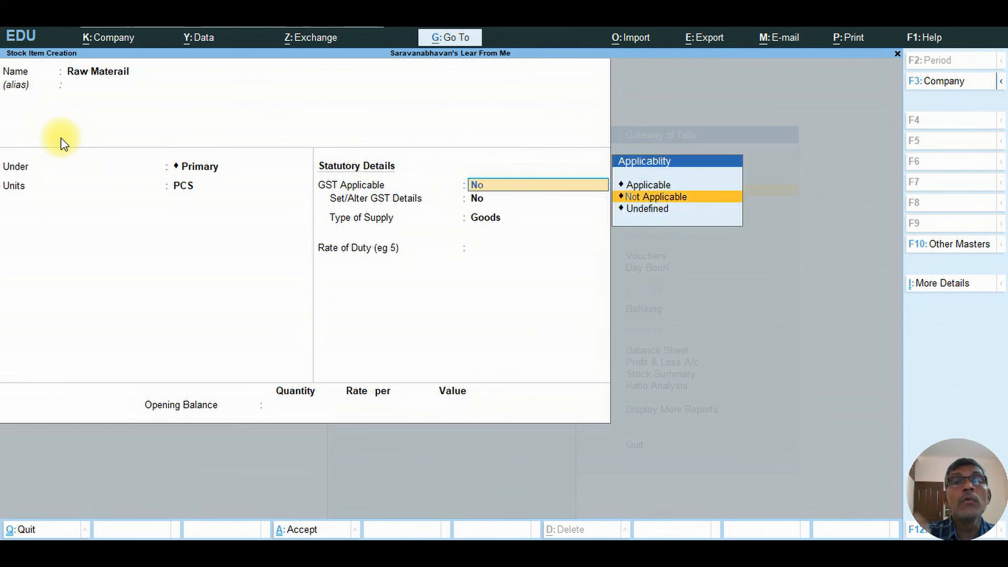
key(Up)
key(Down)
key(Return)
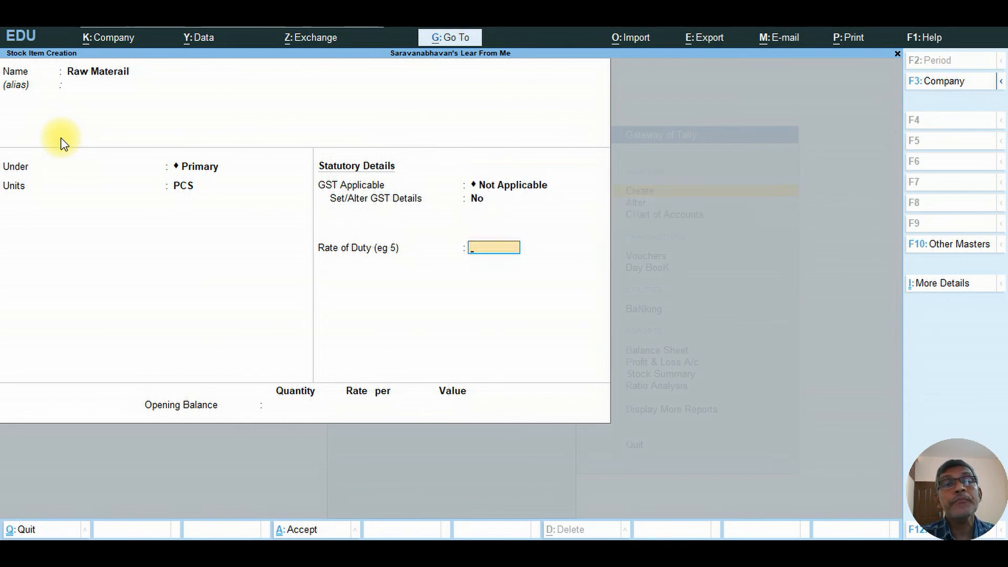
key(Return)
key(Return)
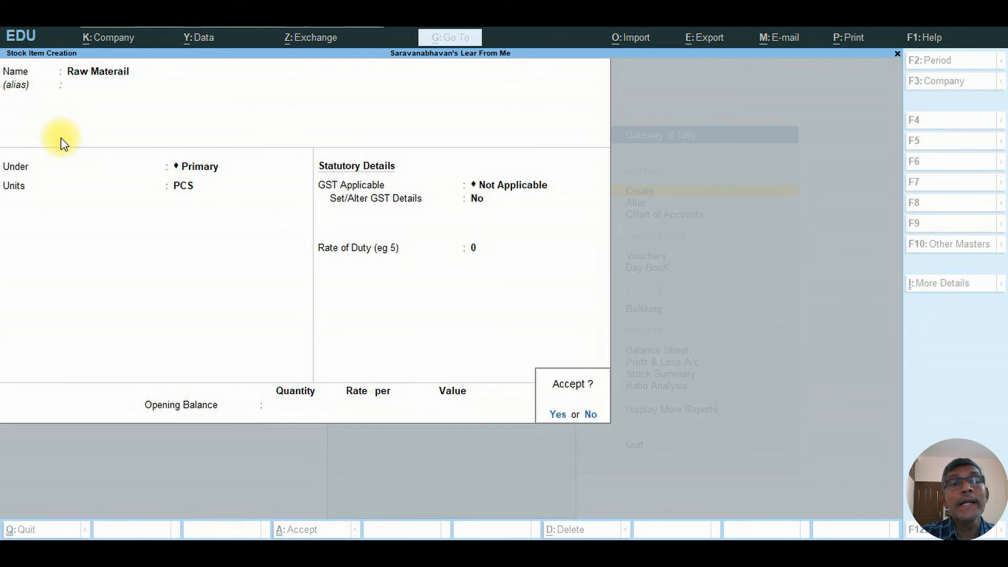
Step: Save the Raw Materail stock item and name the next stock item Finished Goods, leaving its alias blank
key(Return)
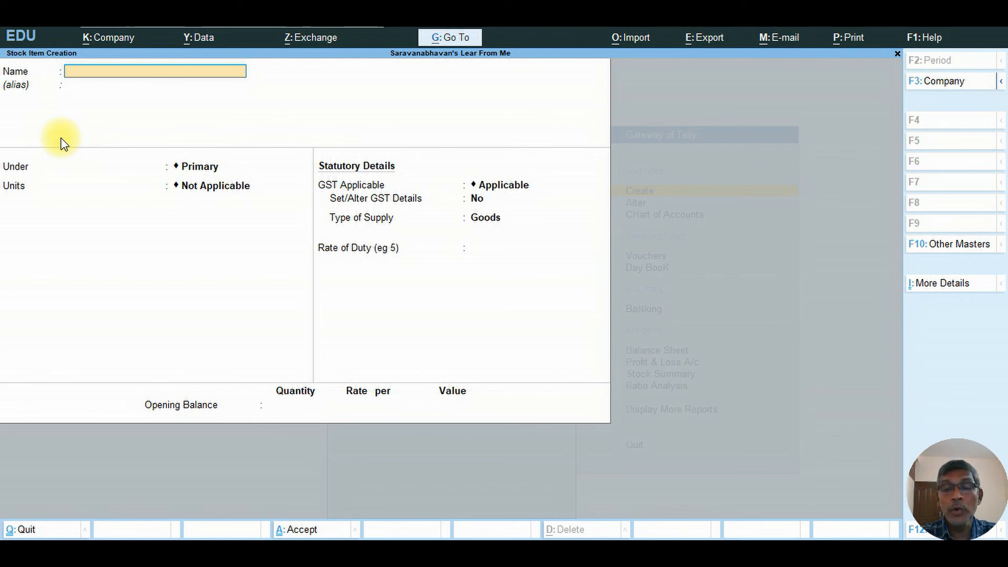
text(Fi)
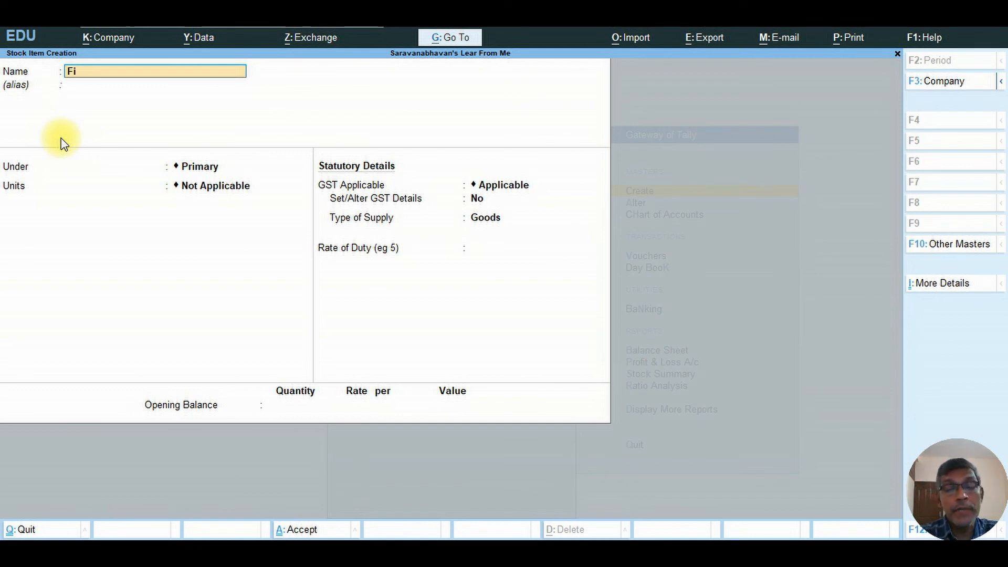
text(nished)
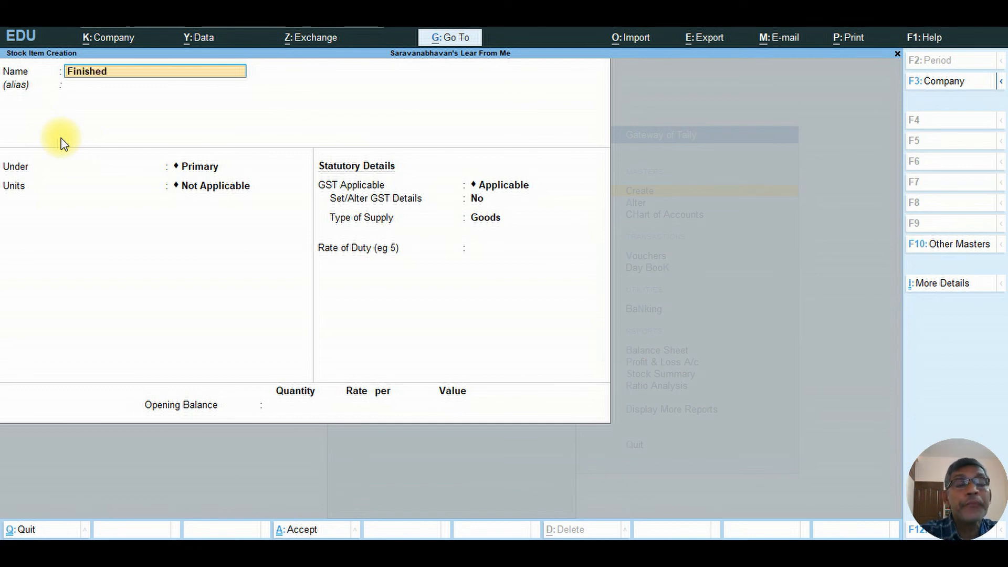
text( Goods)
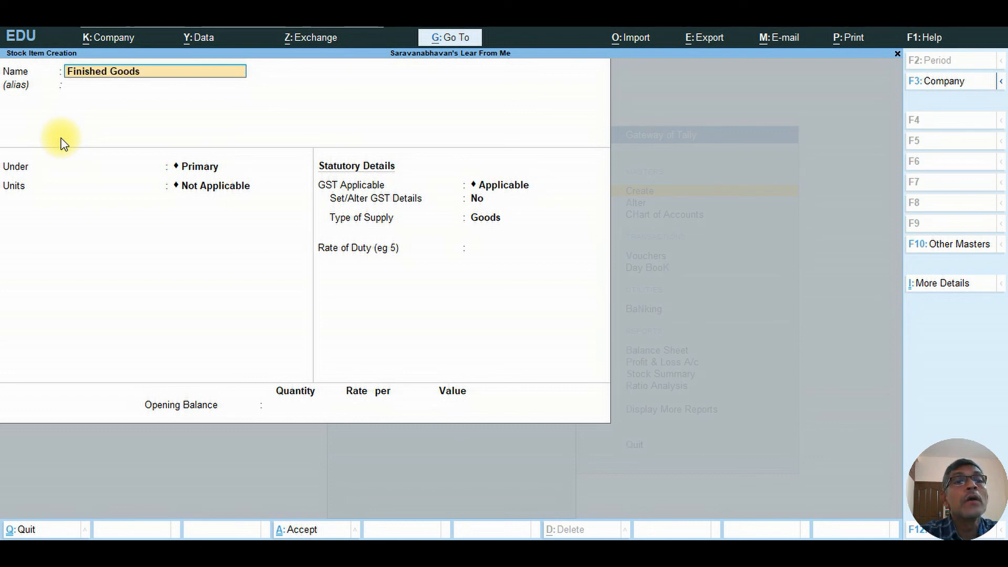
key(Return)
key(Return)
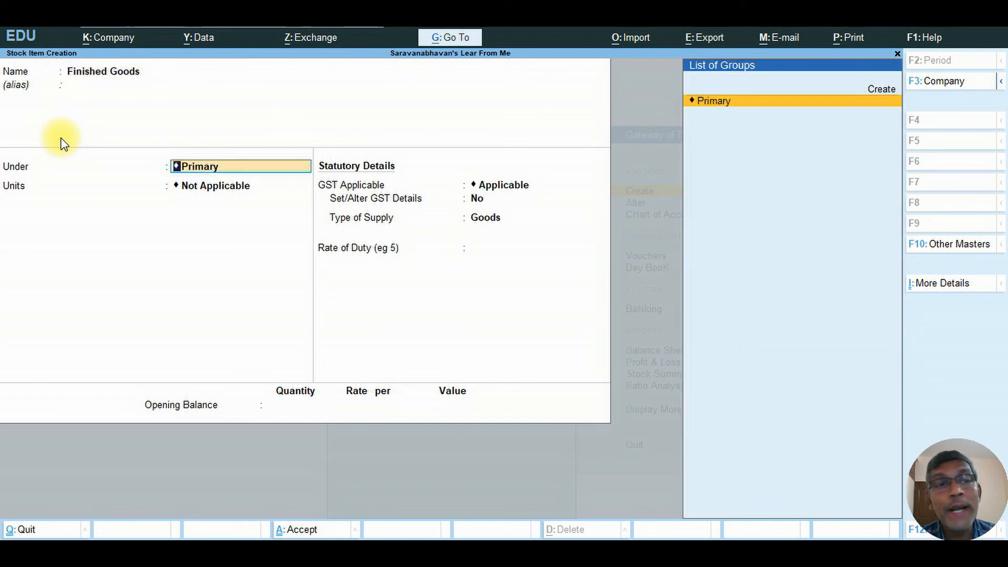
Step: Keep the Finished Goods item under Primary and choose PCS as its unit
key(Return)
key(Down)
key(Return)
Step: Set GST to Not Applicable for Finished Goods with a duty rate of 0, save it and leave master creation
text(Not)
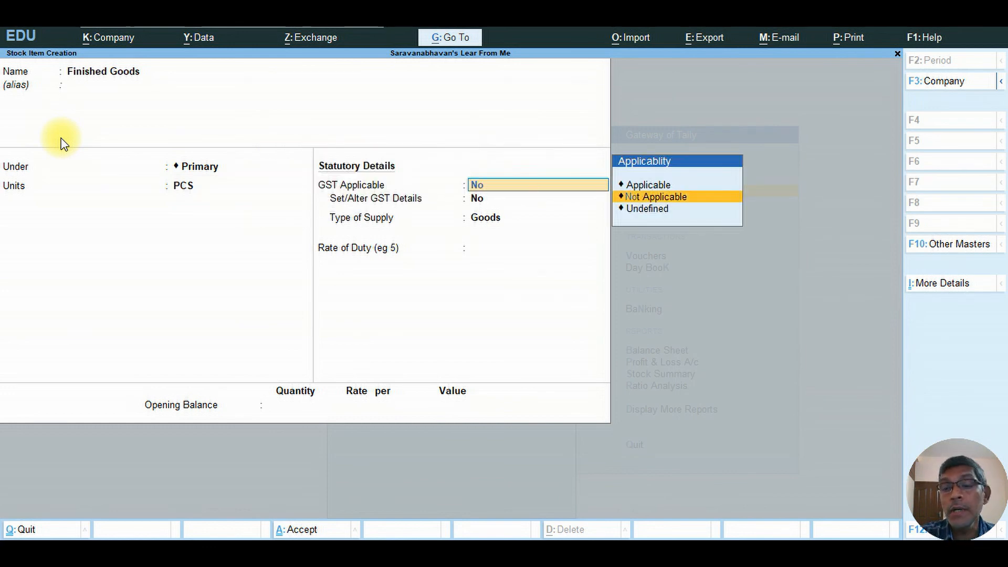
key(Return)
key(Return)
key(Return)
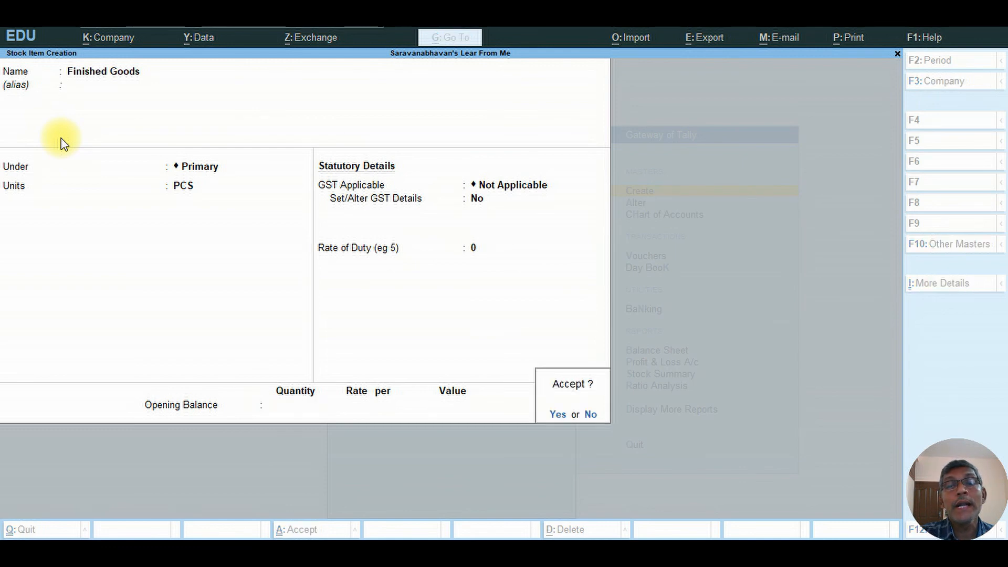
key(Return)
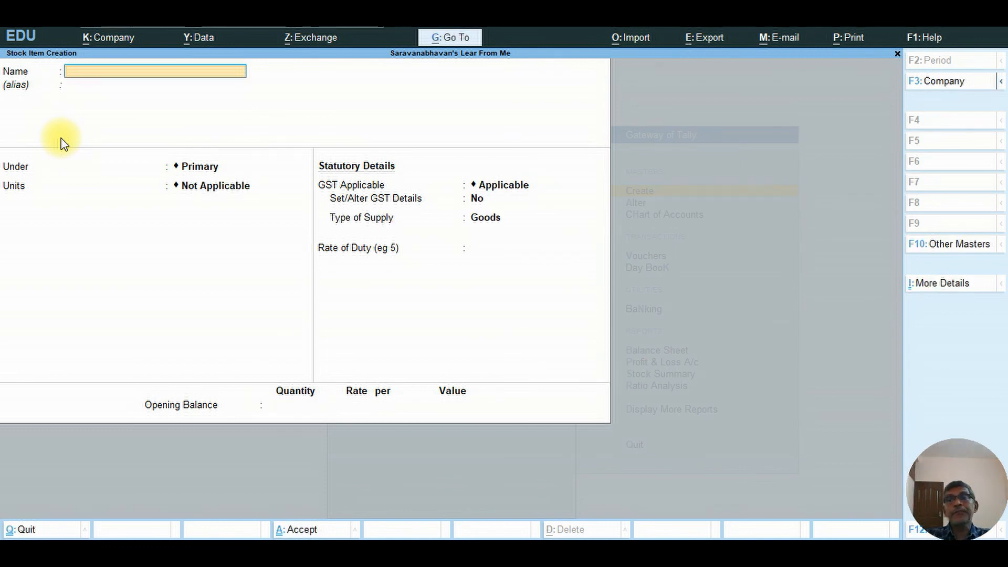
key(Escape)
key(Return)
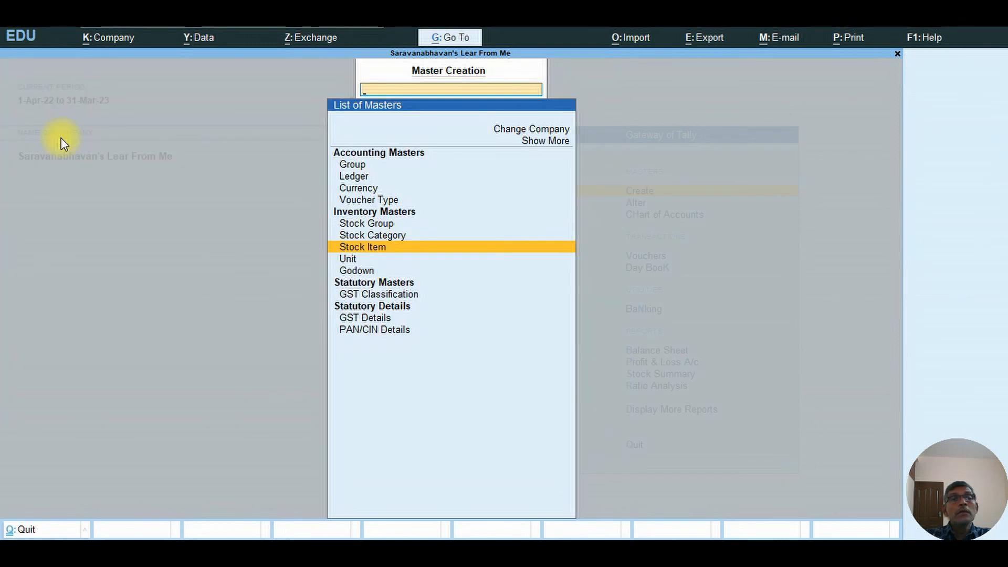
key(Escape)
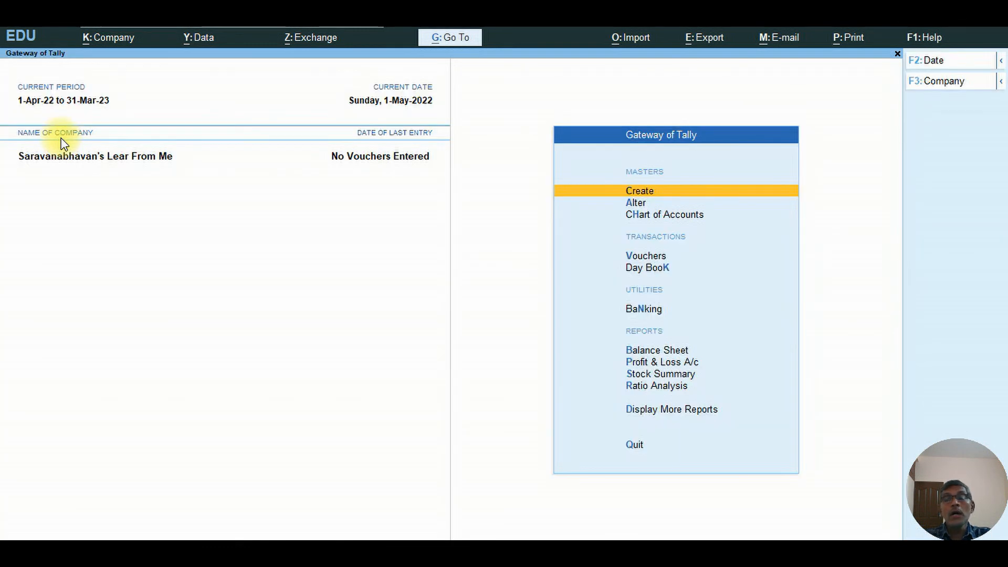
Step: Review the list of units in the Chart of Accounts
key(Down)
key(Down)
key(Return)
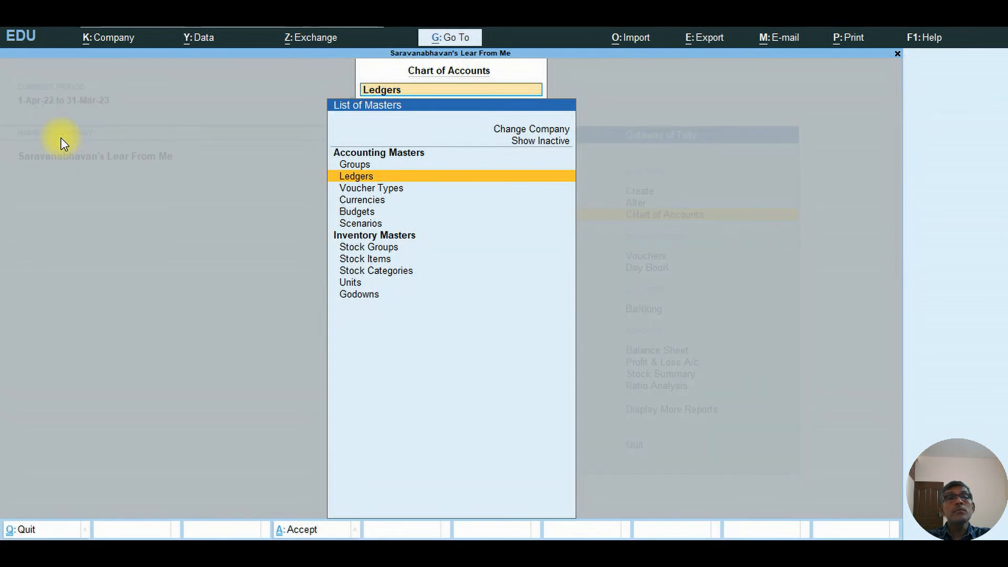
key(Down)
key(Down)
key(Down)
key(Down)
key(Down)
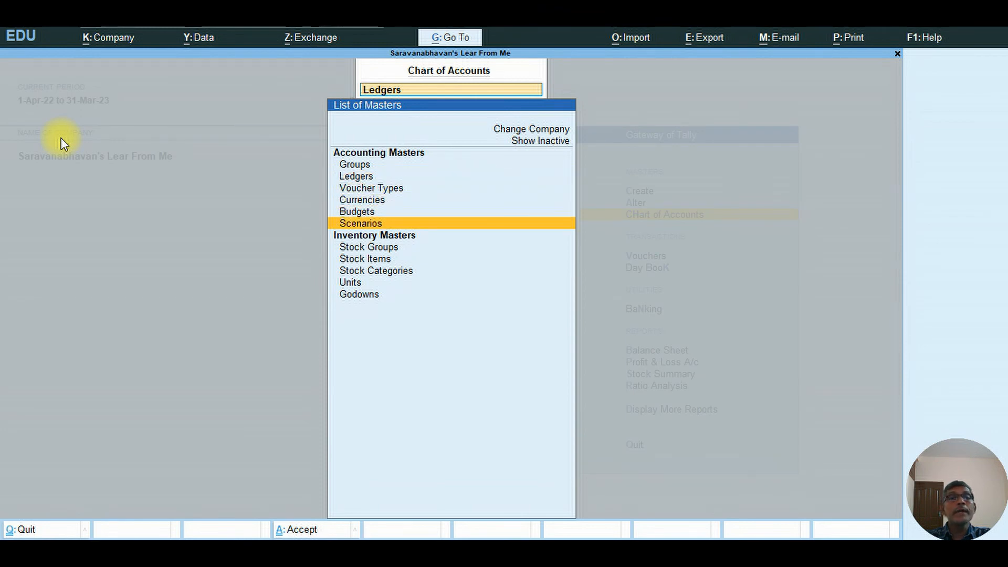
key(Down)
key(Down)
key(Down)
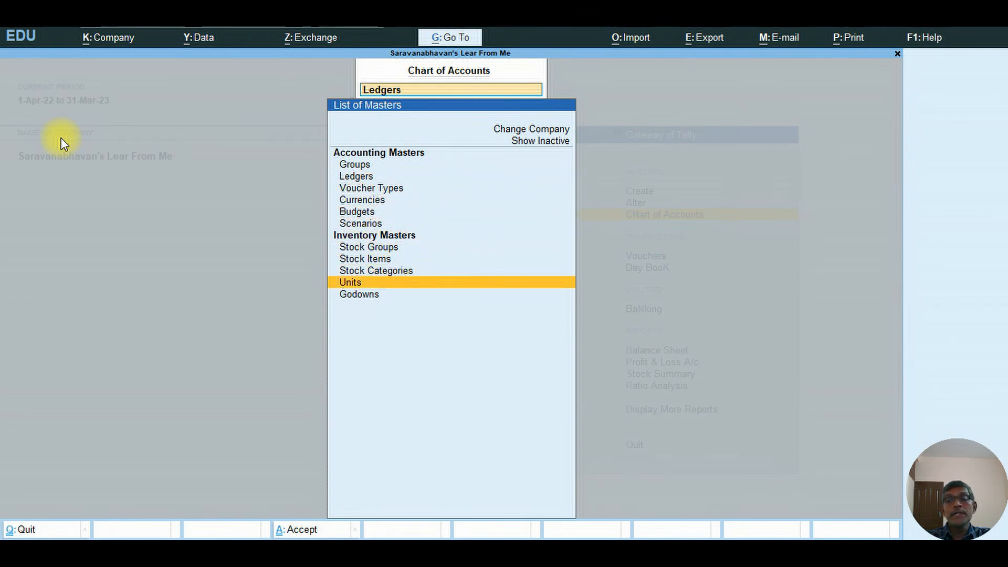
key(Return)
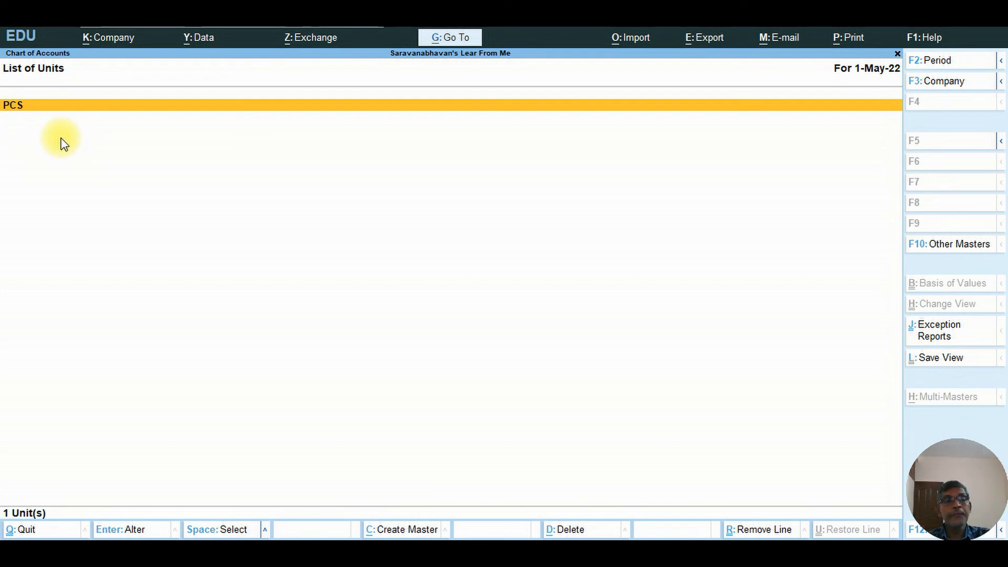
key(Escape)
Step: Review the list of stock items in the Chart of Accounts
key(Up)
key(Up)
key(Return)
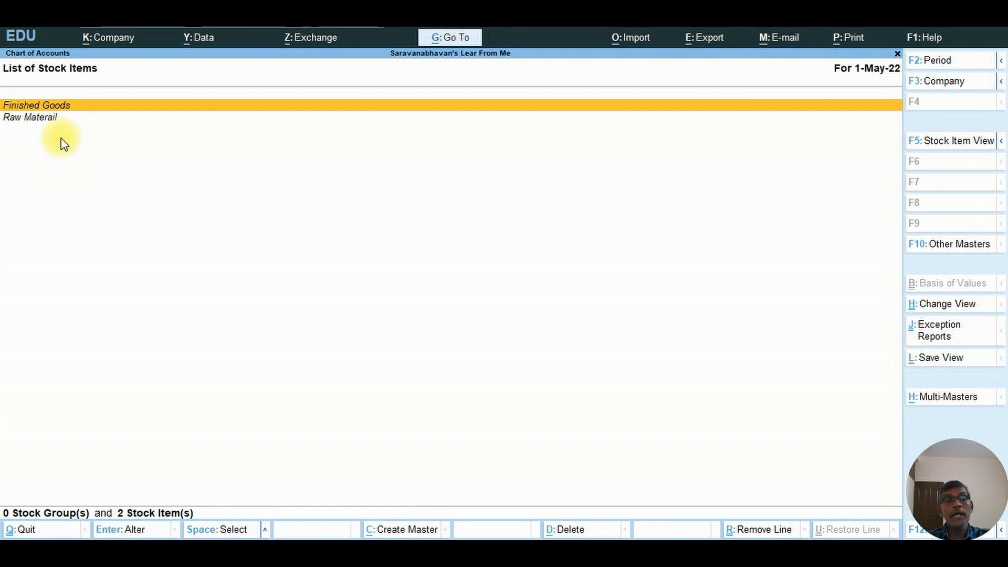
key(Escape)
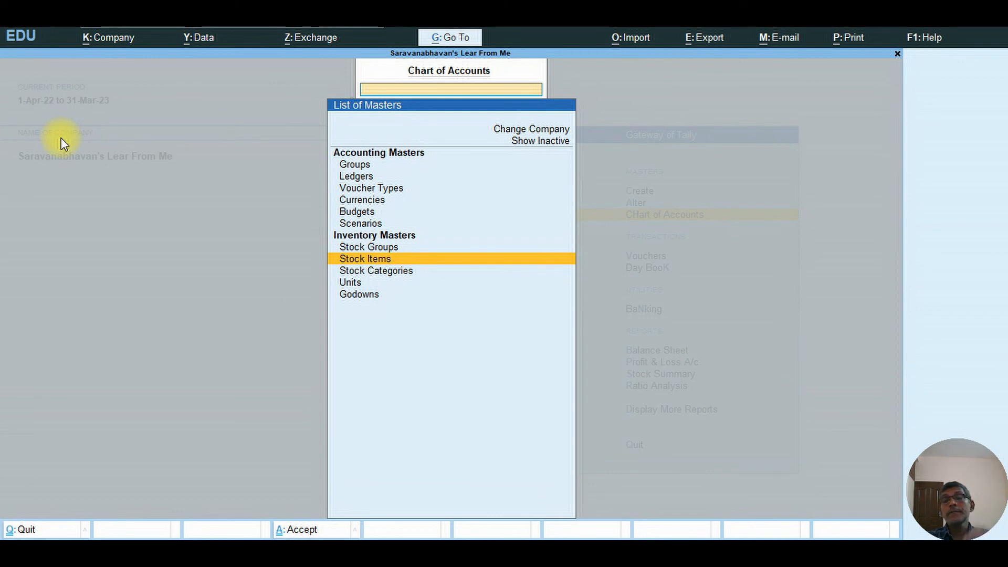
Step: Review the list of currencies and return to the Gateway of Tally
key(Up)
key(Up)
key(Up)
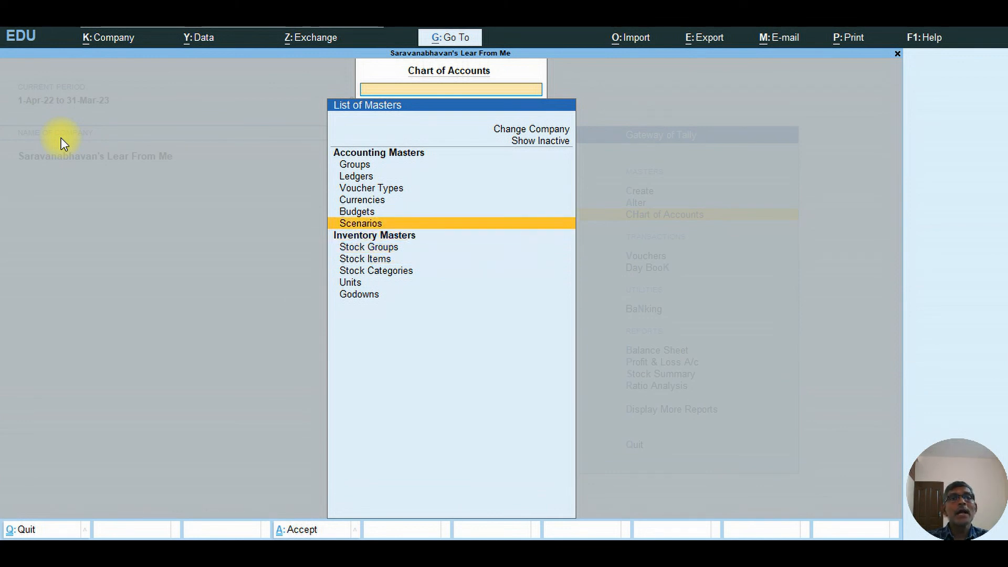
key(Up)
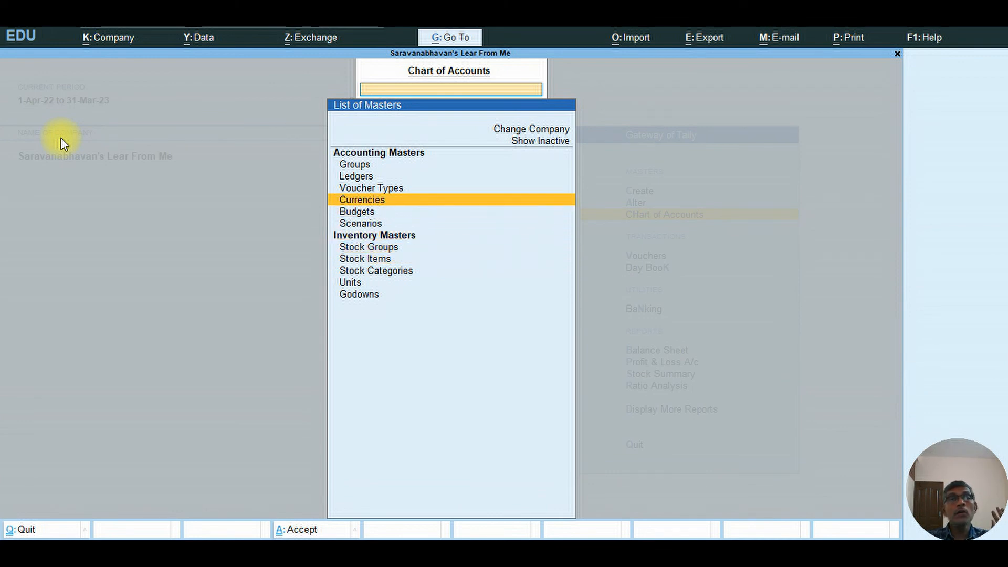
key(Return)
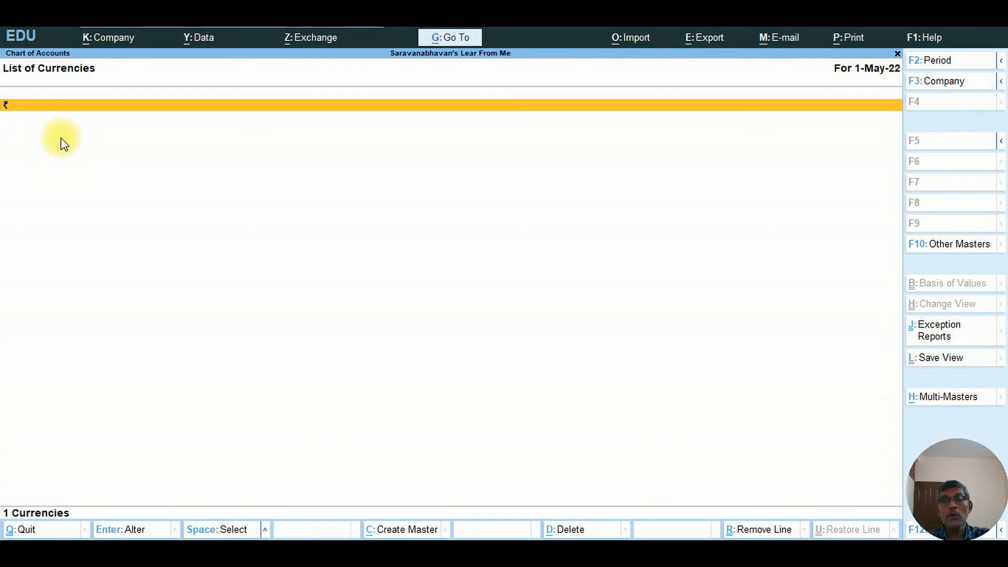
key(Escape)
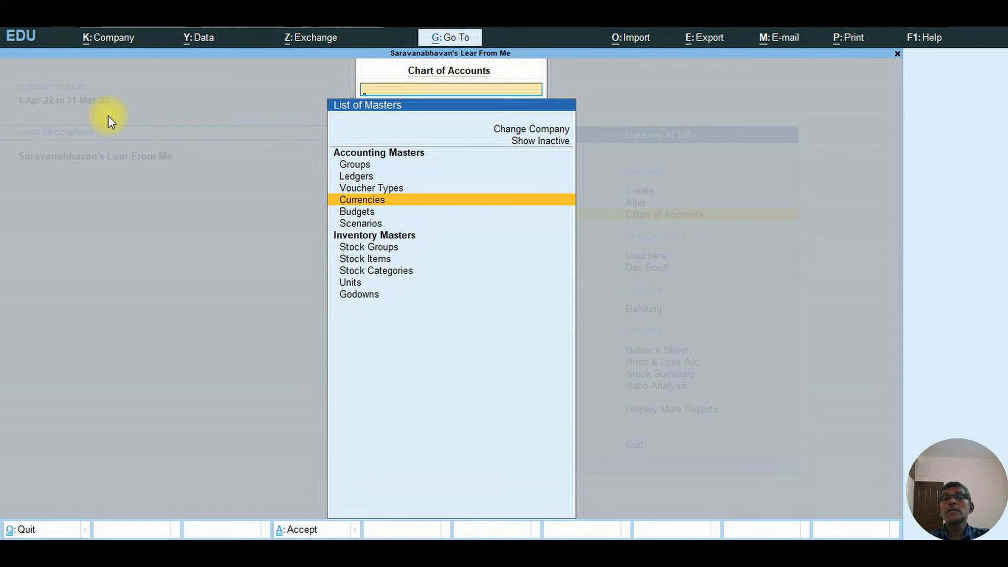
key(Escape)
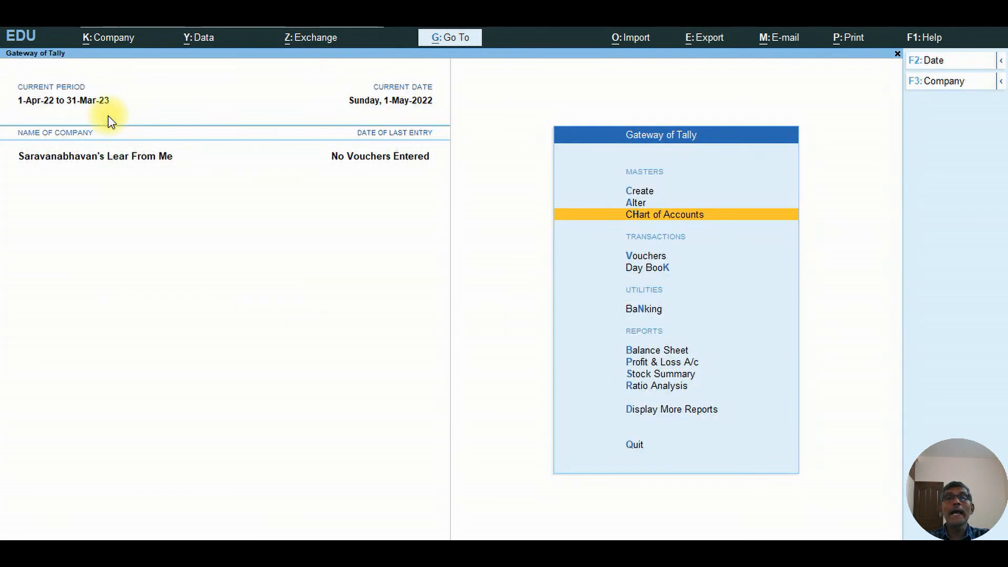